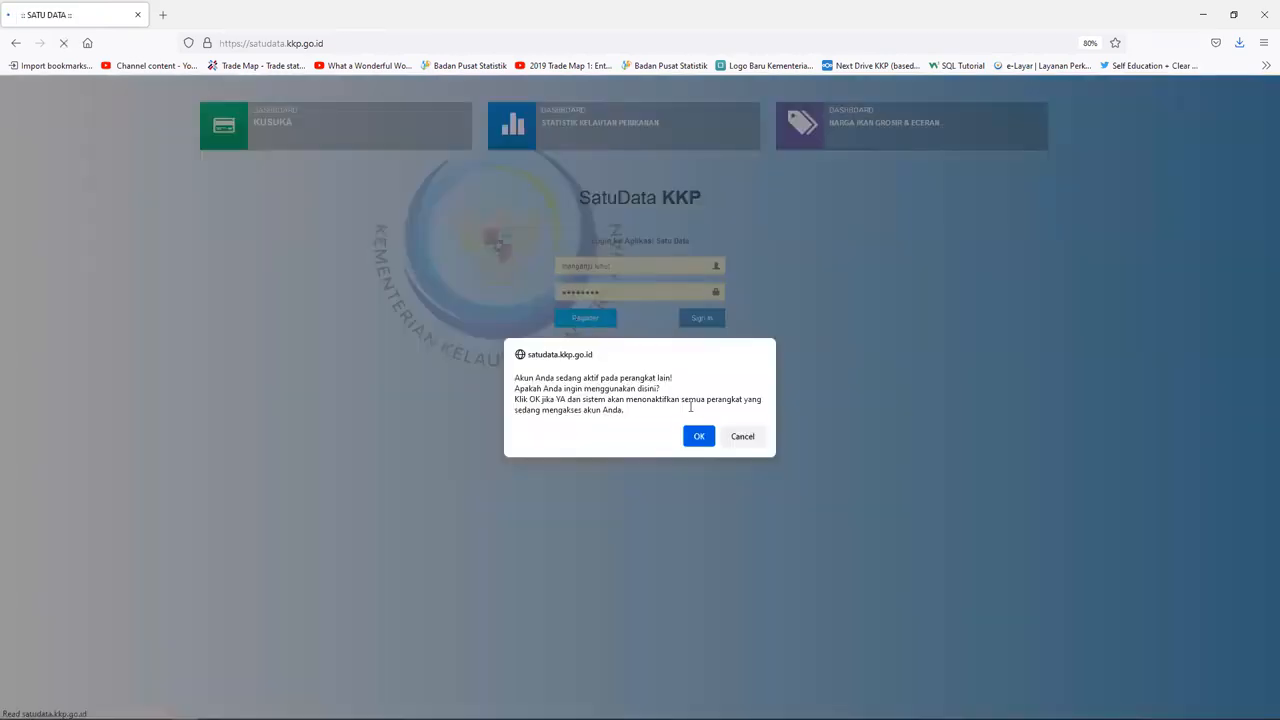
# Step: Confirm using the account on this device and open the monthly DJPB sampling validation page
pyautogui.click(699, 436)
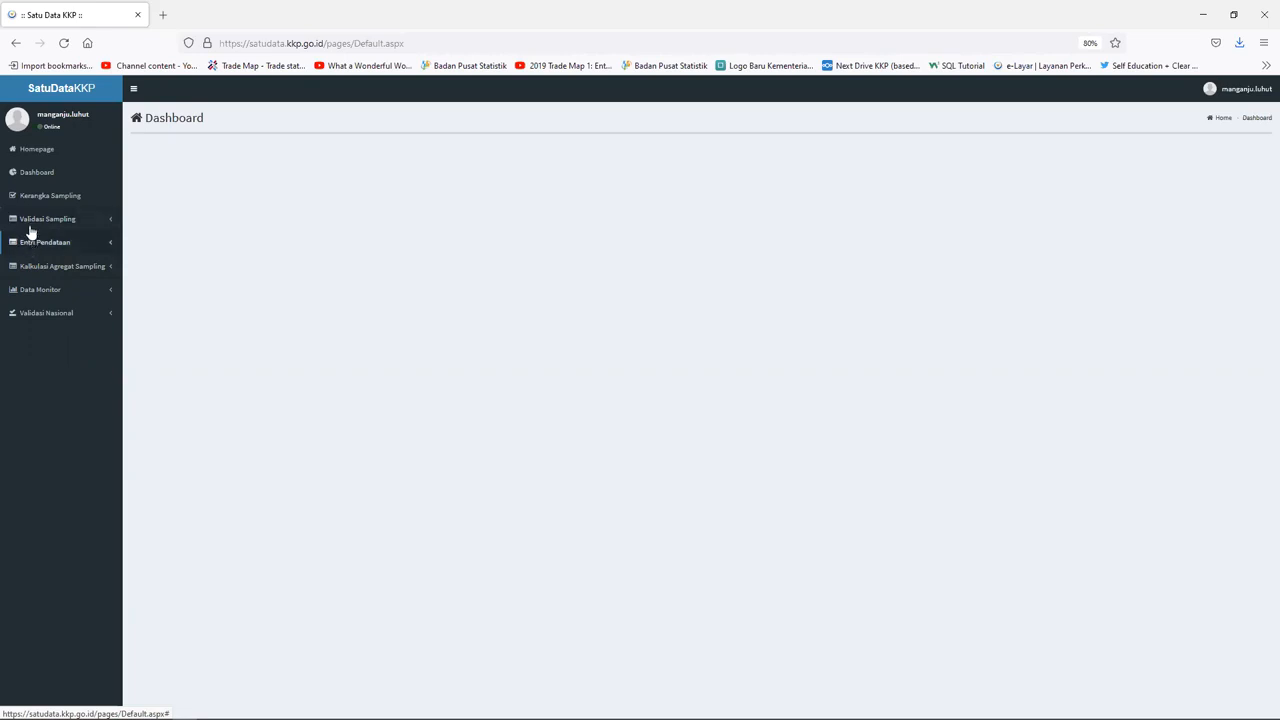
pyautogui.click(35, 222)
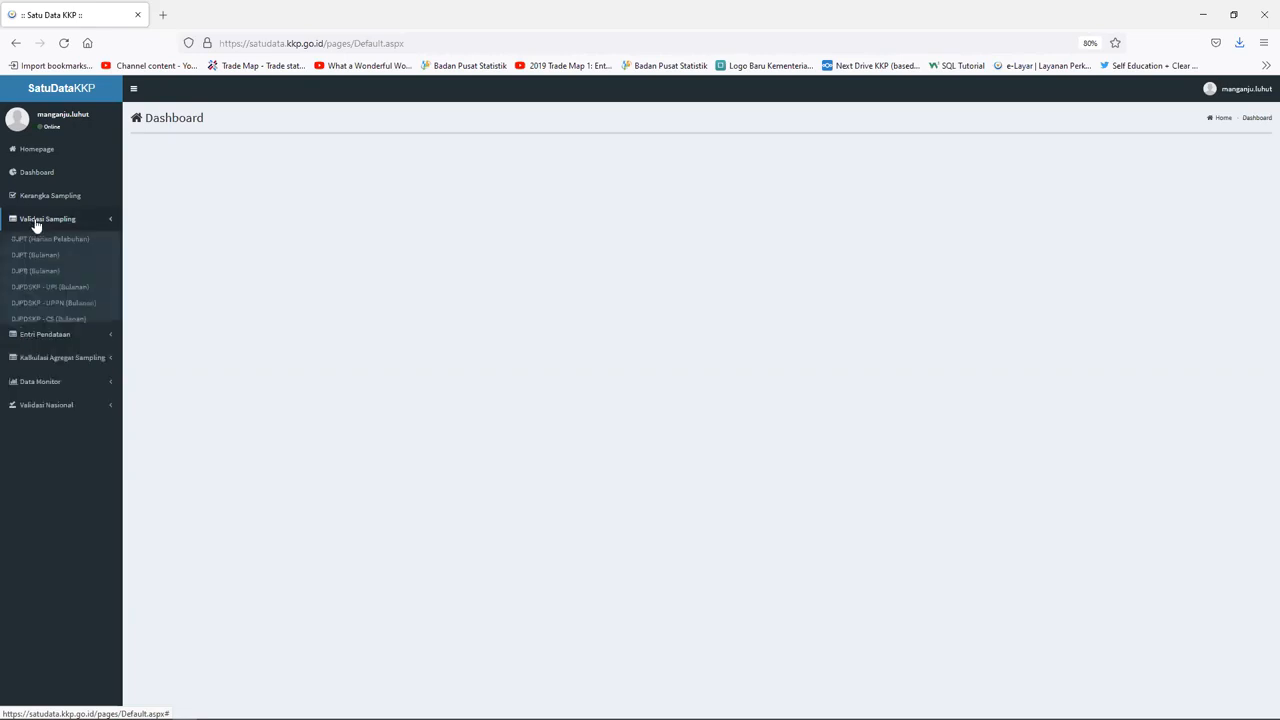
pyautogui.click(45, 278)
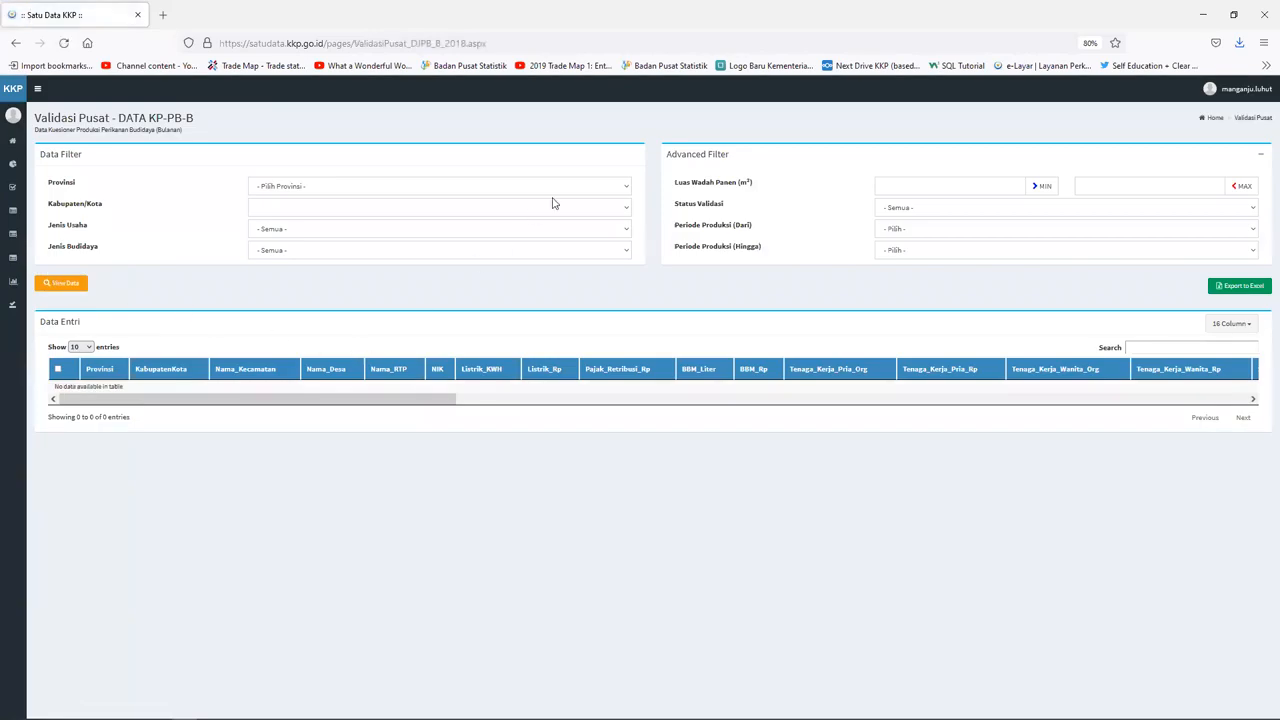
# Step: Filter the data to province DKI JAKARTA and city KOTA ADM. JAKARTA UTARA (31.72)
pyautogui.click(627, 189)
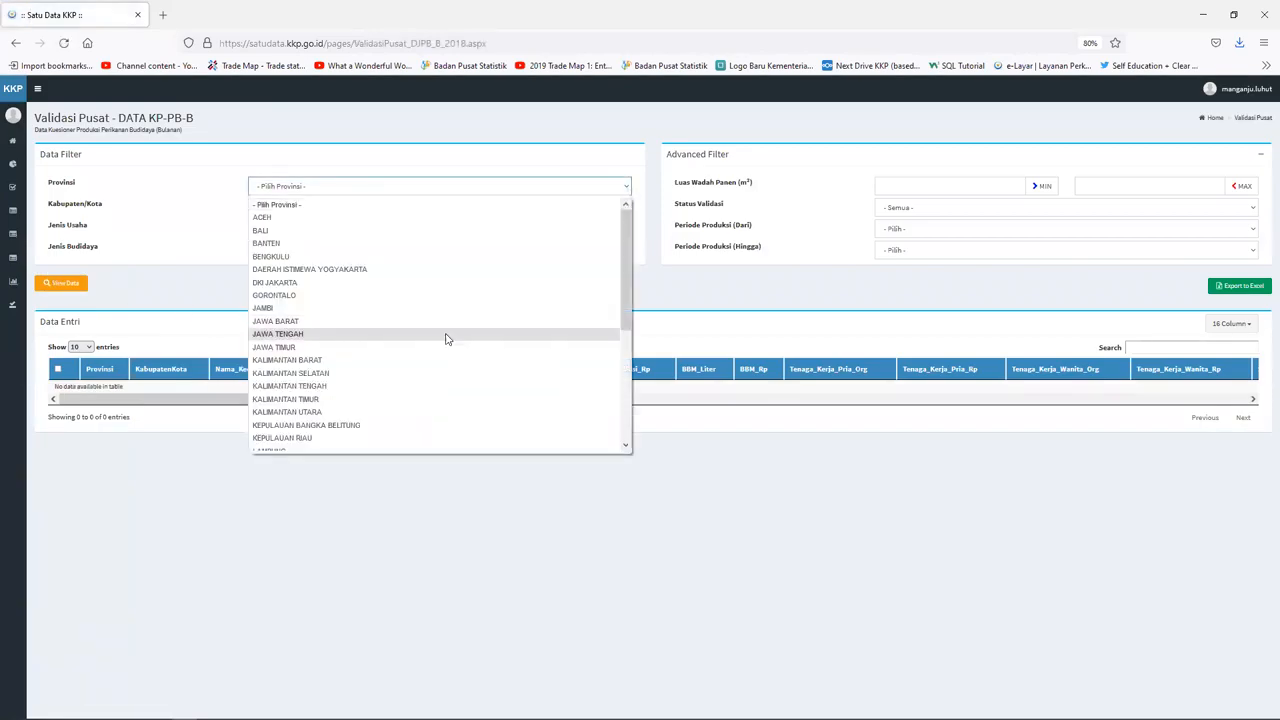
pyautogui.click(392, 283)
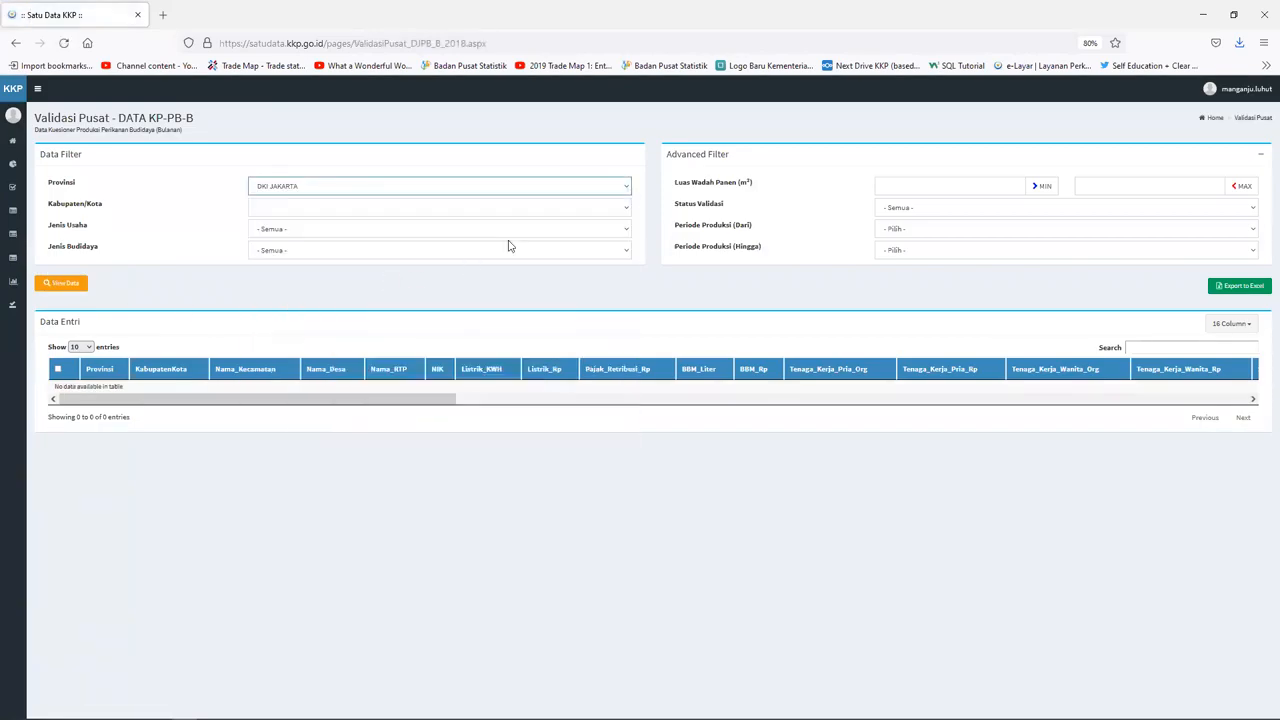
pyautogui.click(624, 210)
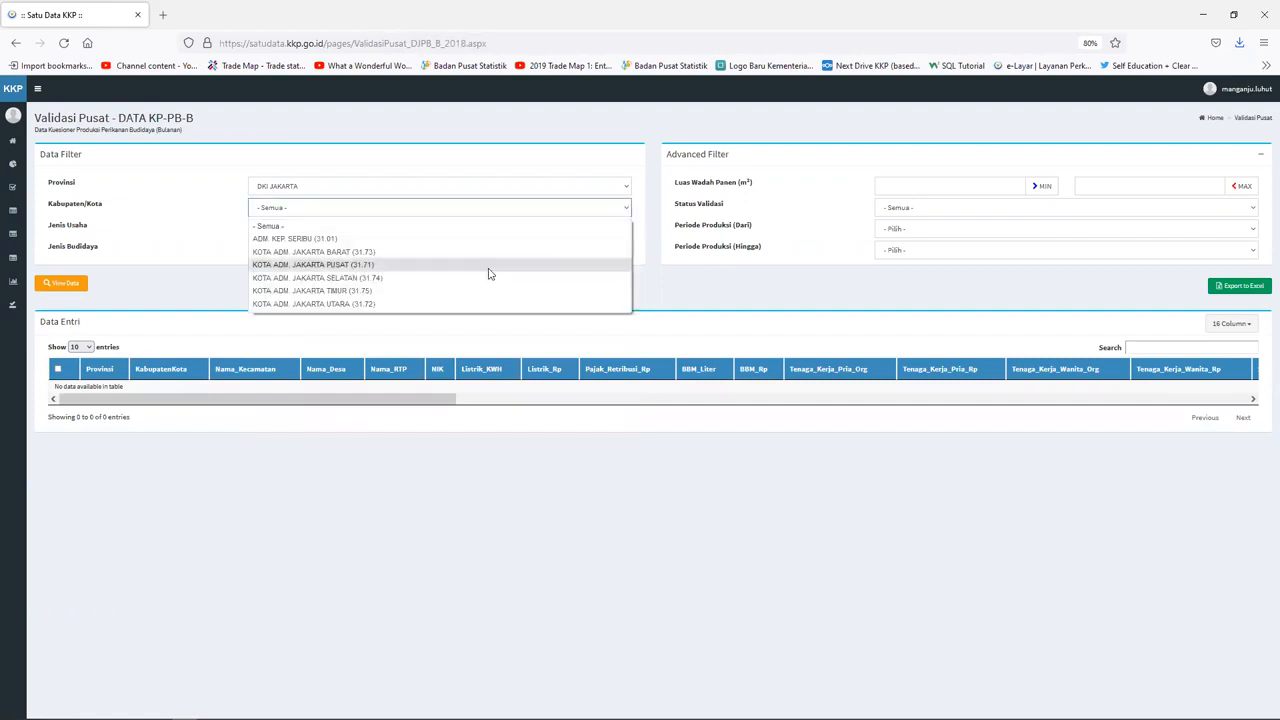
pyautogui.click(446, 304)
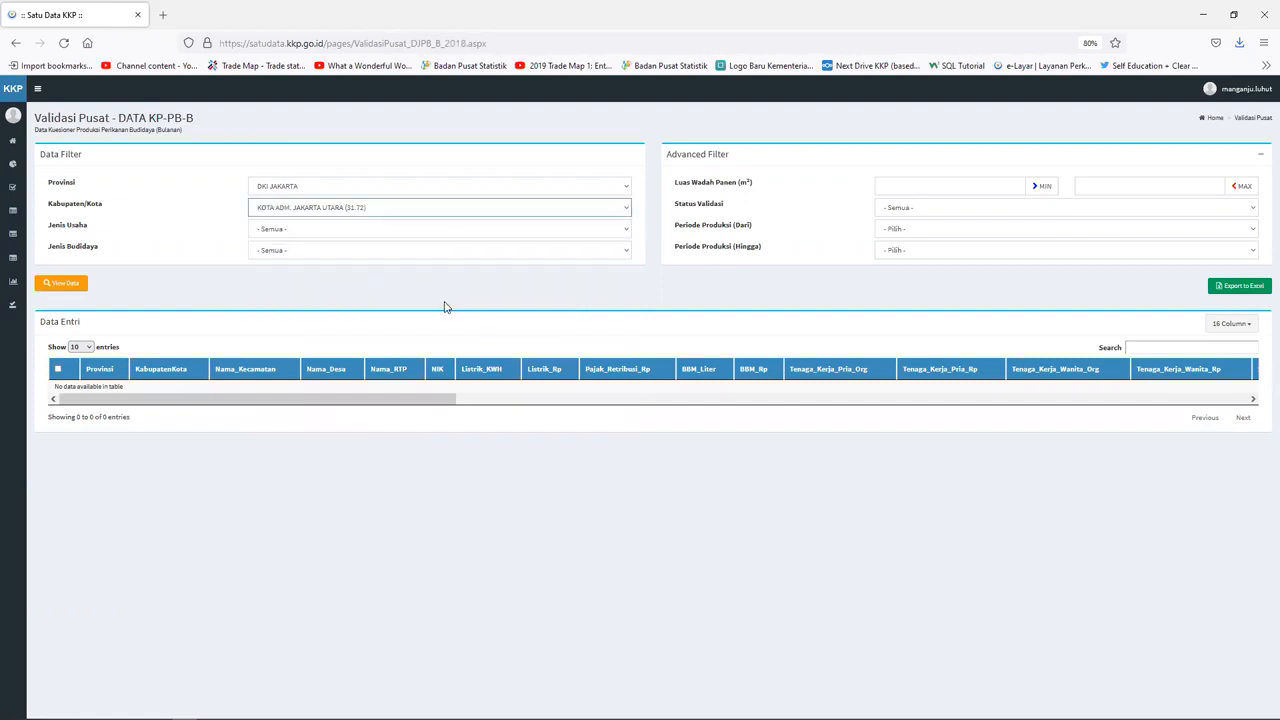
# Step: Choose "- Semua -" for Jenis Usaha, Jenis Budidaya and Status Validasi
pyautogui.click(624, 231)
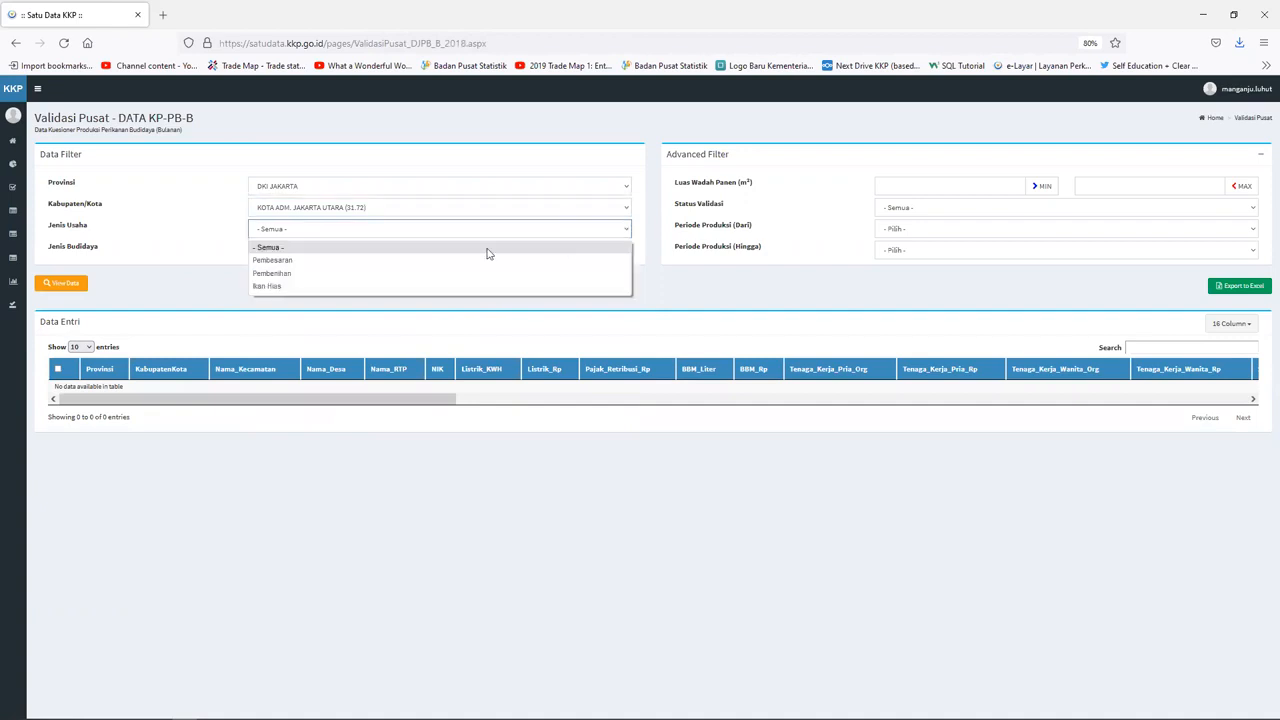
pyautogui.click(409, 250)
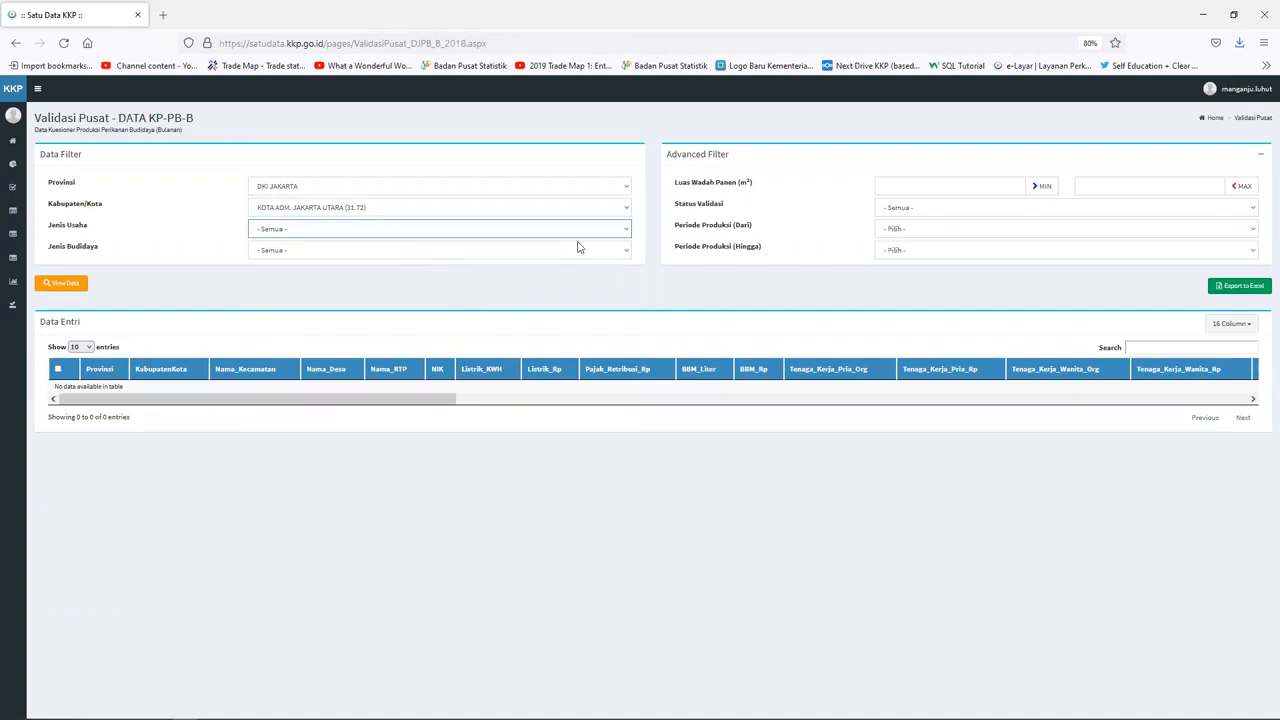
pyautogui.click(626, 252)
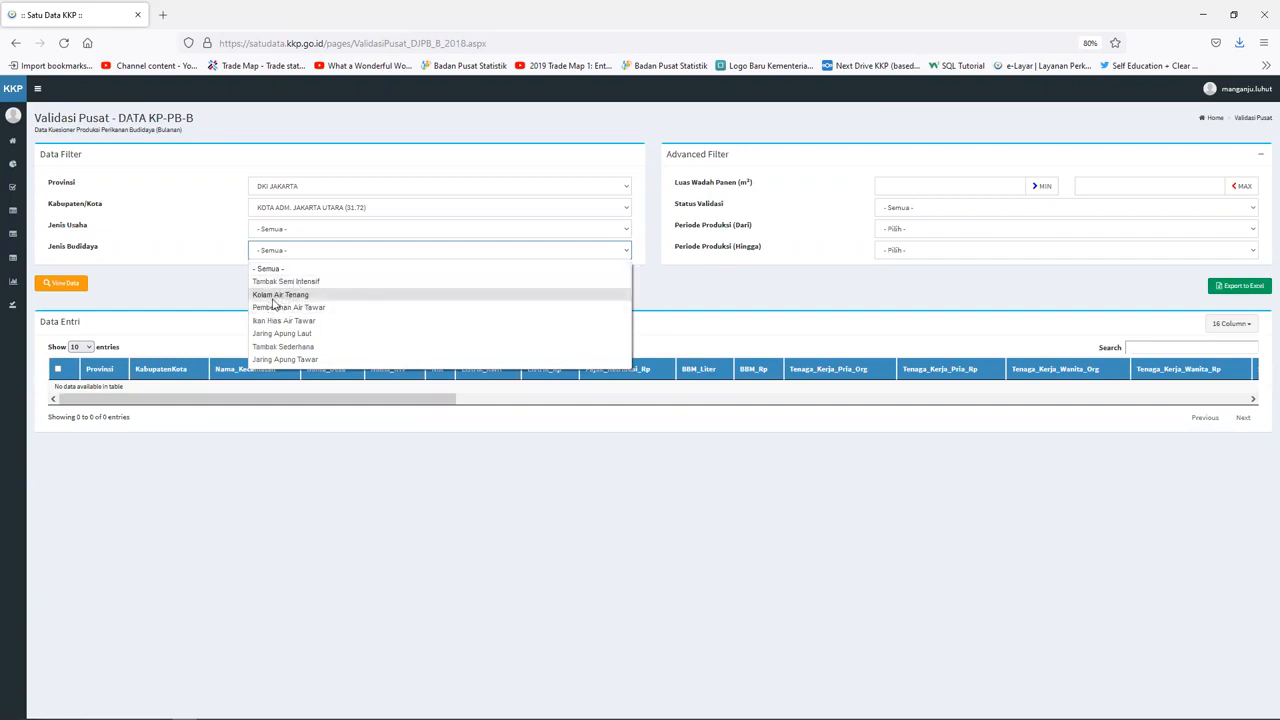
pyautogui.click(329, 272)
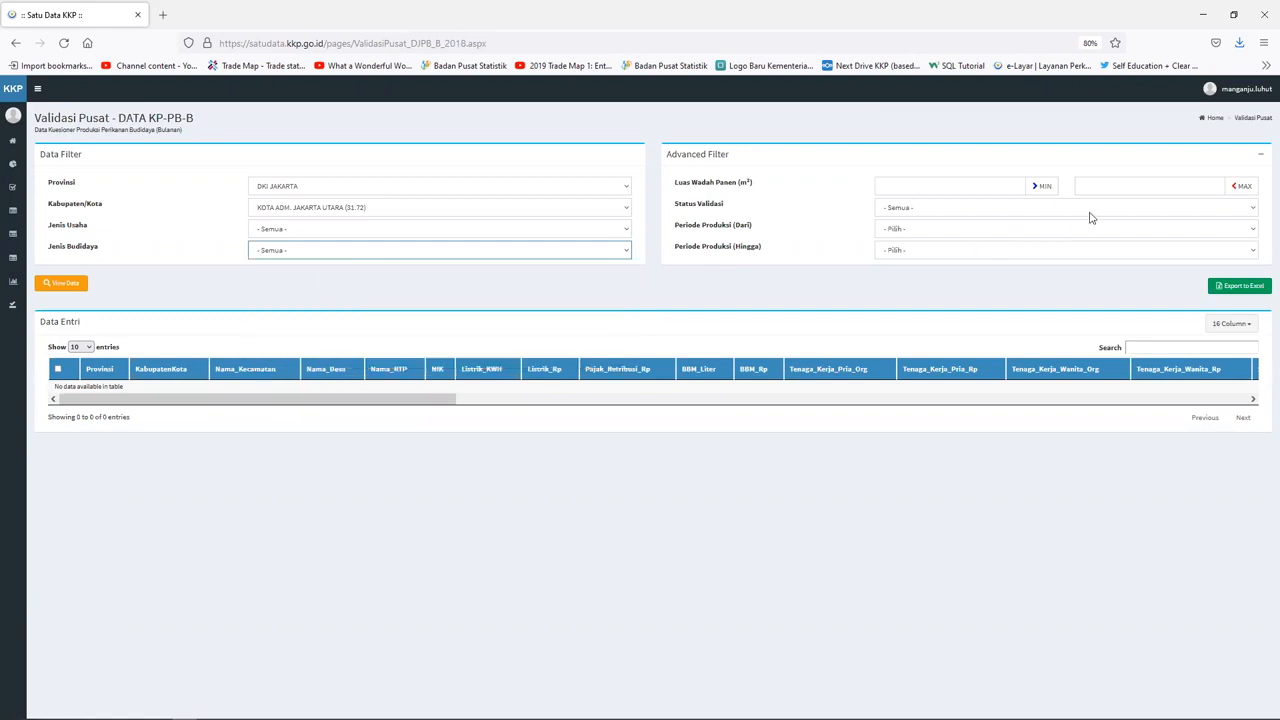
pyautogui.click(1249, 209)
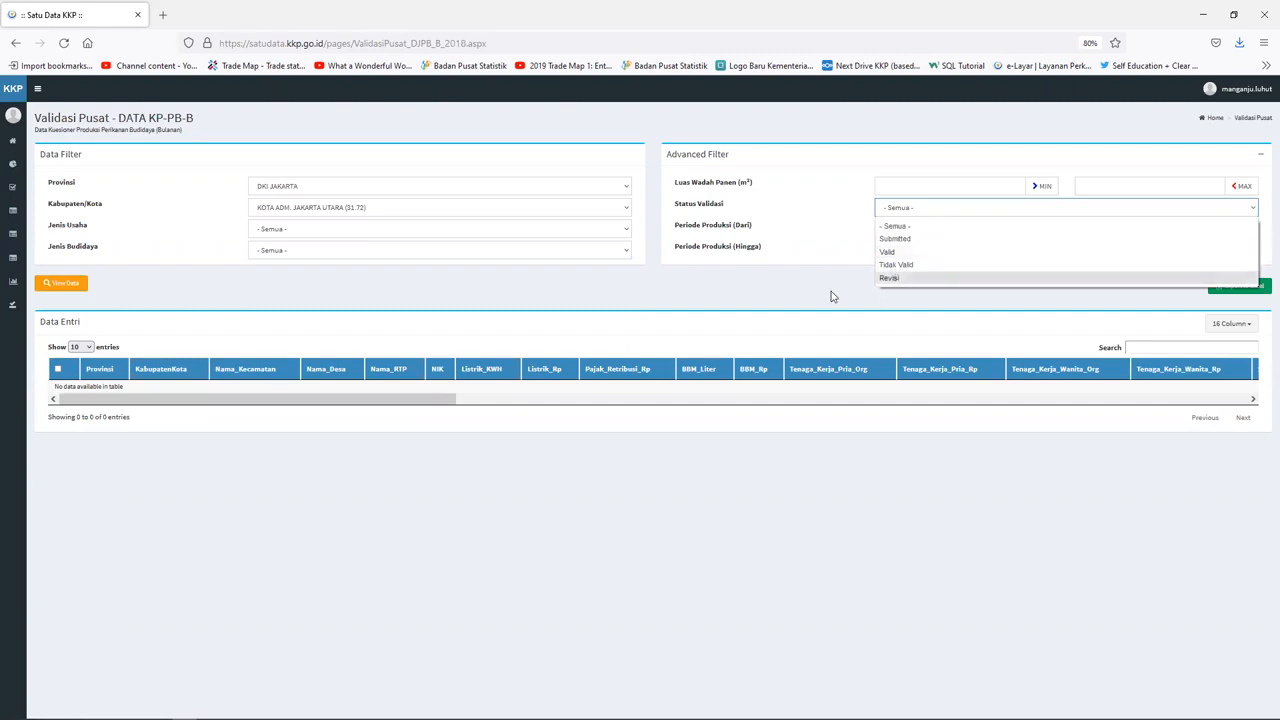
pyautogui.click(900, 228)
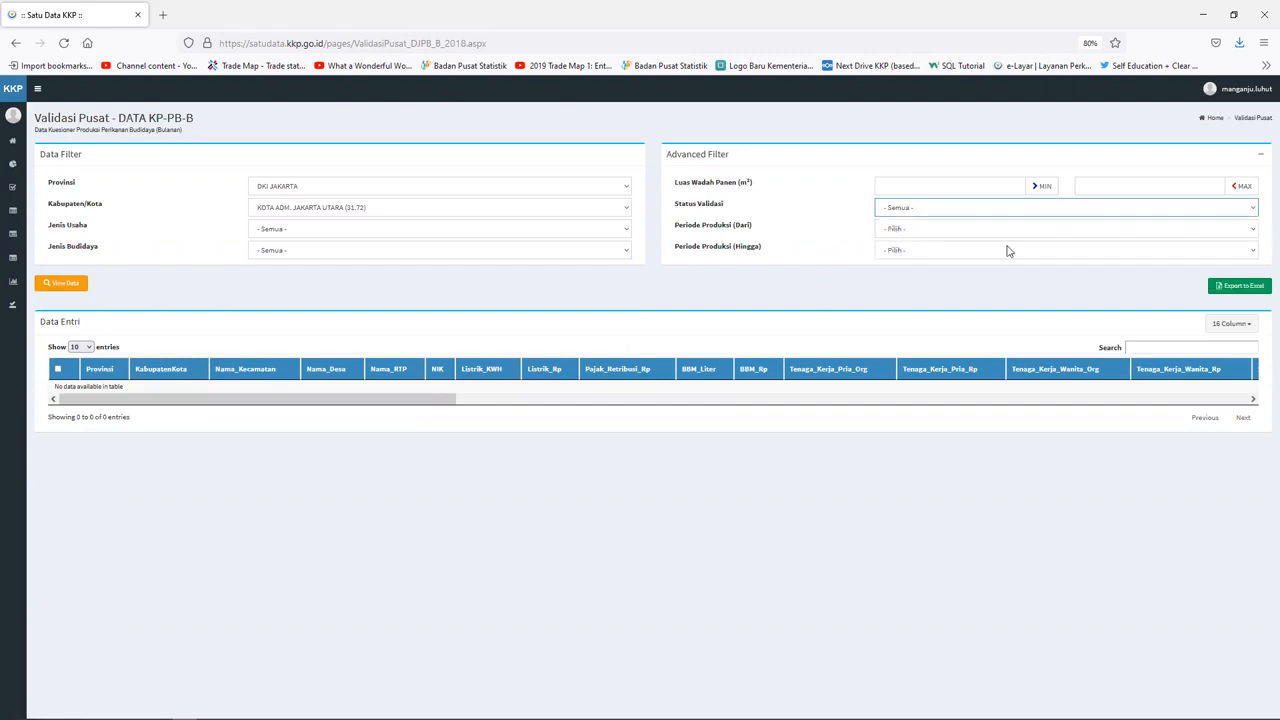
# Step: Set the production period from Januari - 2021 to Juni - 2021 and display the matching data
pyautogui.click(1248, 229)
pyautogui.scroll(-5, 1040, 443)
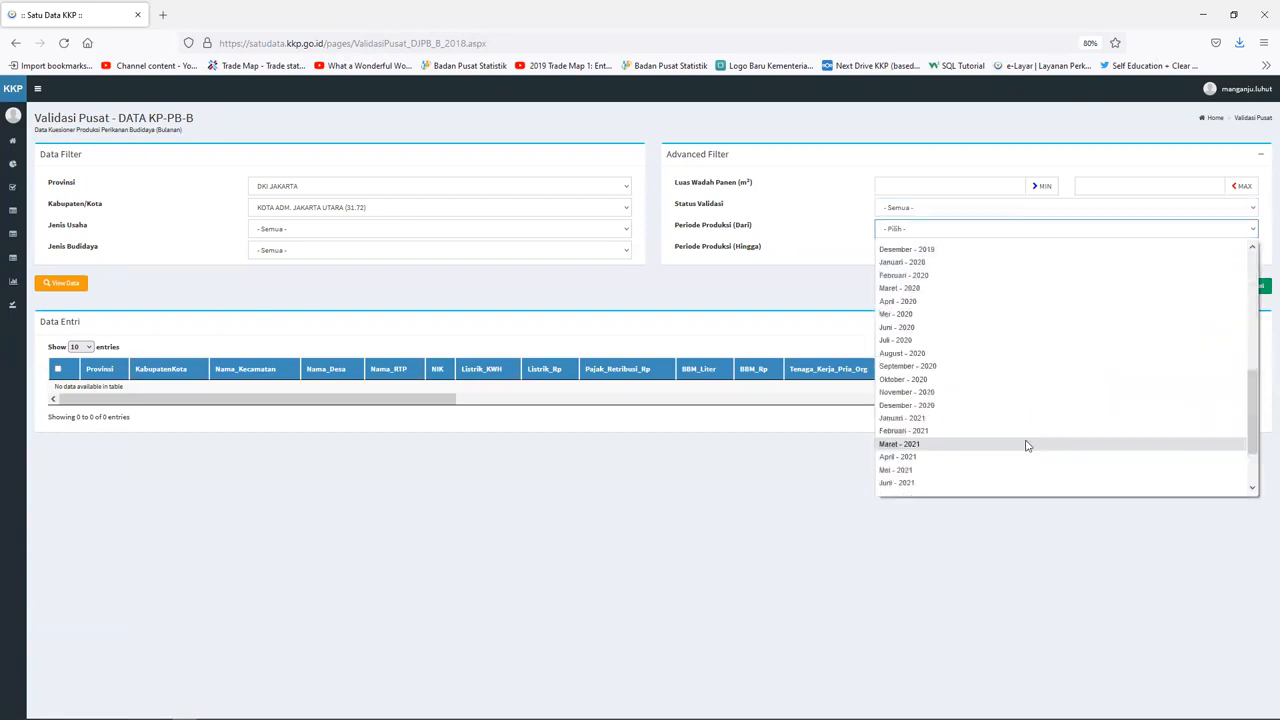
pyautogui.click(940, 421)
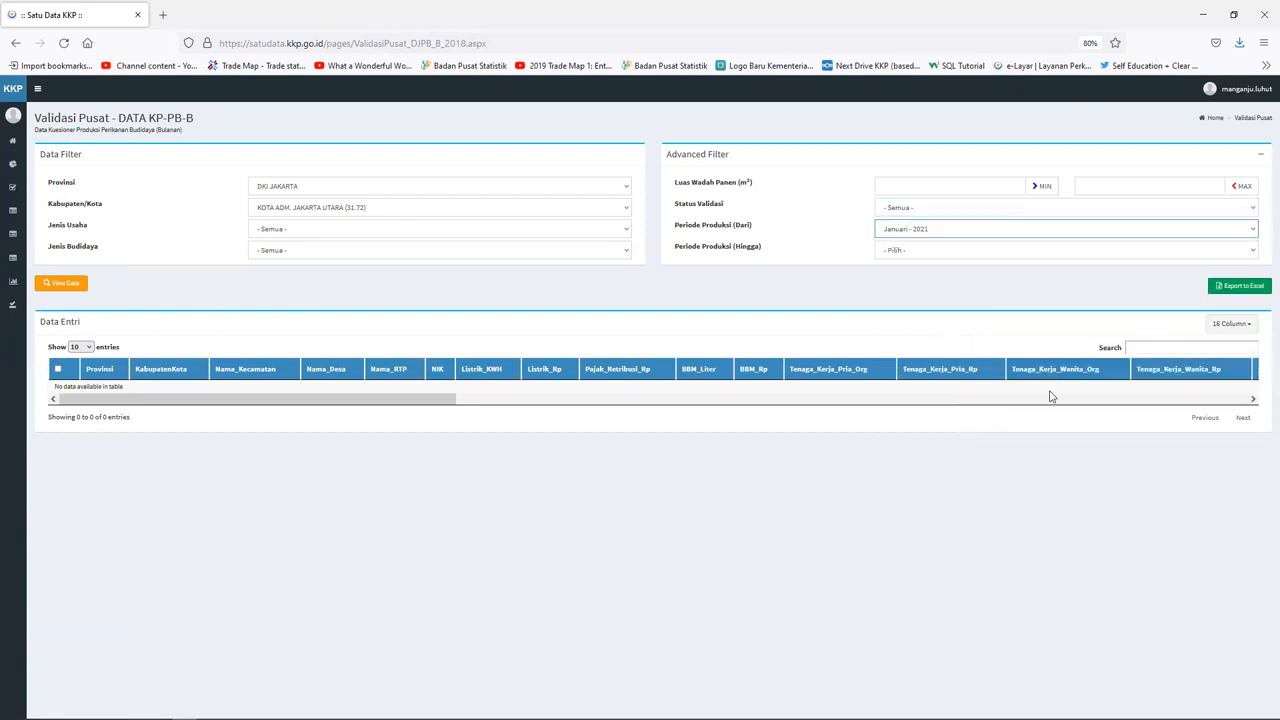
pyautogui.click(1249, 250)
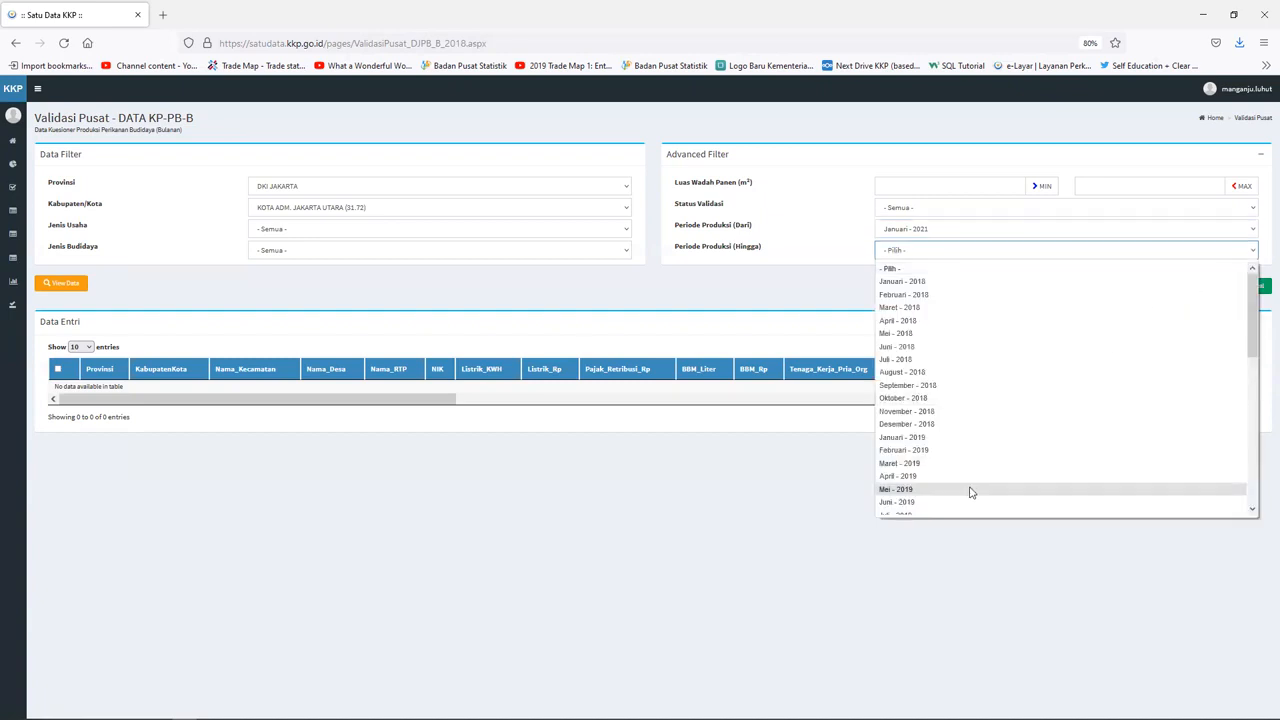
pyautogui.scroll(-10, 971, 491)
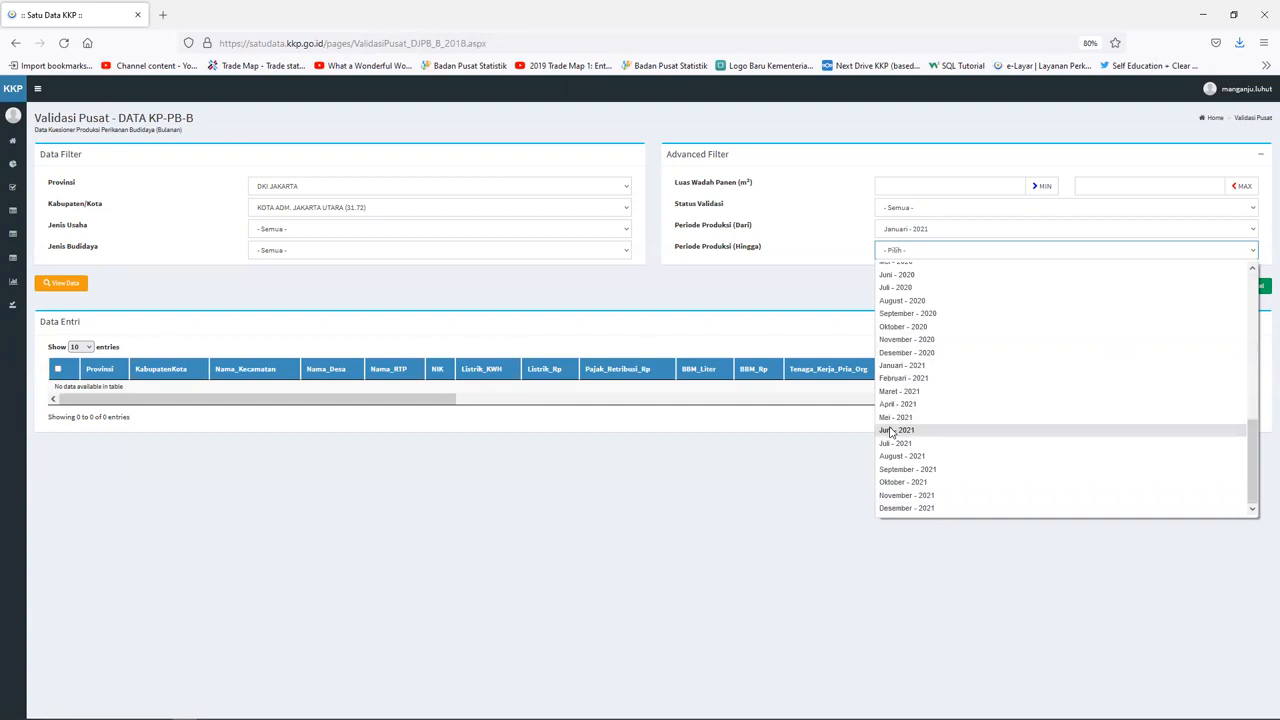
pyautogui.click(891, 431)
pyautogui.click(64, 285)
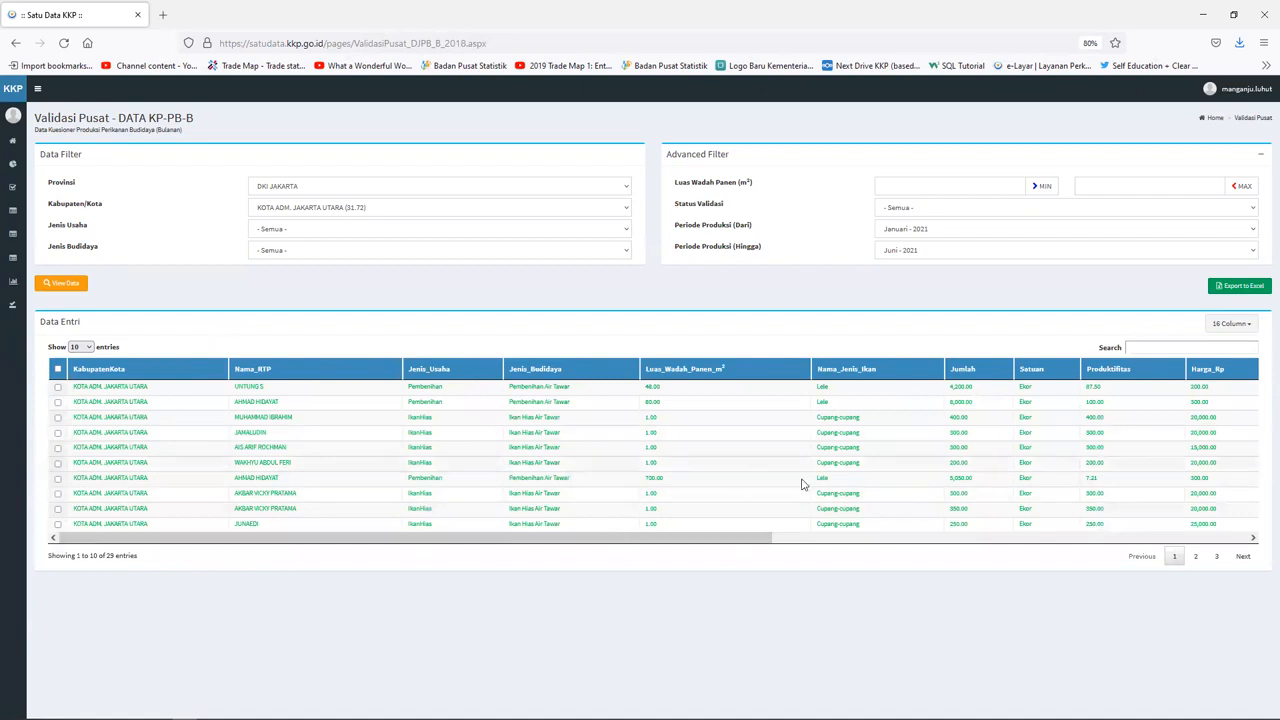
# Step: Examine the remaining columns of the entries and the second page of results
pyautogui.moveTo(712, 537); pyautogui.dragTo(1163, 548)
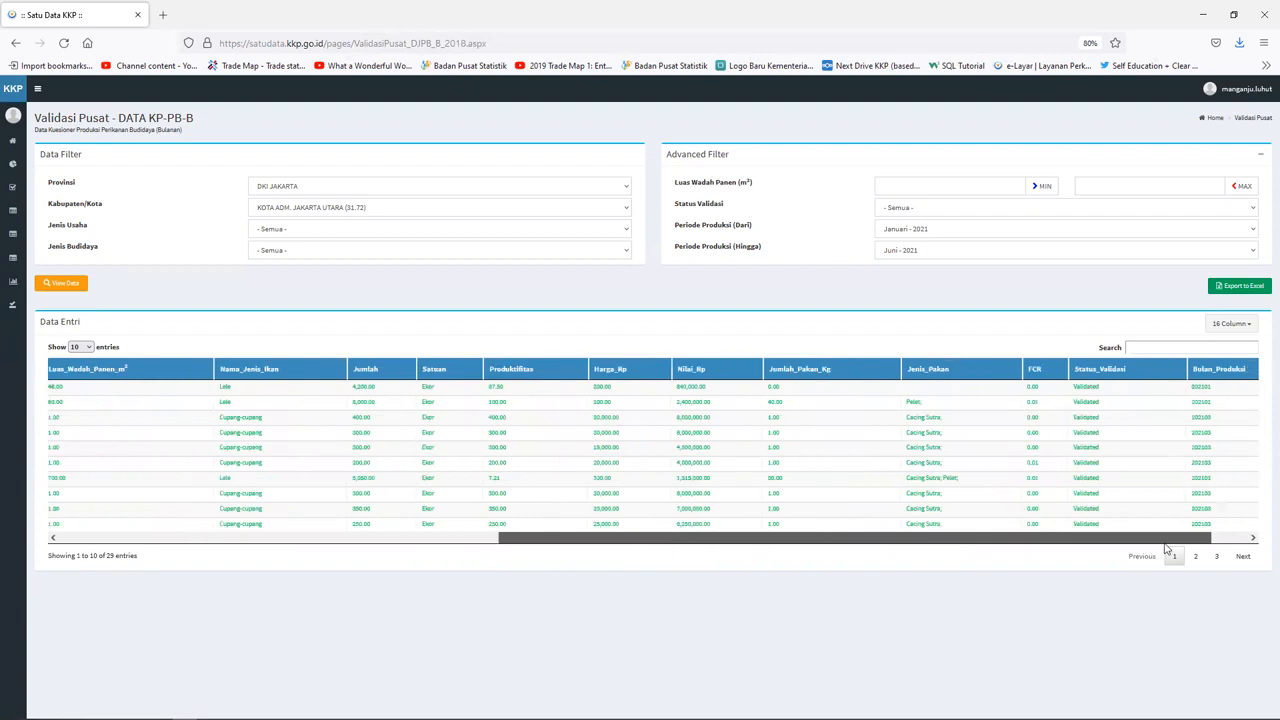
pyautogui.click(1195, 556)
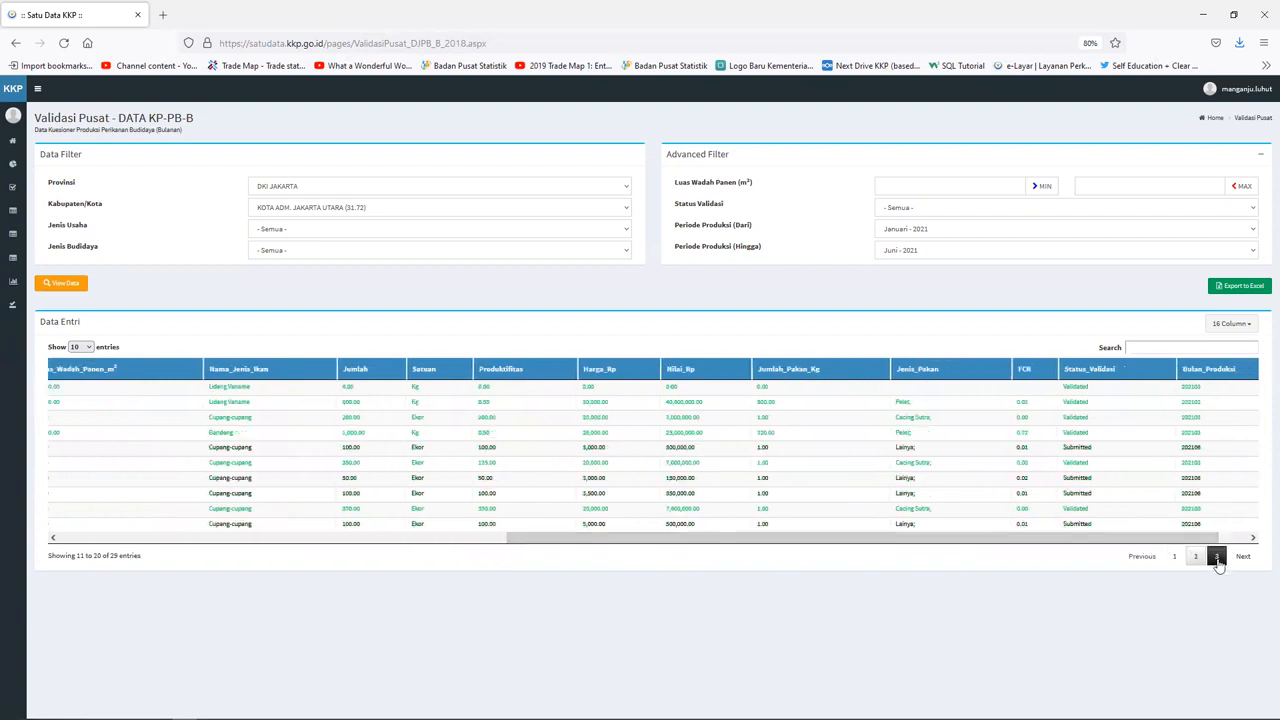
pyautogui.moveTo(826, 538); pyautogui.dragTo(376, 526)
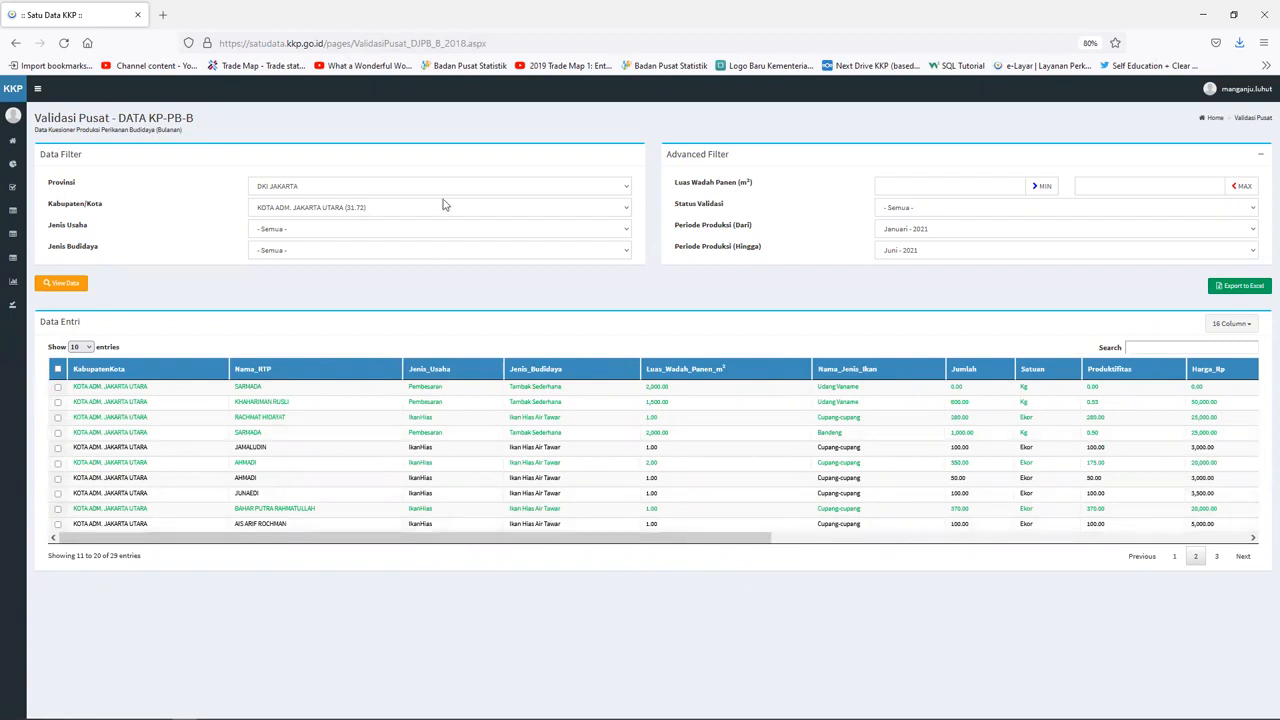
# Step: Filter Jenis Usaha to Ikan Hias and display the data again
pyautogui.click(627, 233)
pyautogui.click(257, 283)
pyautogui.click(78, 282)
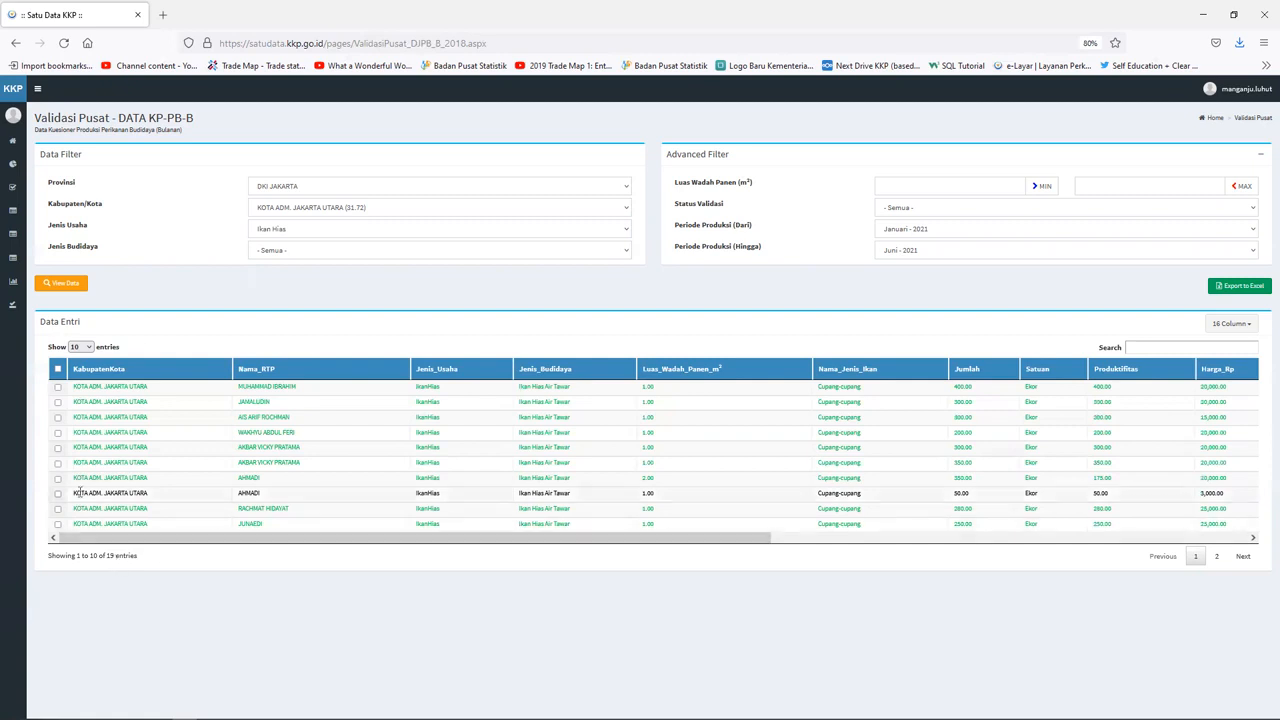
# Step: Select the entry whose validation status is Submitted and review its columns
pyautogui.moveTo(740, 540); pyautogui.dragTo(1254, 554)
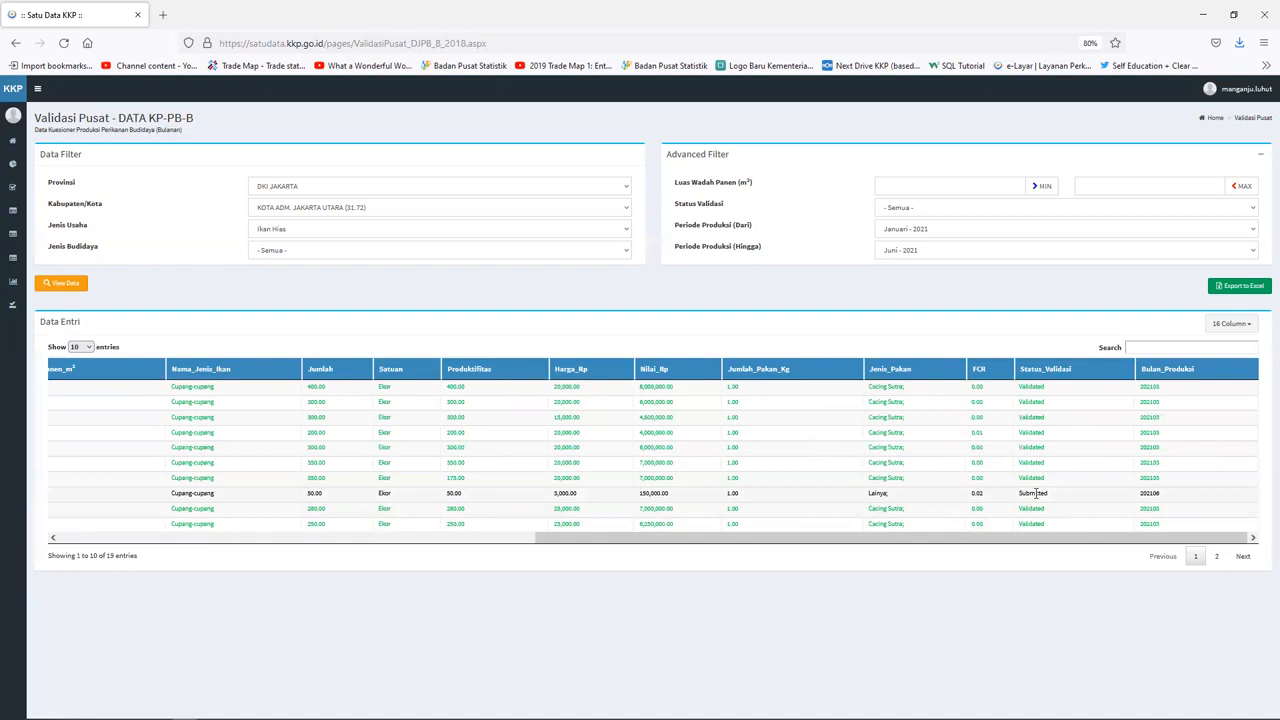
pyautogui.click(1035, 493)
pyautogui.moveTo(914, 540); pyautogui.dragTo(1005, 503)
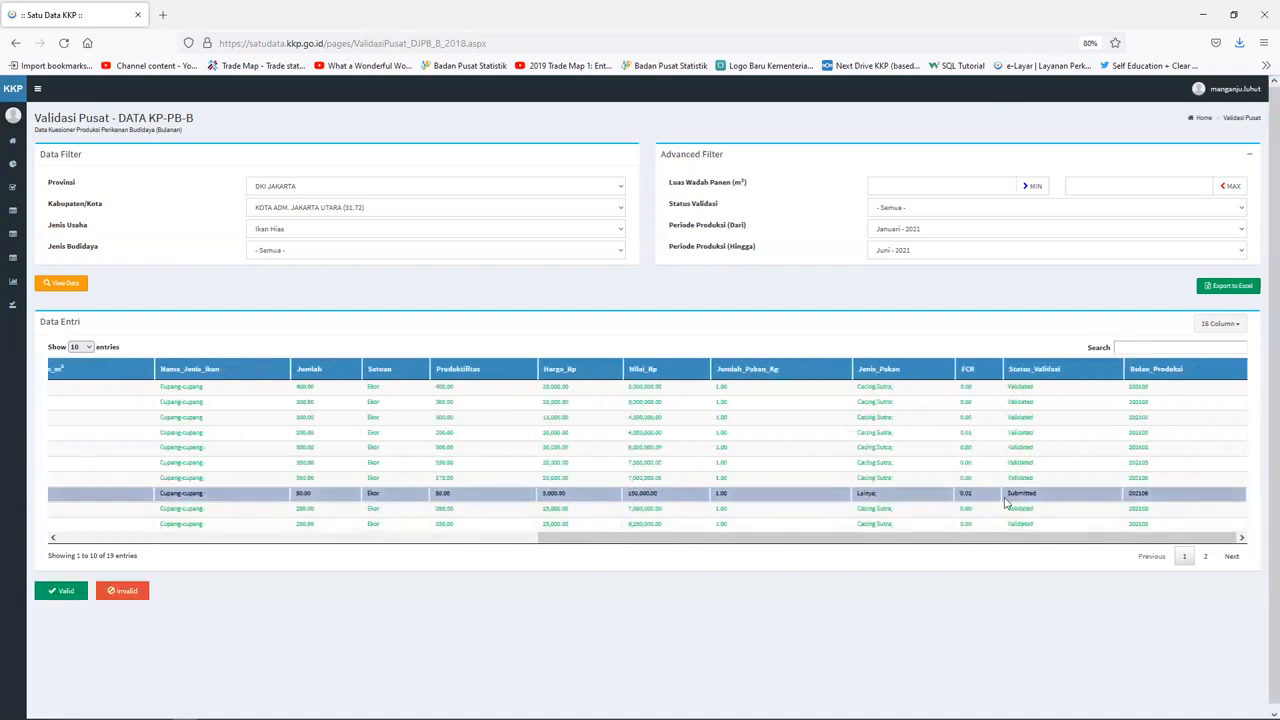
pyautogui.click(1017, 492)
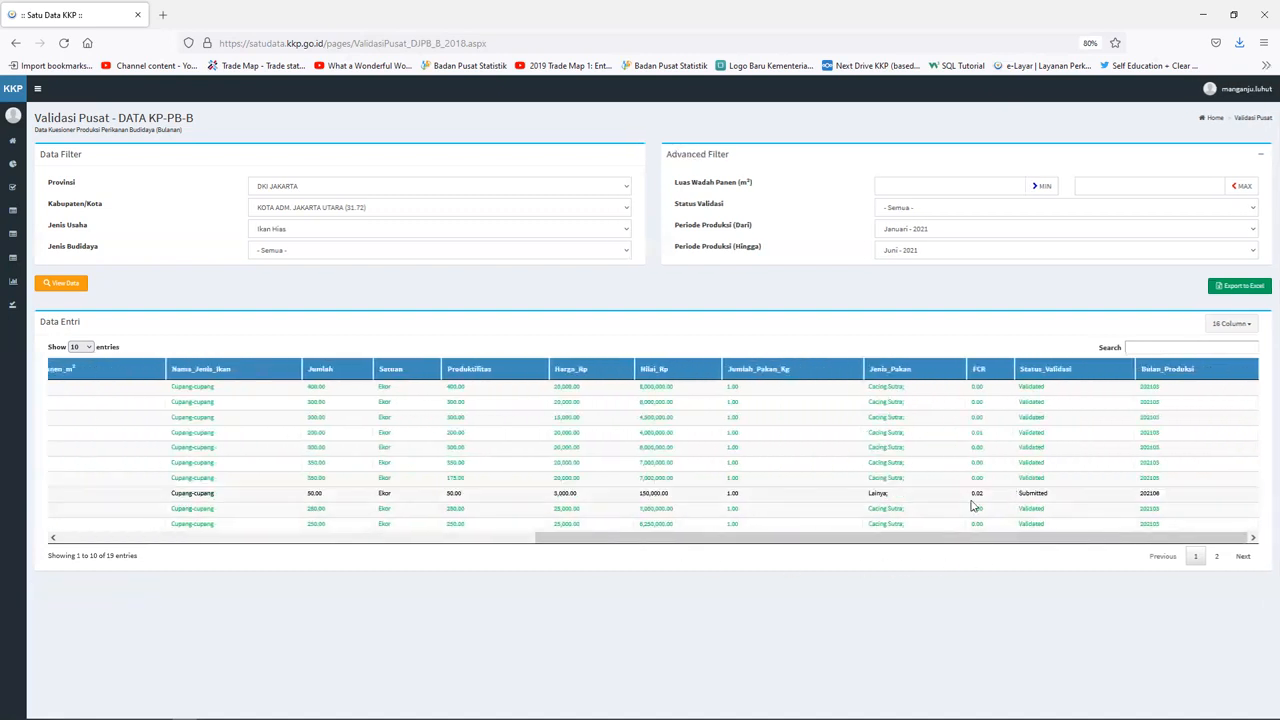
pyautogui.click(1034, 494)
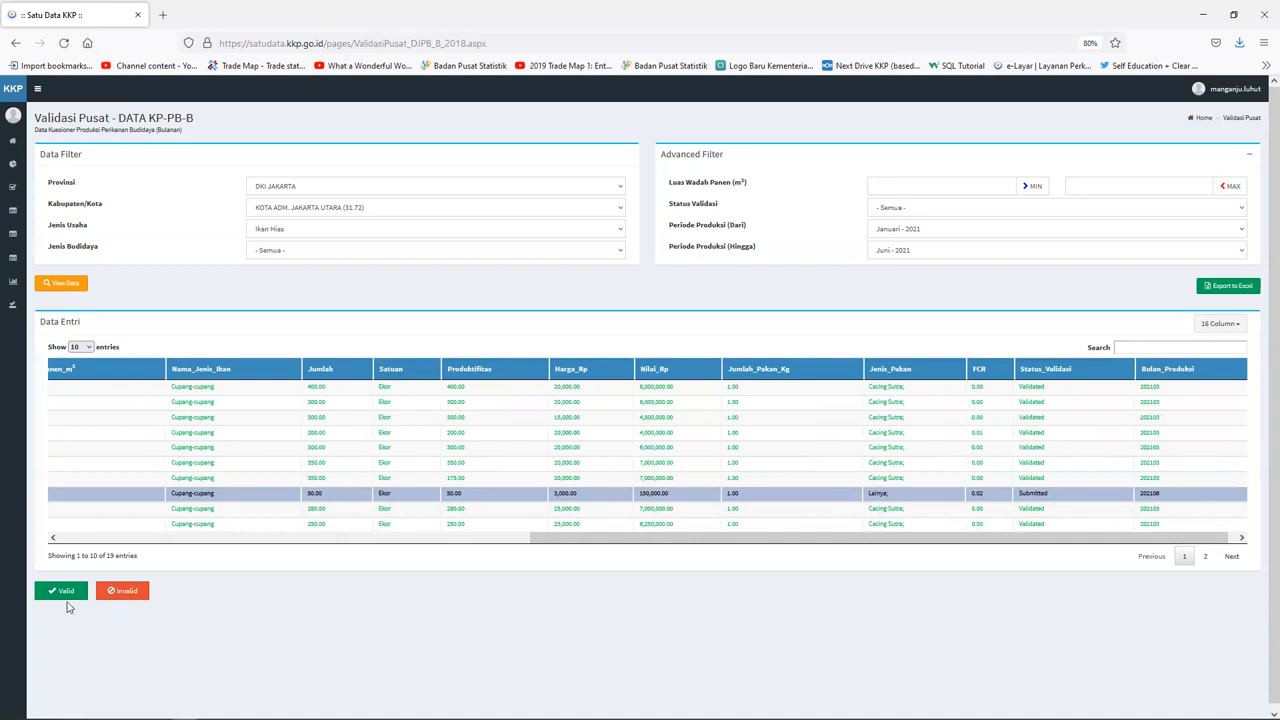
pyautogui.moveTo(694, 537); pyautogui.dragTo(265, 529)
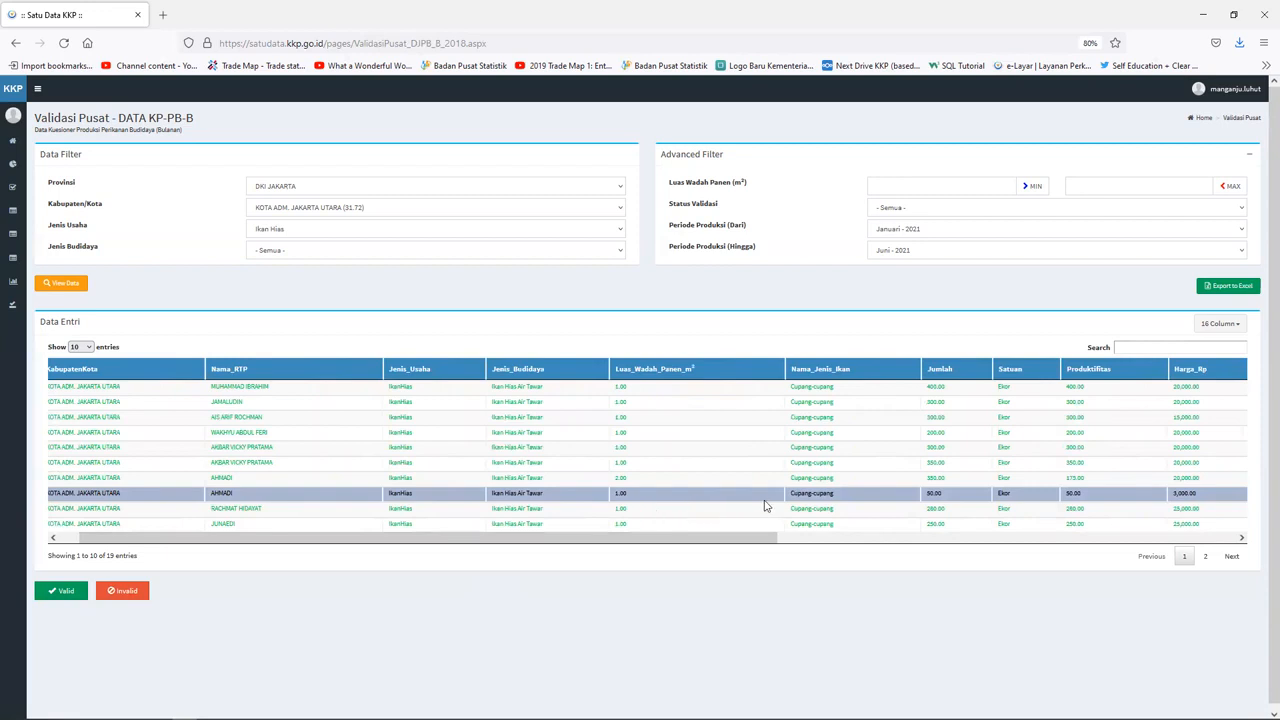
# Step: Try marking the selected entry as valid and as invalid with the reason "Data tidak lengkap: kurang data pakan", cancelling both
pyautogui.click(64, 593)
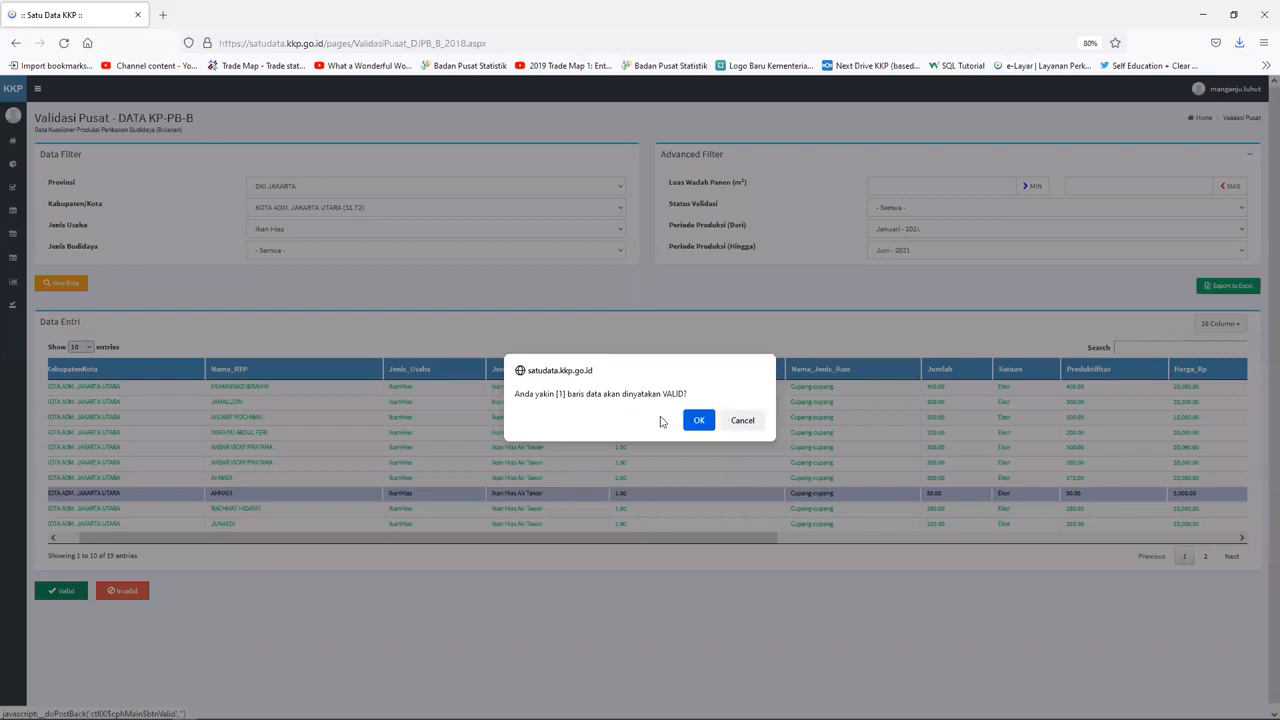
pyautogui.click(743, 421)
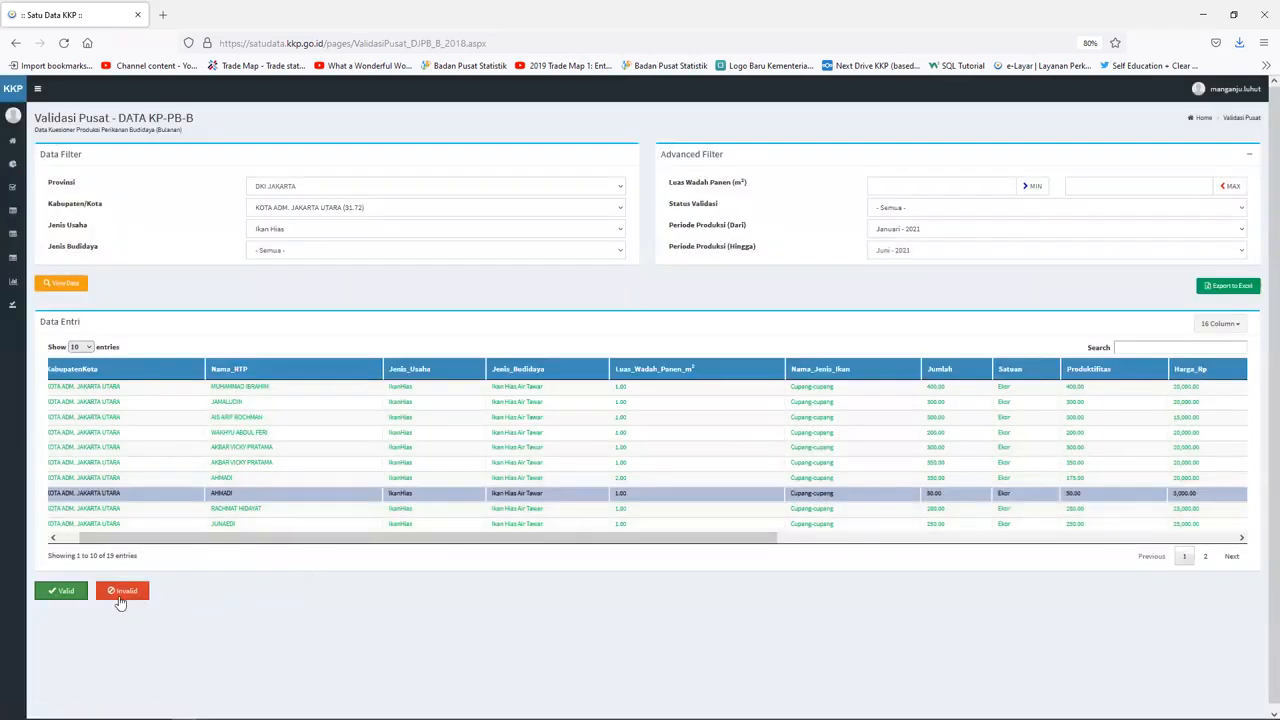
pyautogui.click(122, 592)
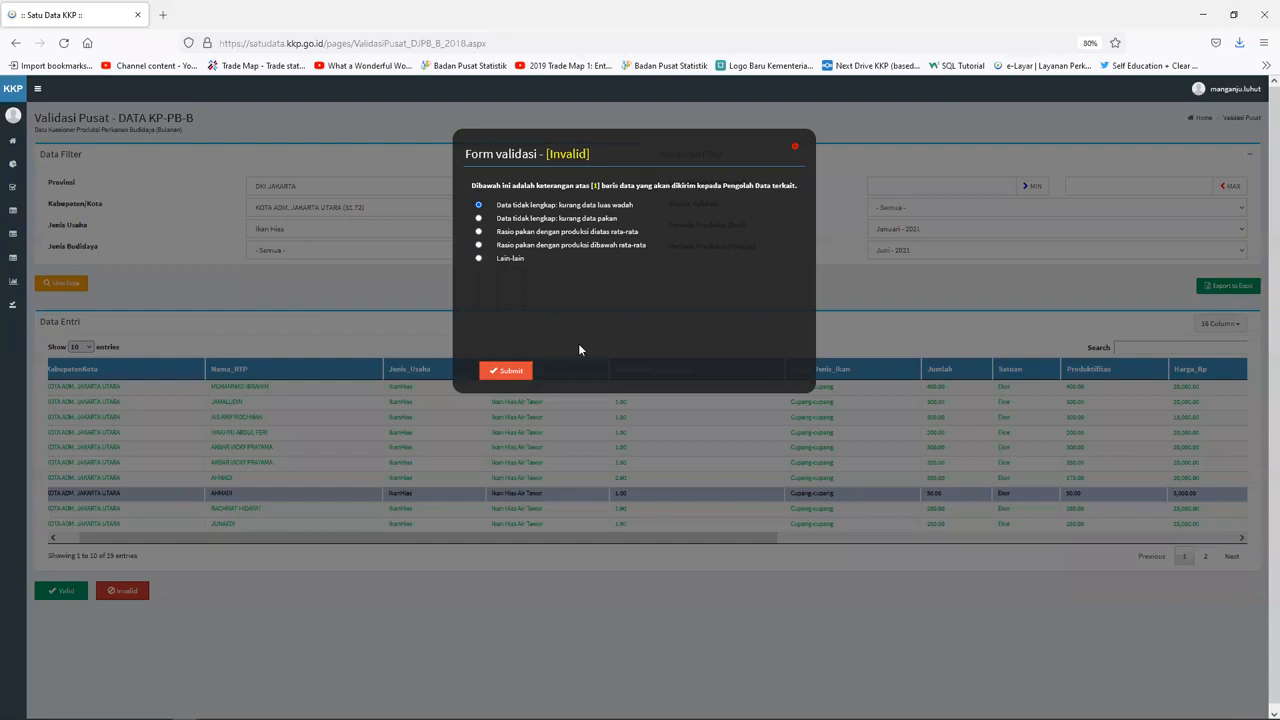
pyautogui.click(478, 219)
pyautogui.click(296, 590)
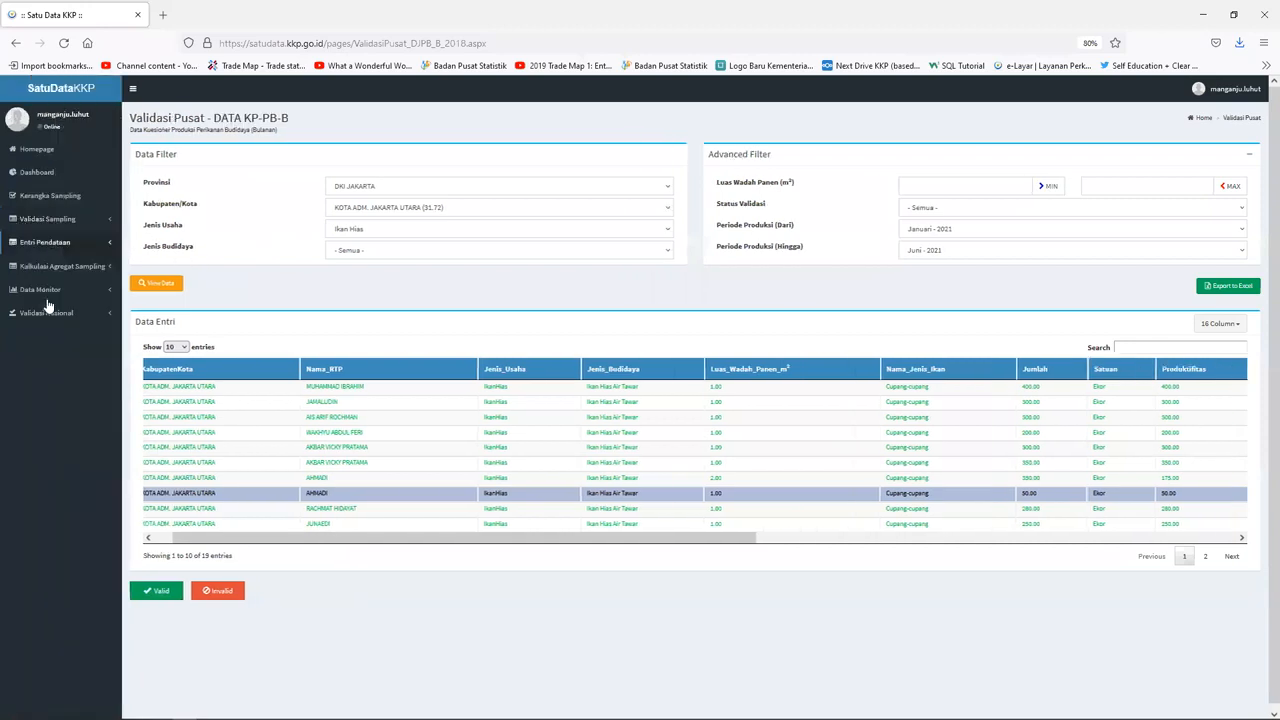
# Step: Open the aggregate sampling calculation page for DJPB Ikan Hias
pyautogui.moveTo(22, 214)
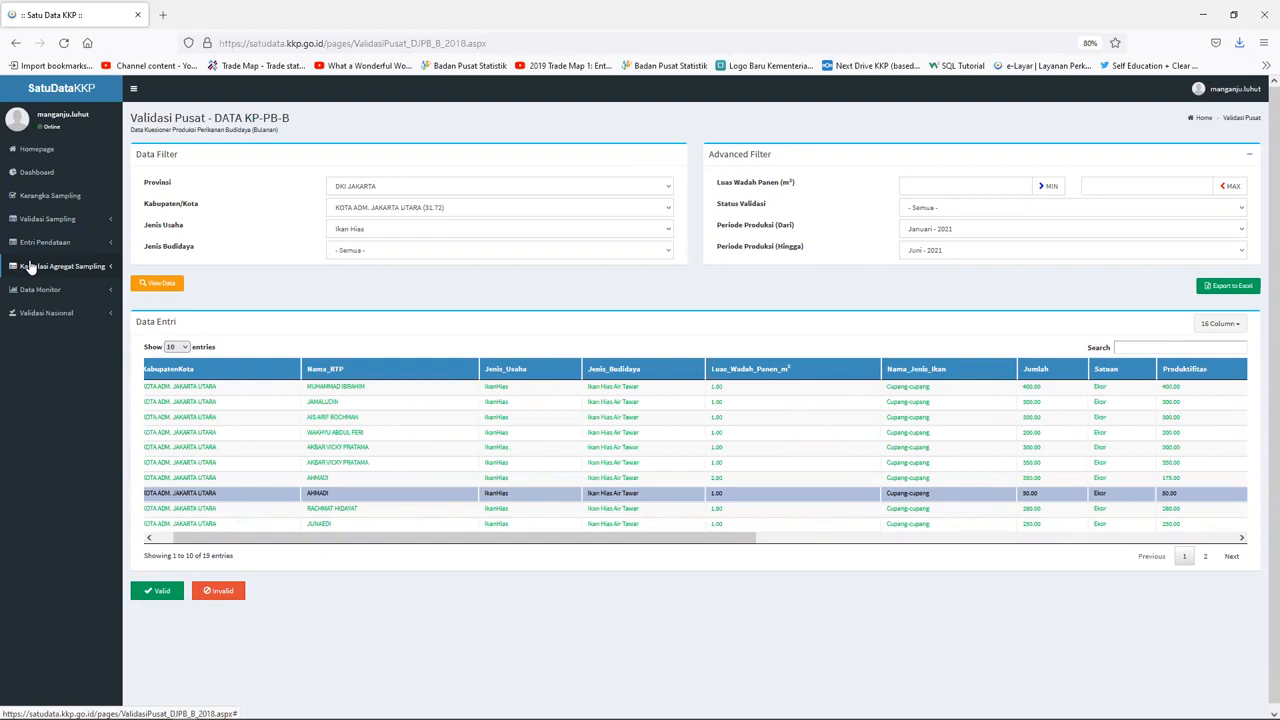
pyautogui.click(31, 266)
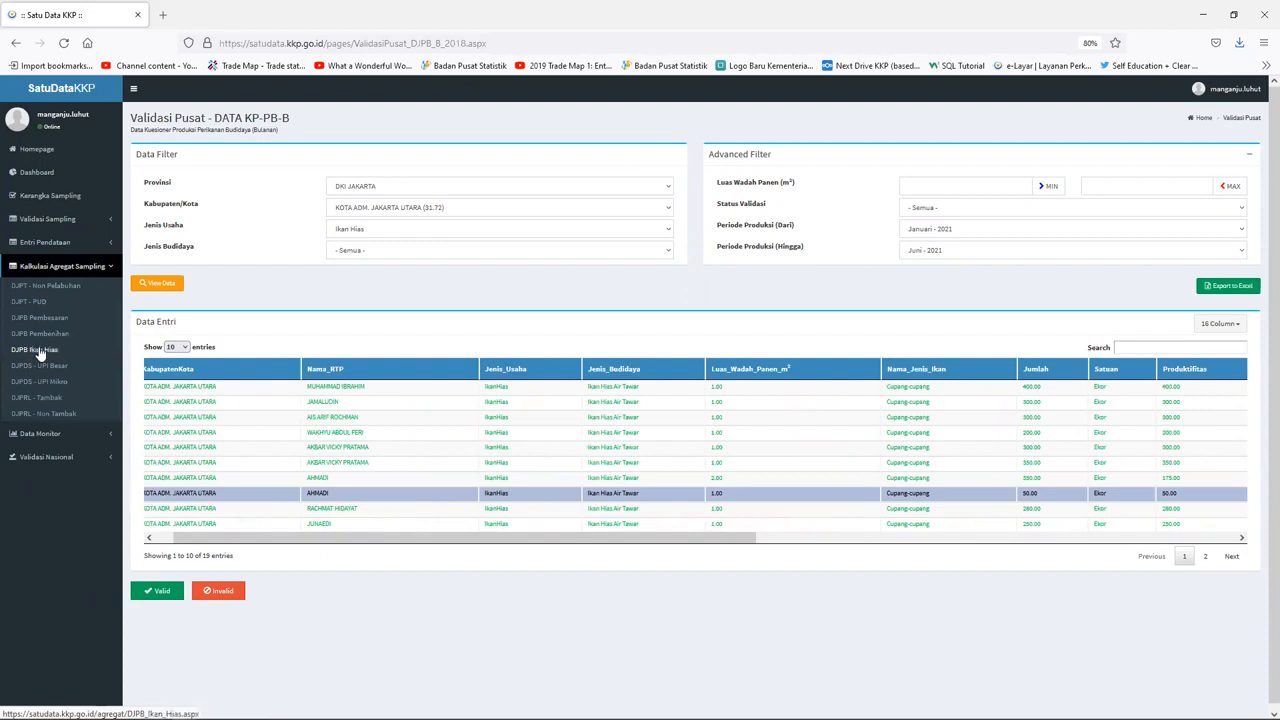
pyautogui.click(40, 350)
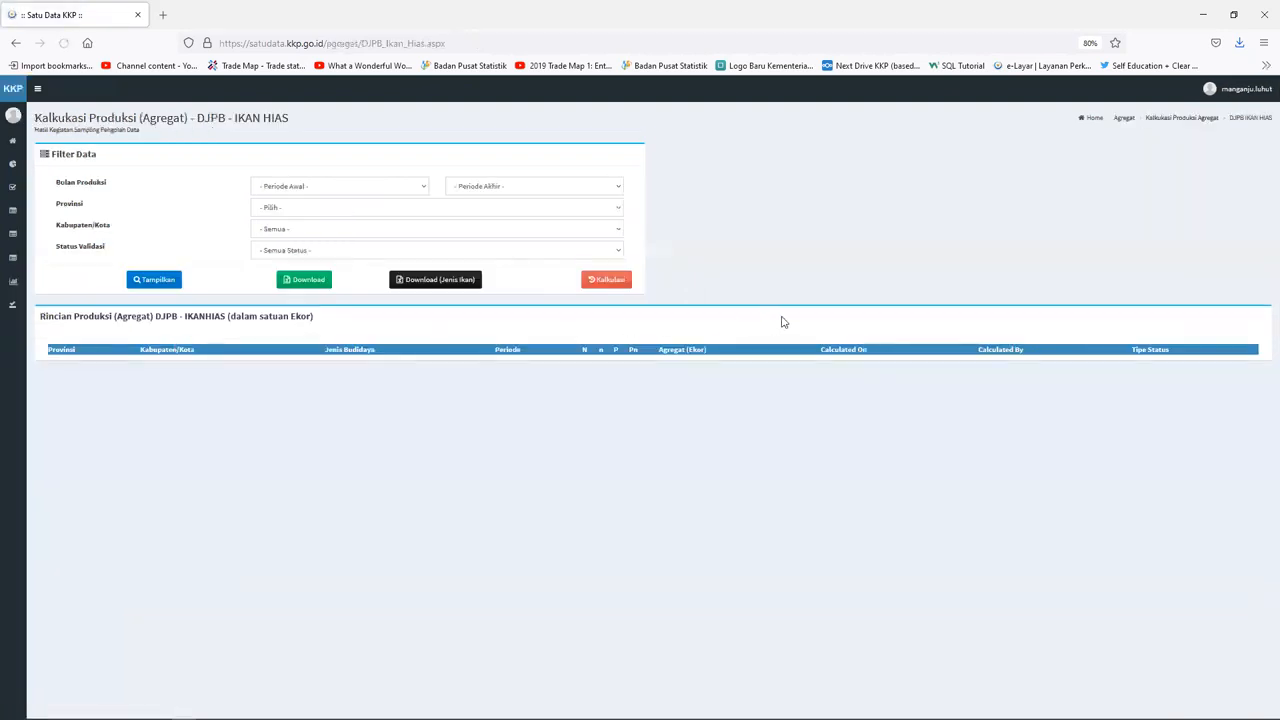
# Step: Set the filter to province DKI JAKARTA and KOTA ADM. JAKARTA UTARA (31.72), and try to display the aggregate data
pyautogui.click(608, 208)
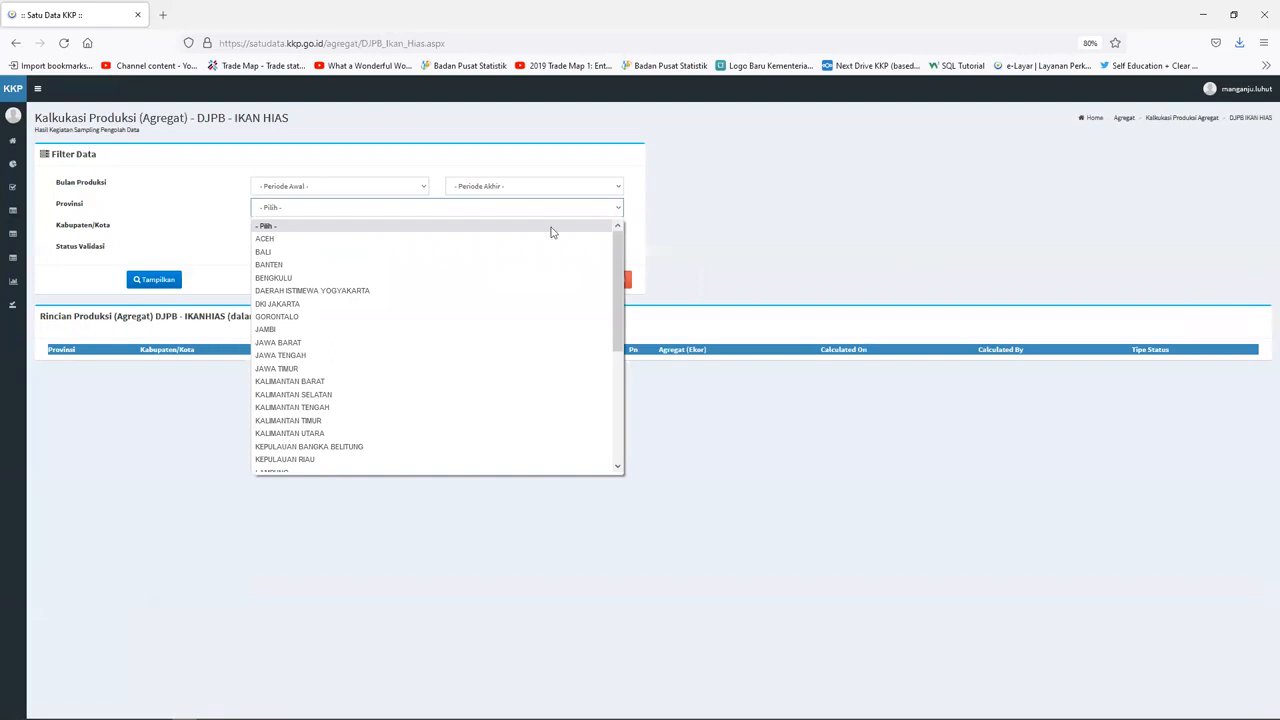
pyautogui.click(469, 311)
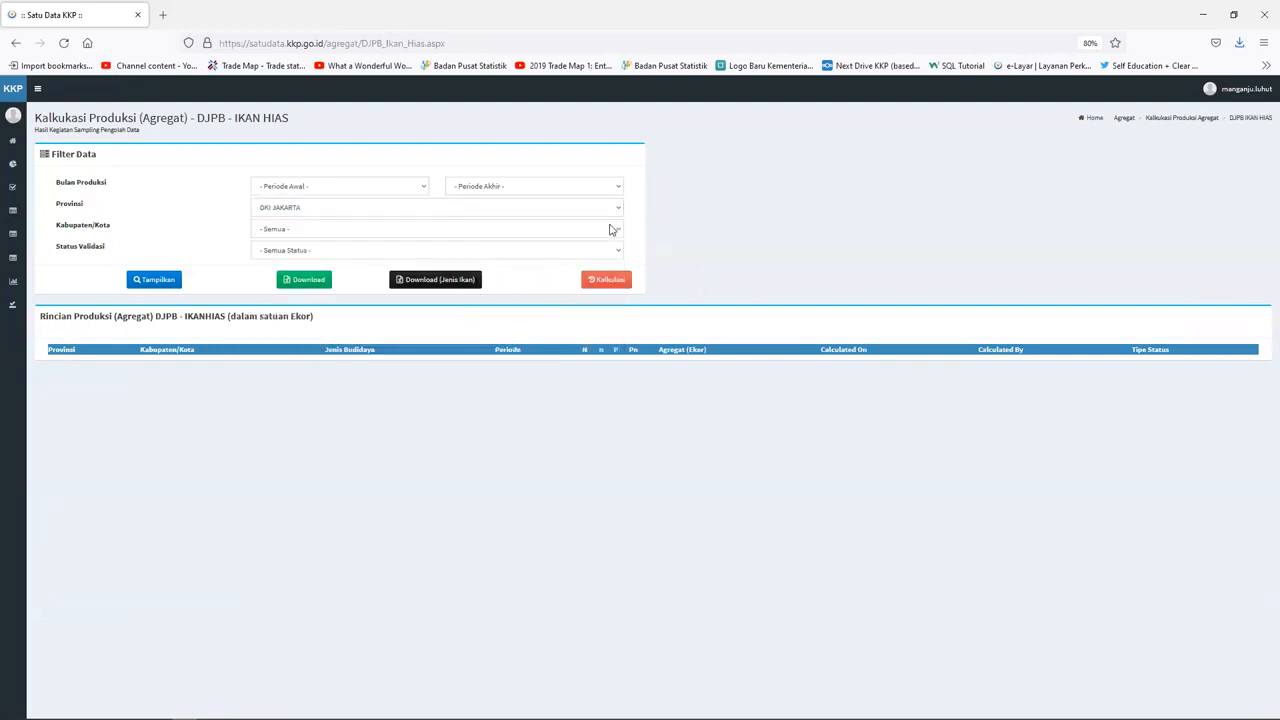
pyautogui.click(609, 229)
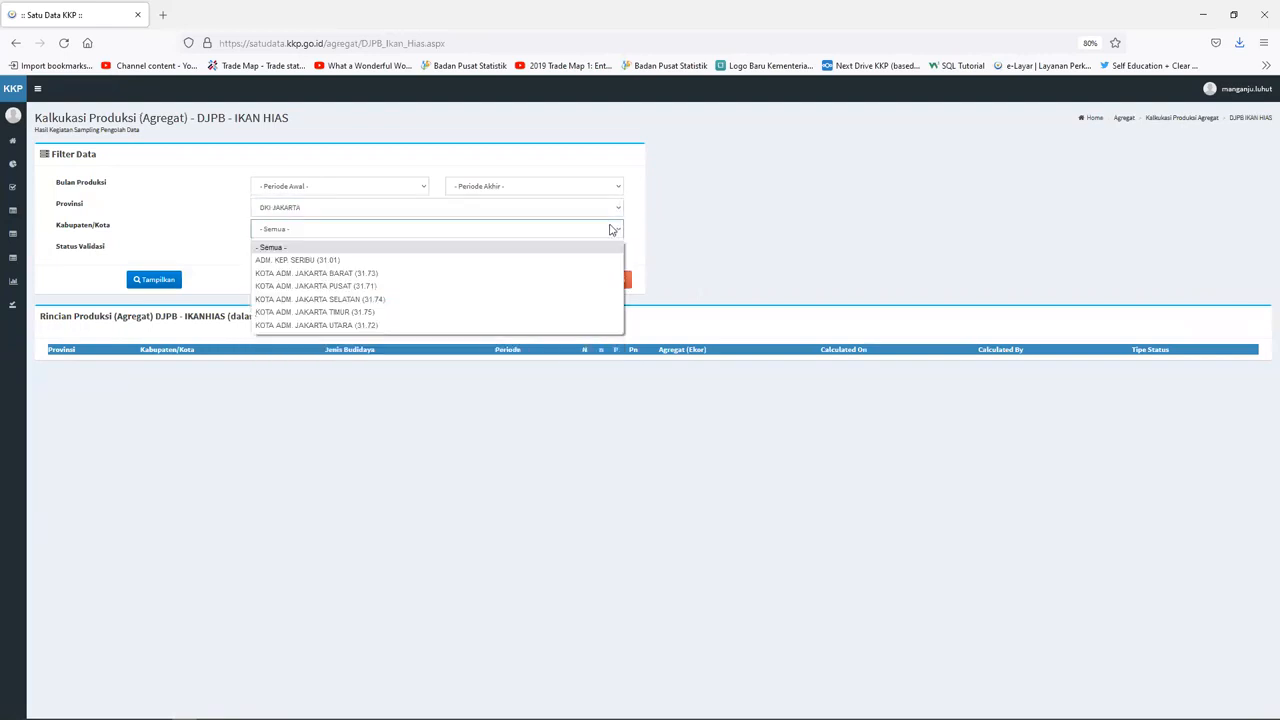
pyautogui.click(428, 326)
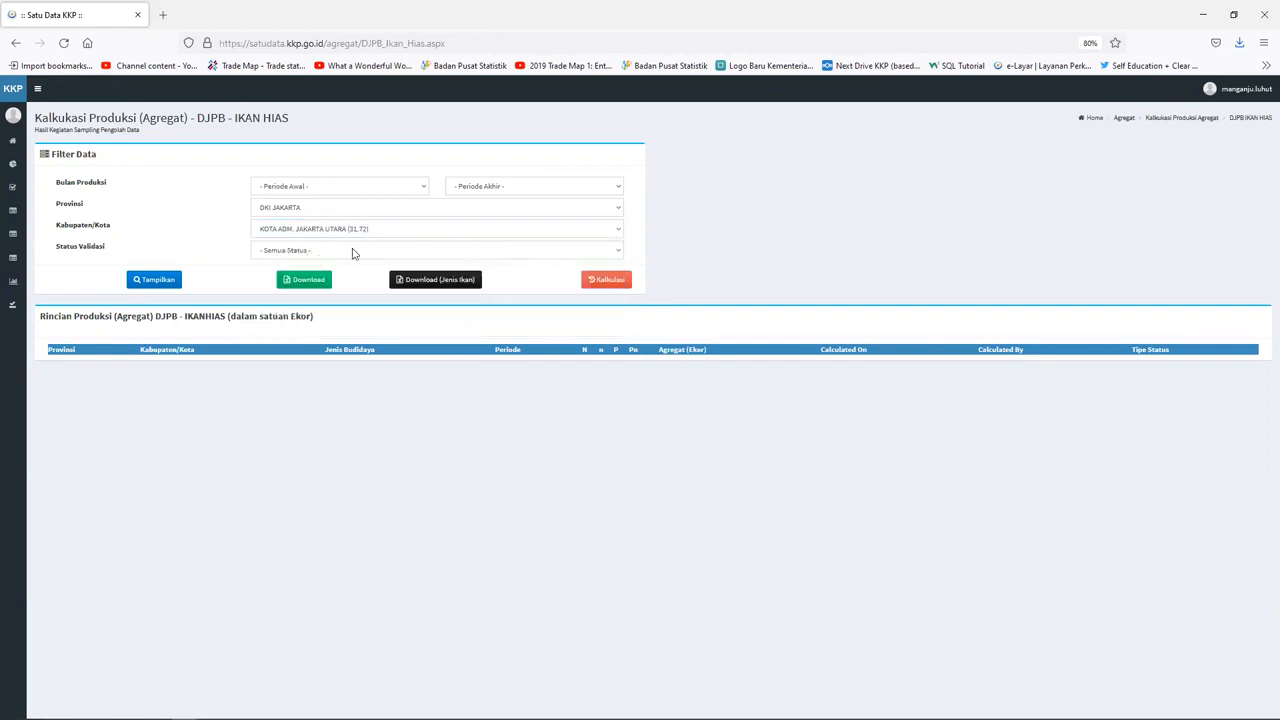
pyautogui.click(159, 282)
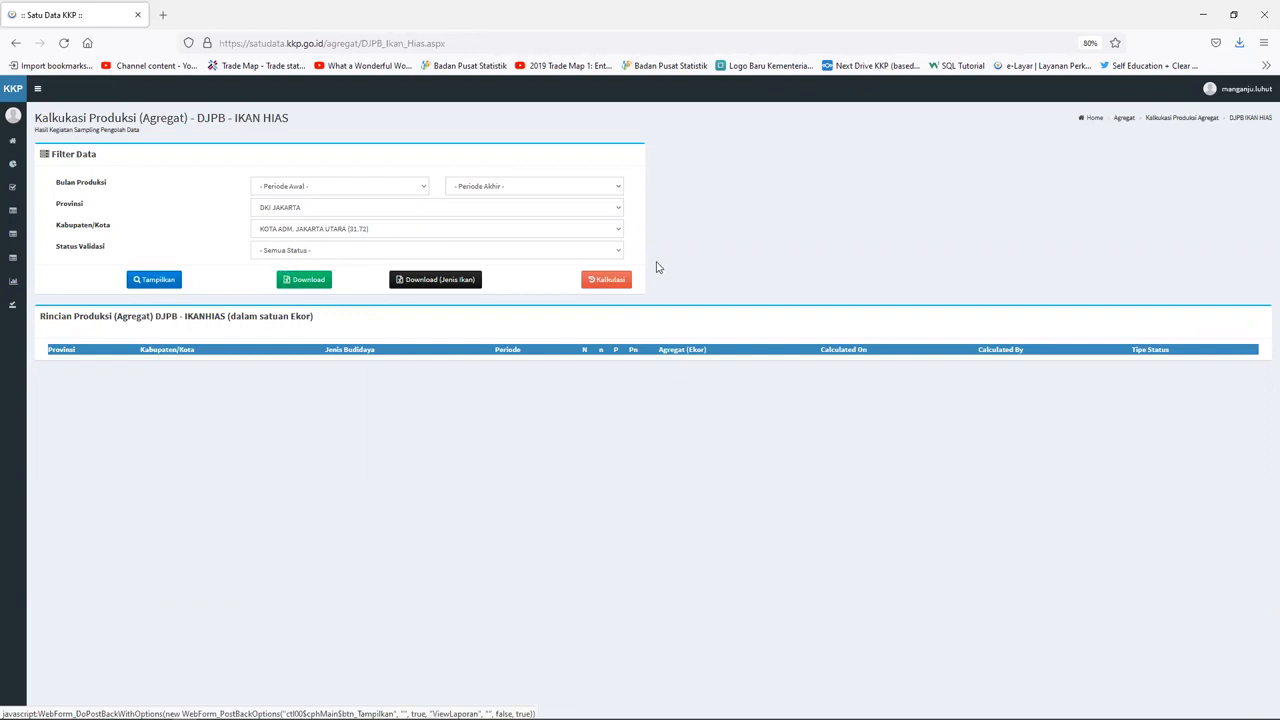
pyautogui.click(608, 280)
pyautogui.click(162, 282)
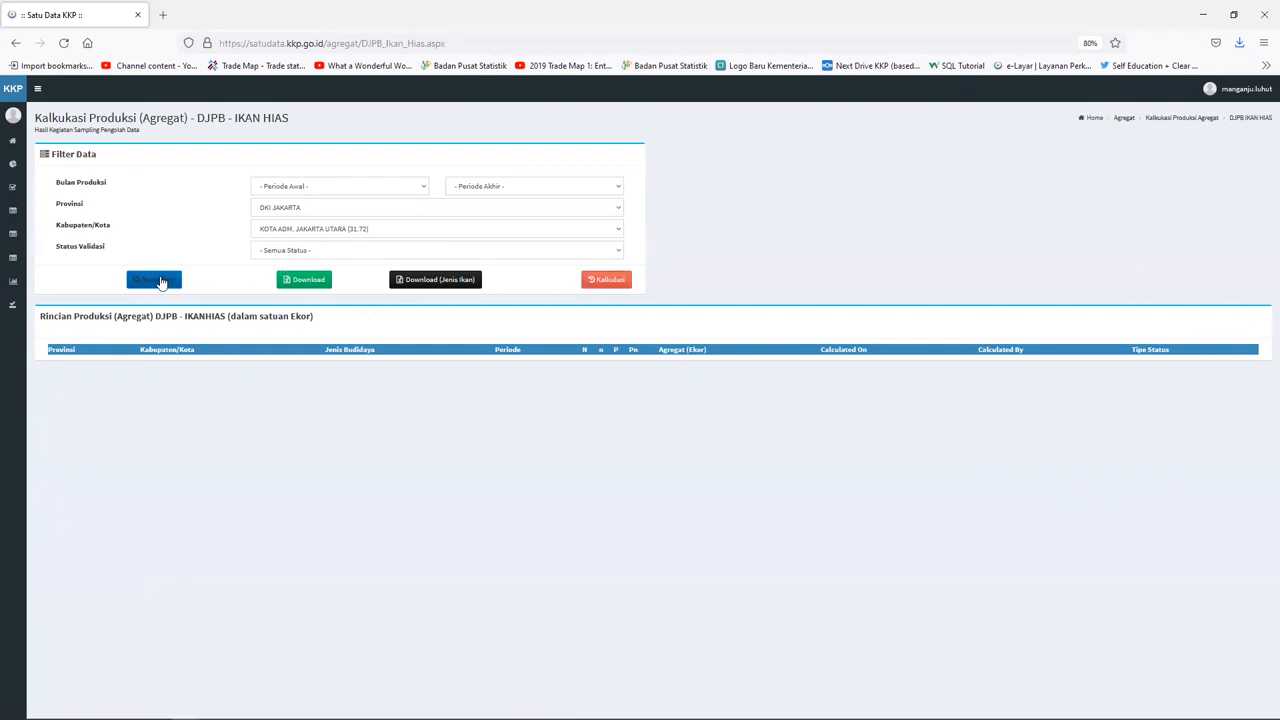
pyautogui.click(145, 283)
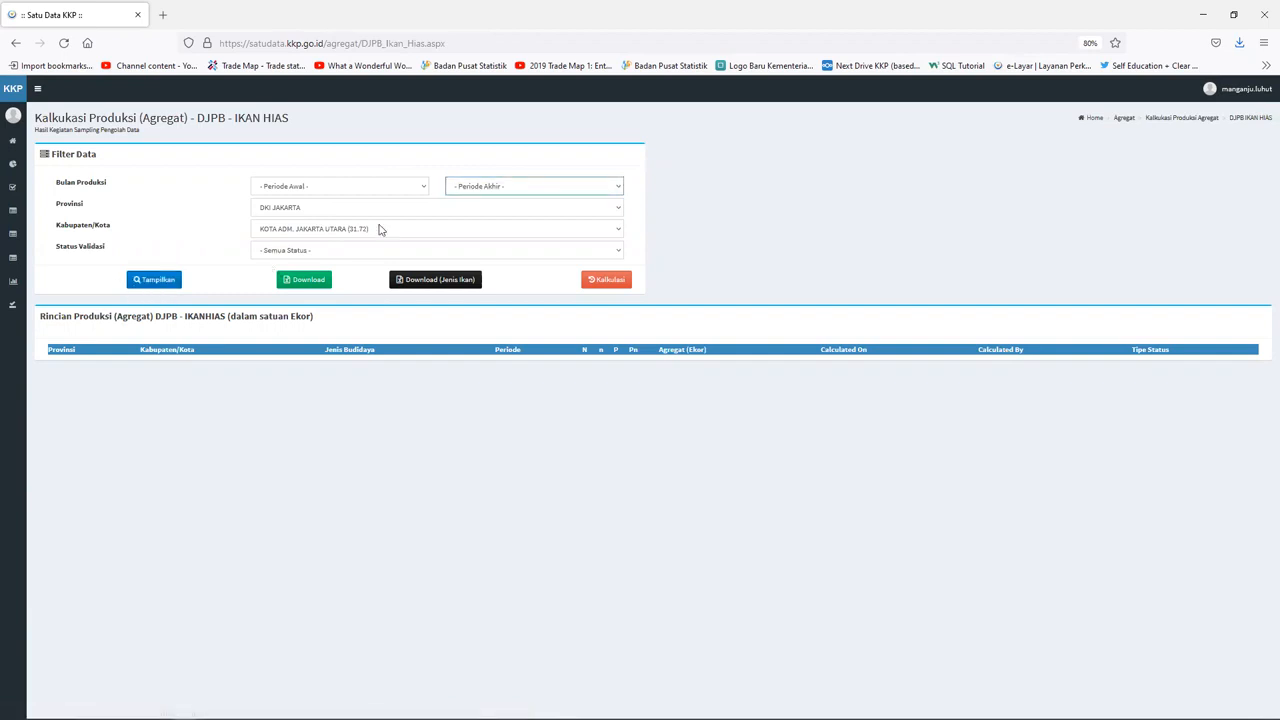
# Step: Set the production period from Januari - 2021 to Juni - 2021 and display the aggregate data
pyautogui.click(427, 188)
pyautogui.scroll(-1, 323, 374)
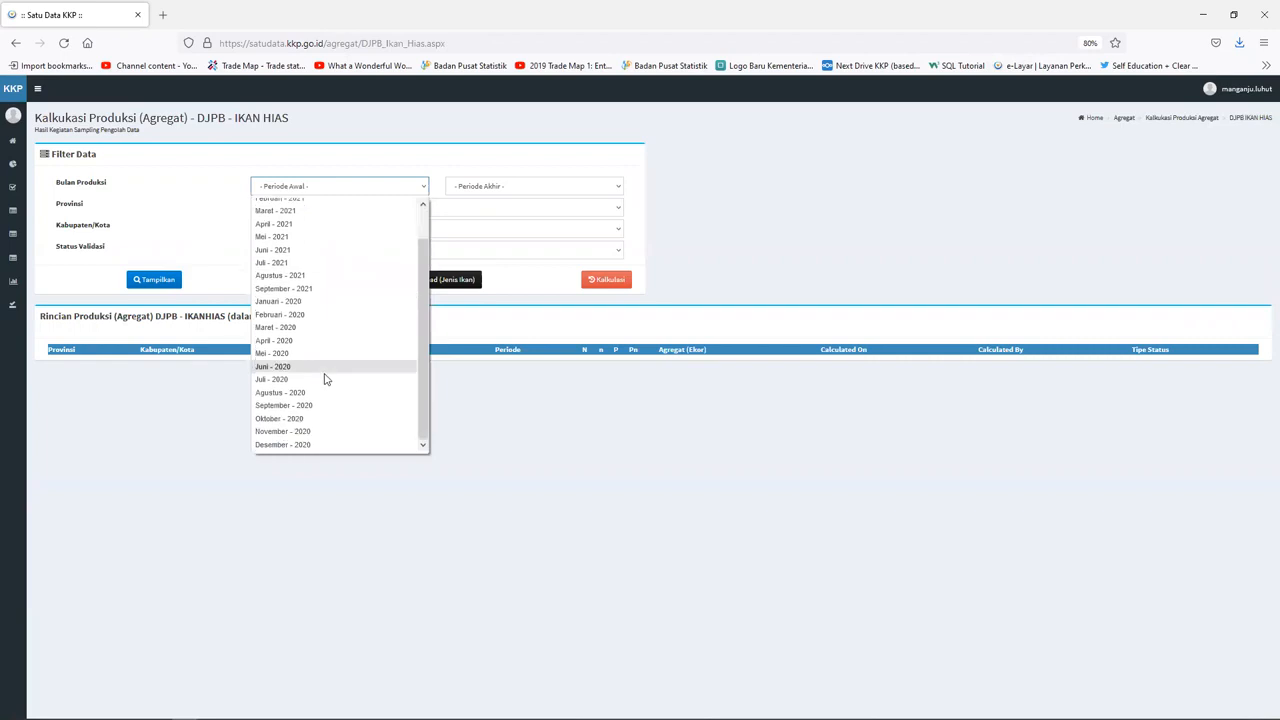
pyautogui.scroll(1, 301, 268)
pyautogui.click(330, 218)
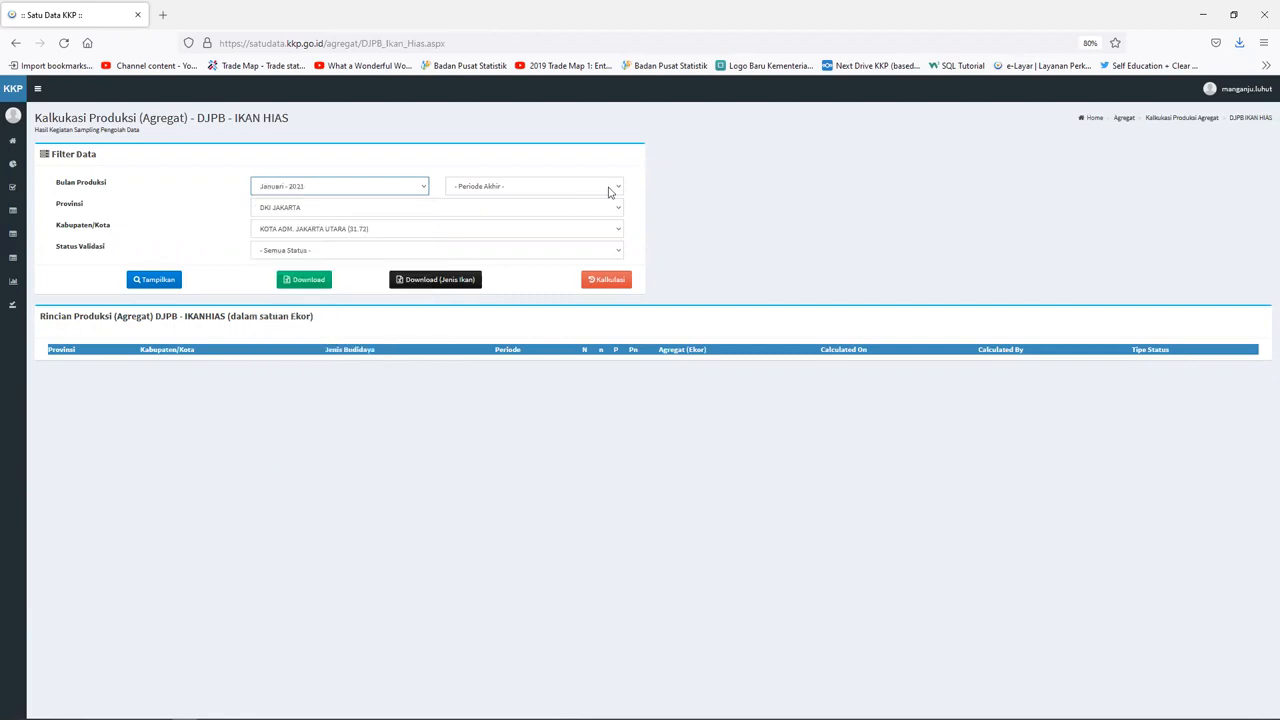
pyautogui.click(611, 188)
pyautogui.click(547, 289)
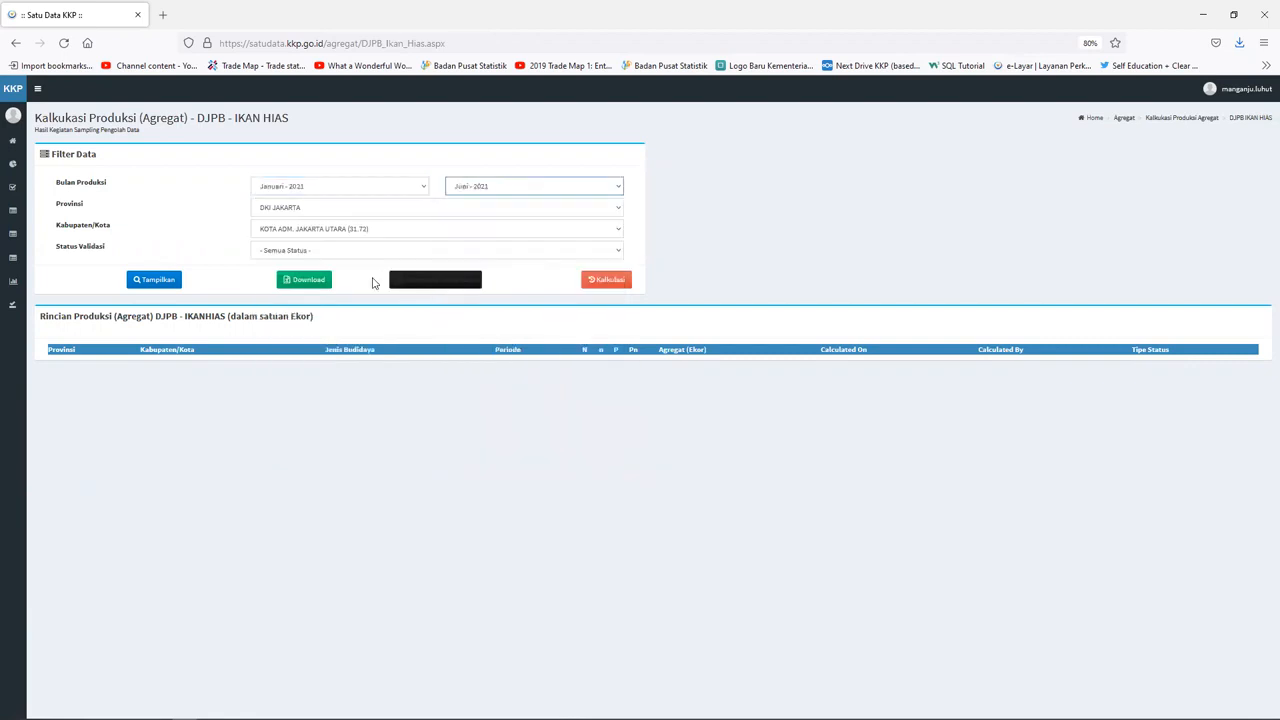
pyautogui.click(151, 280)
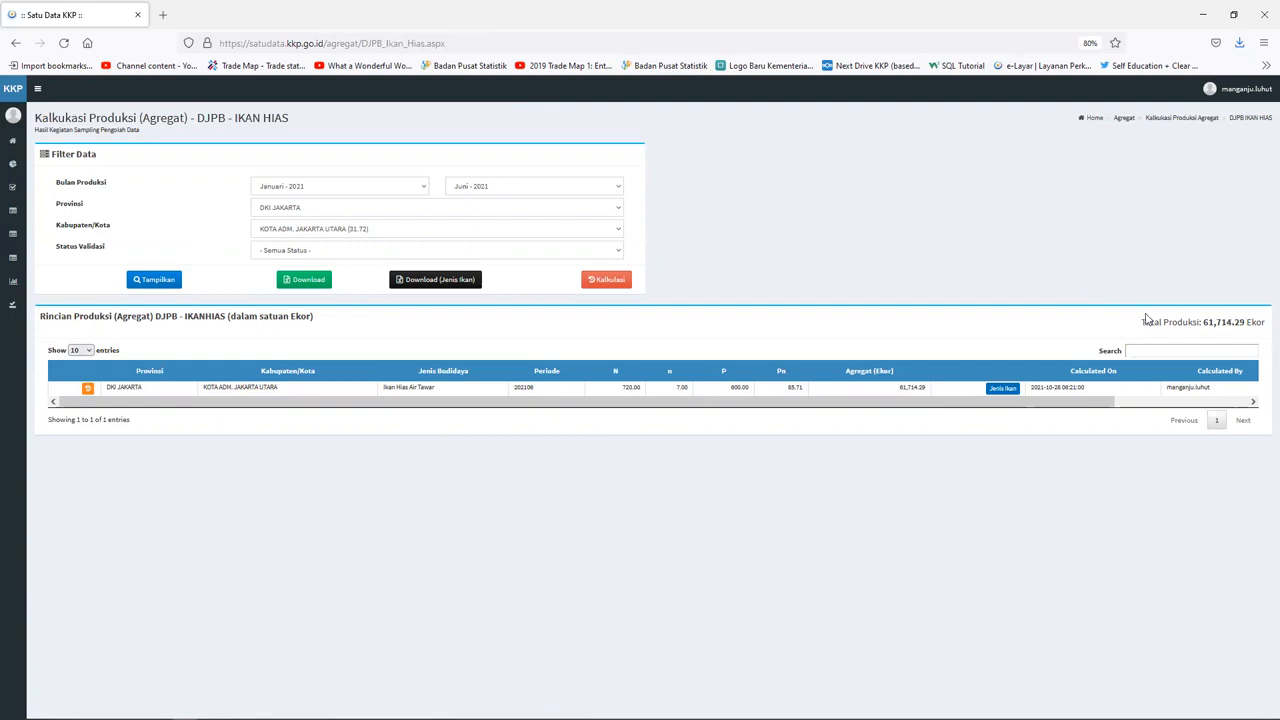
# Step: Review the total production and the fish type breakdown of the Ikan Hias Air Tawar entry
pyautogui.moveTo(1203, 322); pyautogui.dragTo(1225, 322)
pyautogui.click(1003, 387)
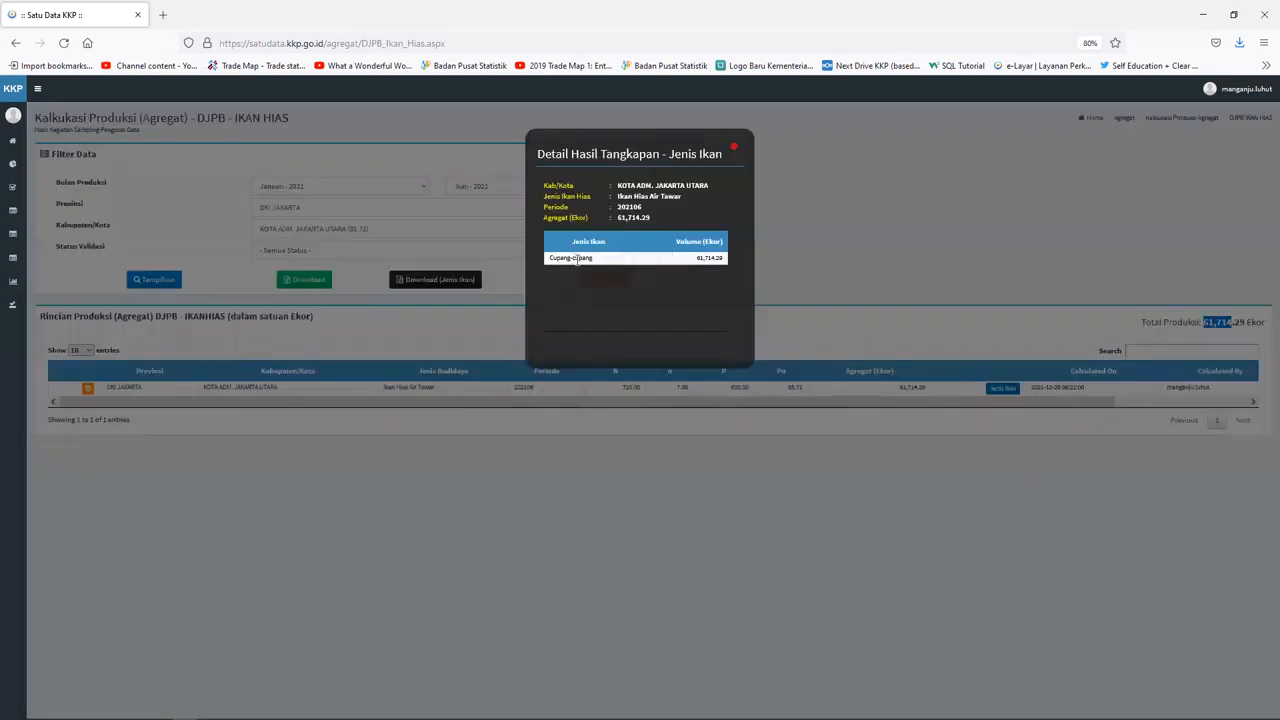
pyautogui.click(926, 336)
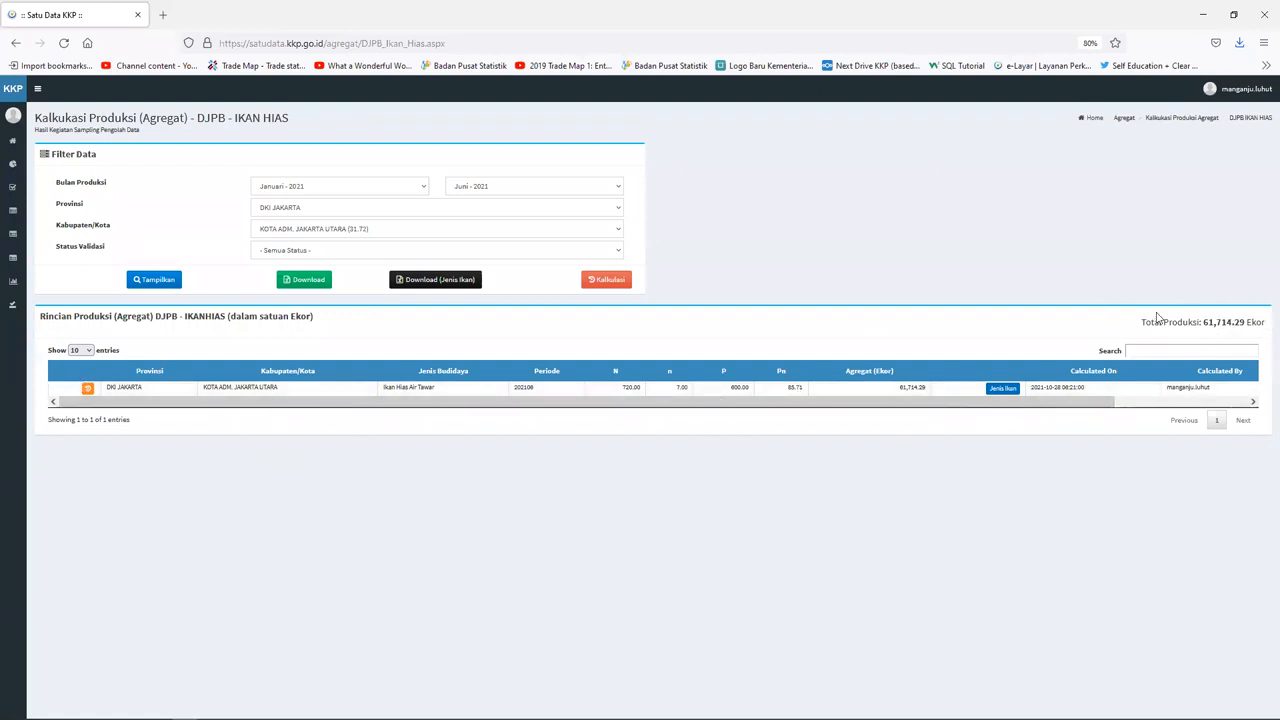
pyautogui.moveTo(1143, 322); pyautogui.dragTo(1256, 322)
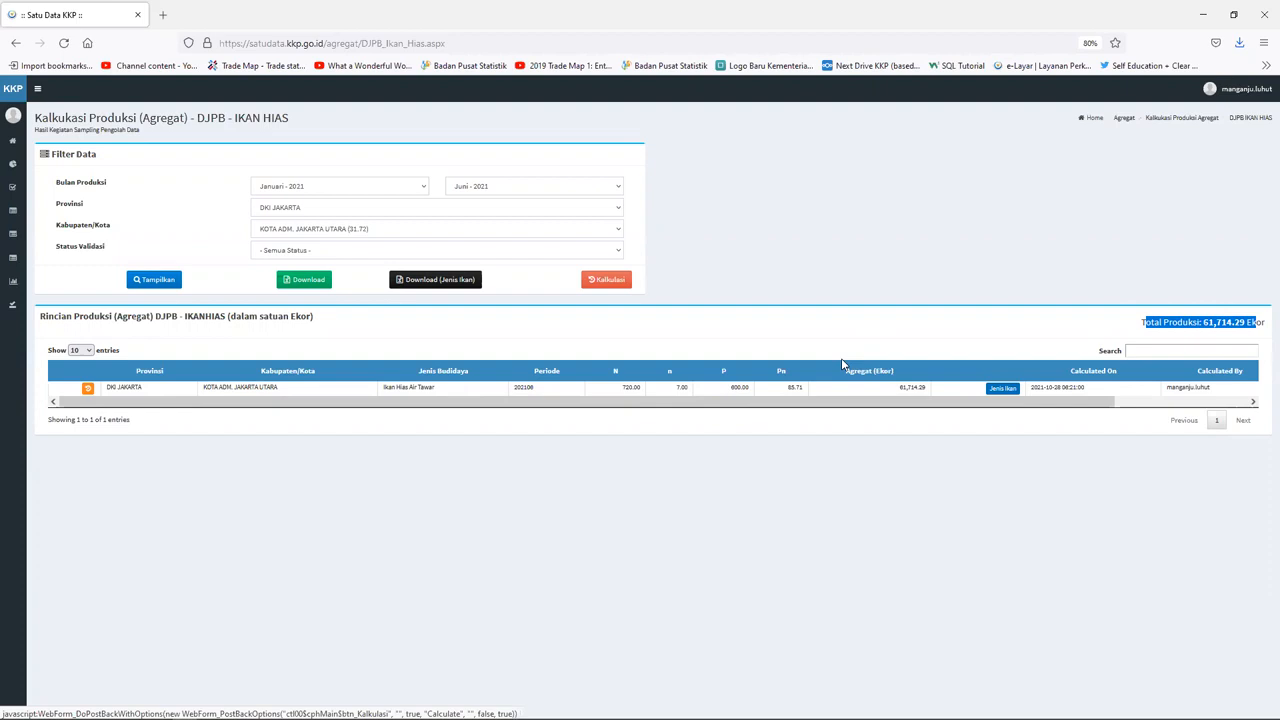
# Step: Try to recalculate the aggregate, accepting the warning, and set the validation status filter to Semua Status
pyautogui.click(606, 279)
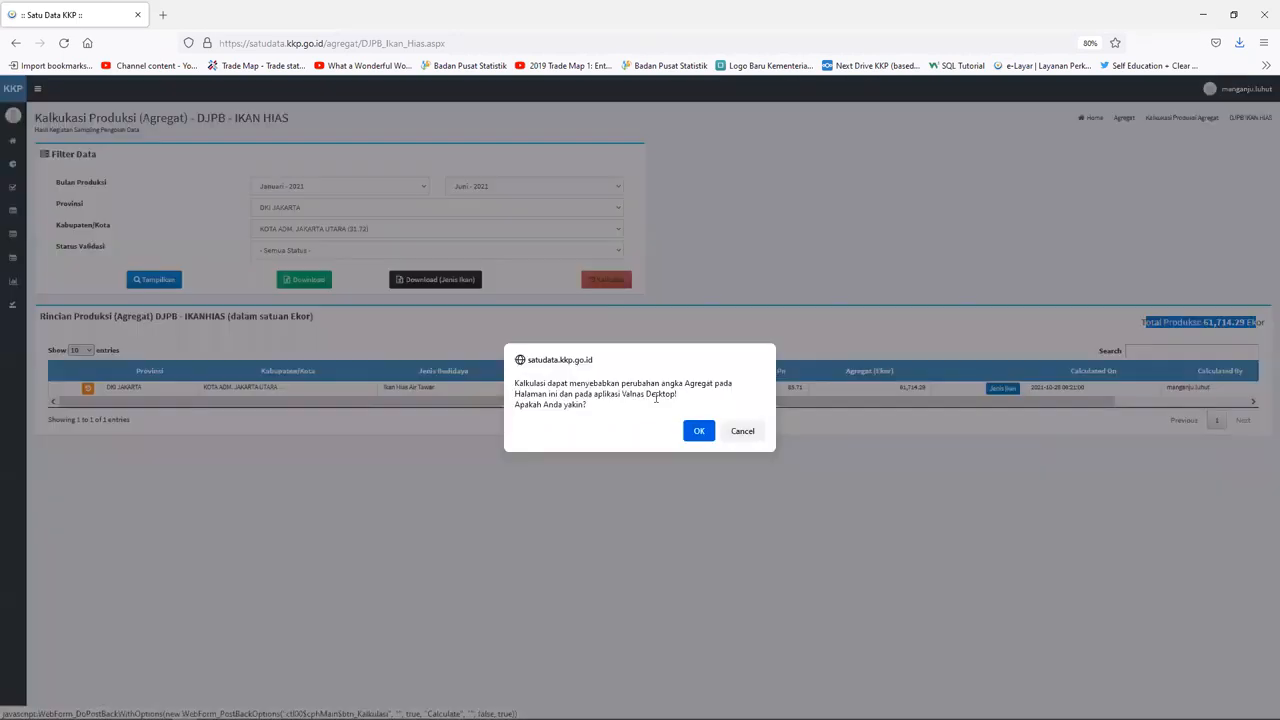
pyautogui.click(696, 433)
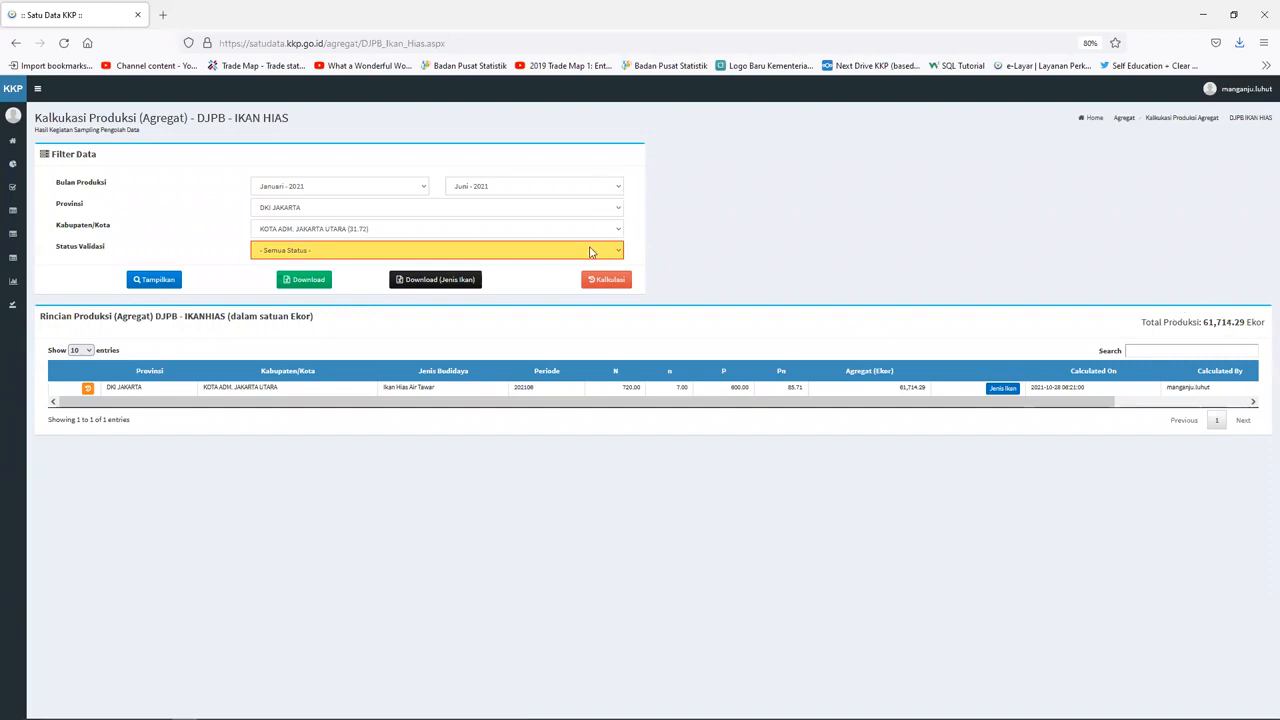
pyautogui.click(590, 251)
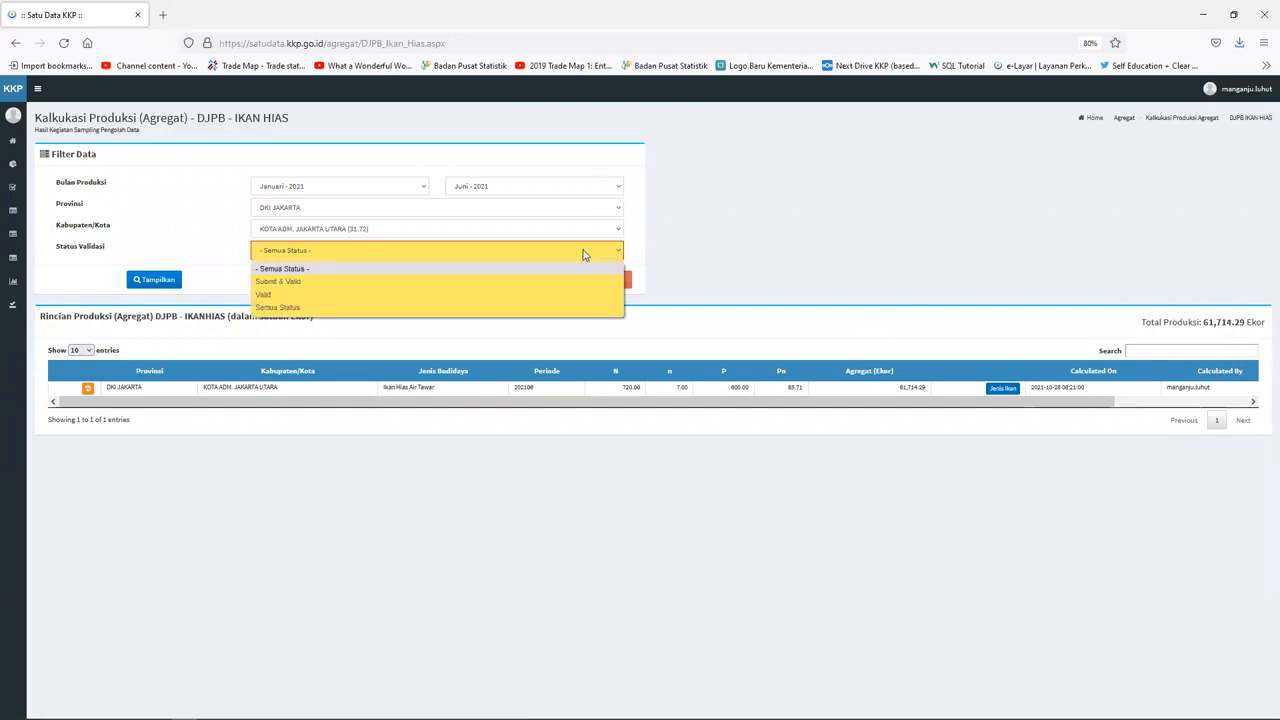
pyautogui.click(352, 307)
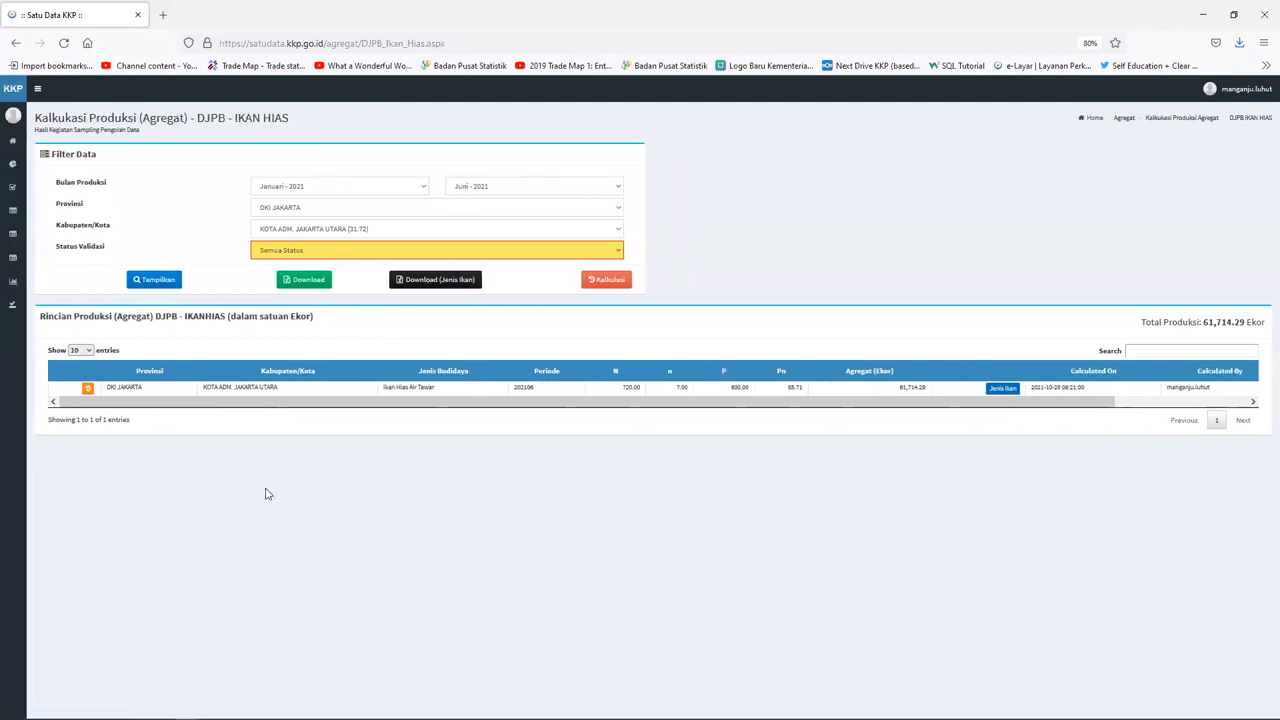
# Step: Switch to the presentation and view the slide introducing the desktop application for statistical data input and validation
pyautogui.press('super+Tab')
pyautogui.click(349, 454)
pyautogui.click(362, 460)
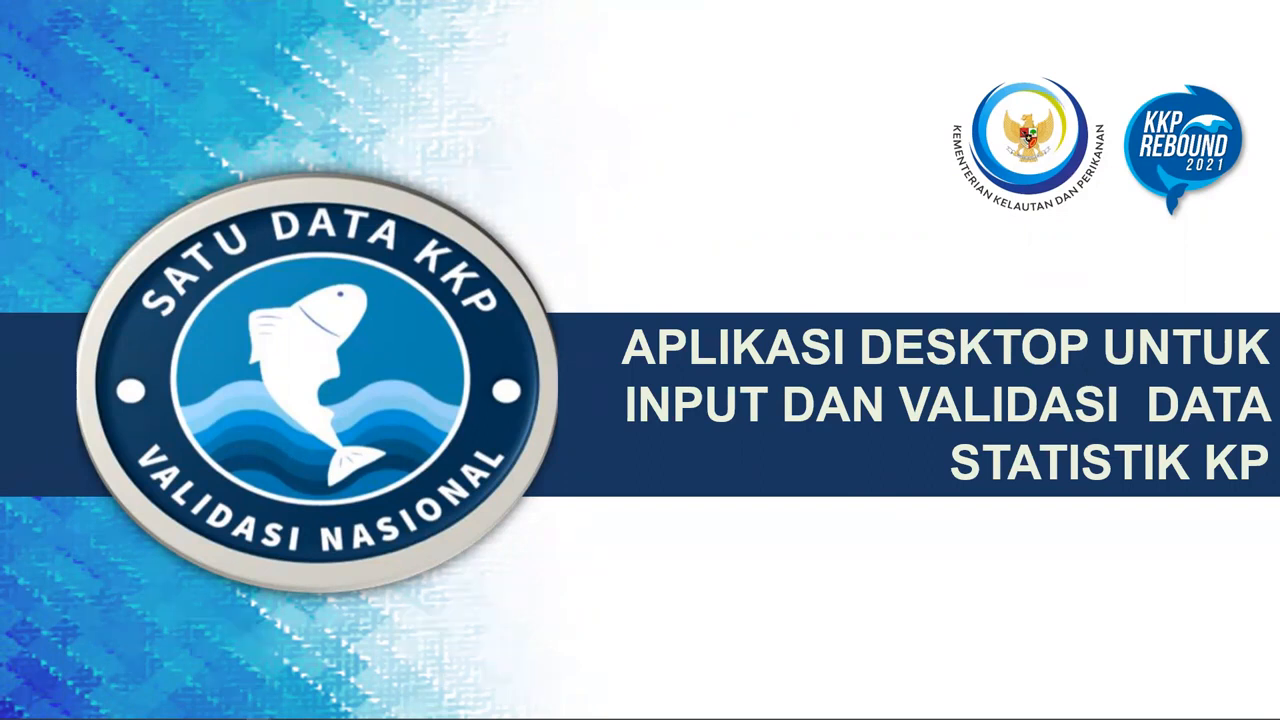
# Step: Switch to File Explorer and launch the Valnas.Win application from the ApDesk VN2019 27 Juli 2020 folder in Aplikasi Valnas
pyautogui.press('super+Tab')
pyautogui.click(633, 453)
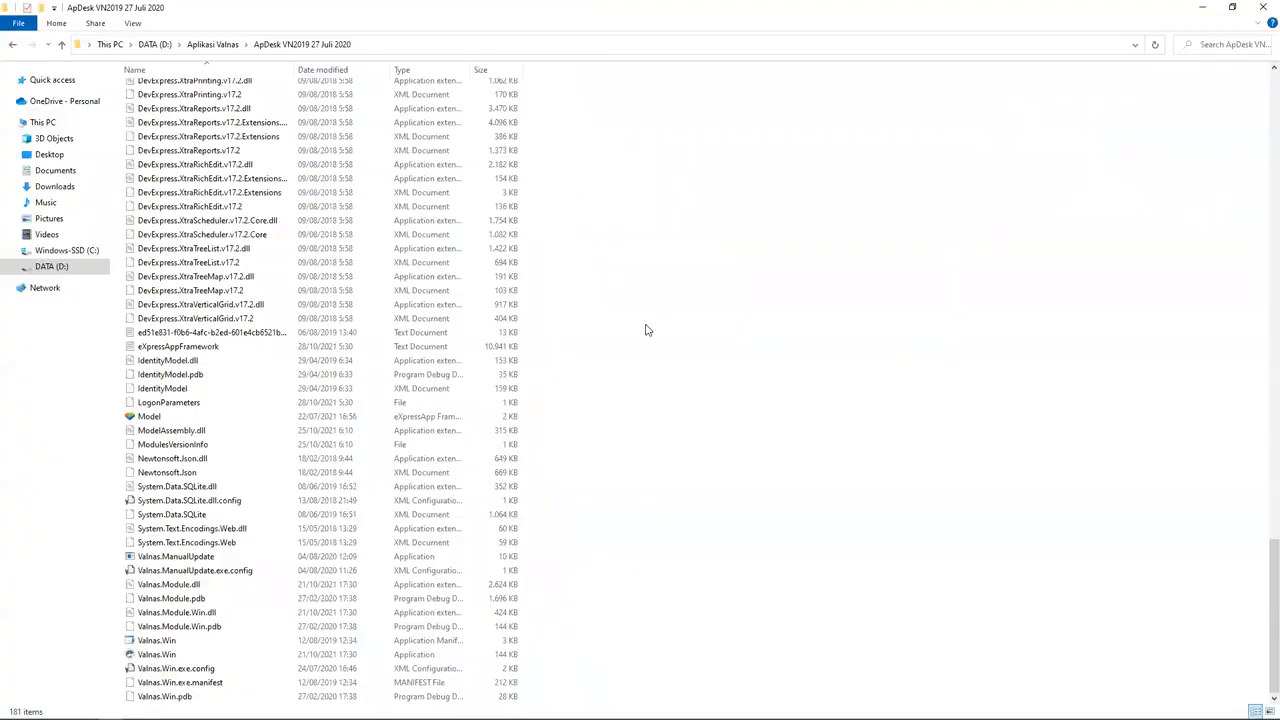
pyautogui.scroll(14, 640, 282)
pyautogui.scroll(20, 640, 282)
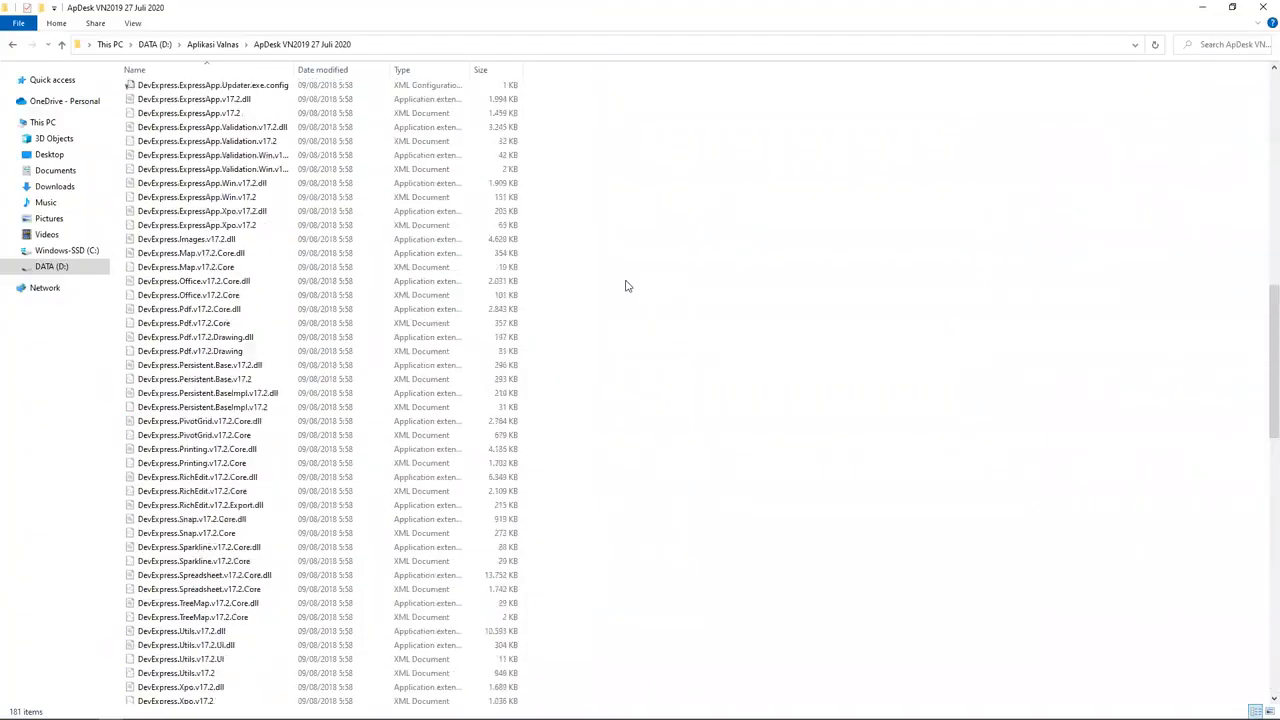
pyautogui.click(217, 47)
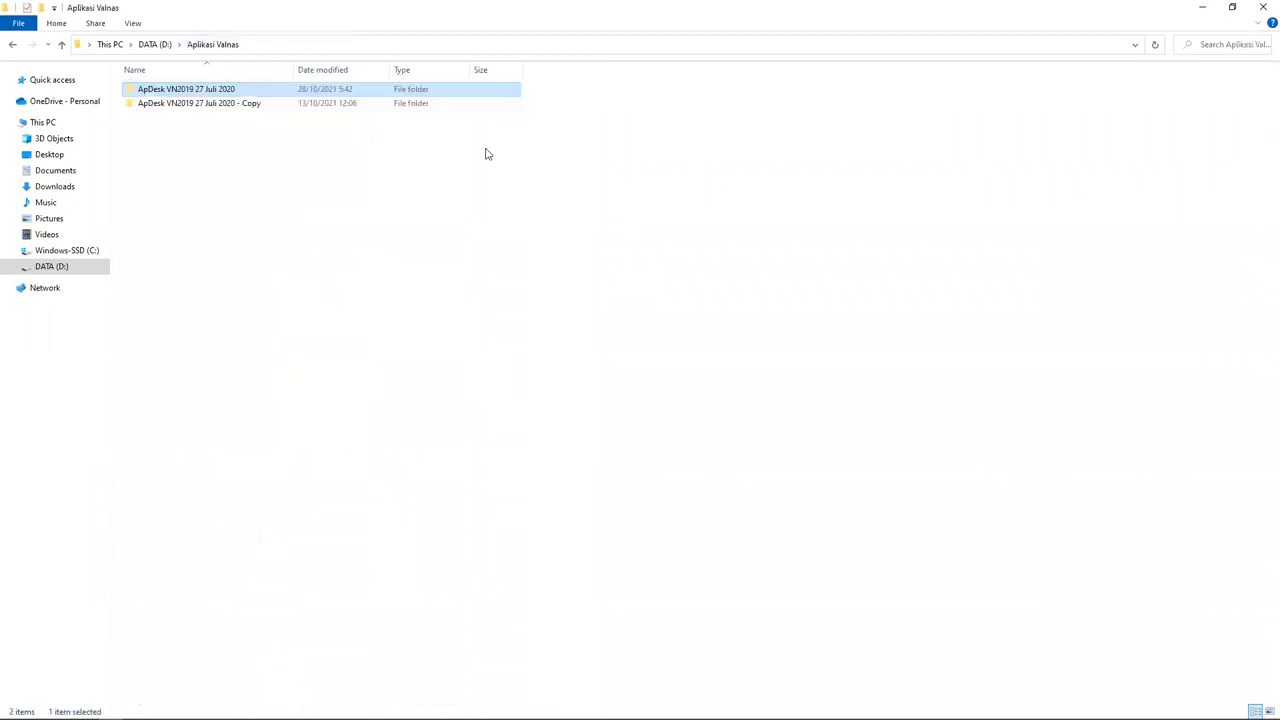
pyautogui.doubleClick(253, 91)
pyautogui.scroll(-20, 780, 364)
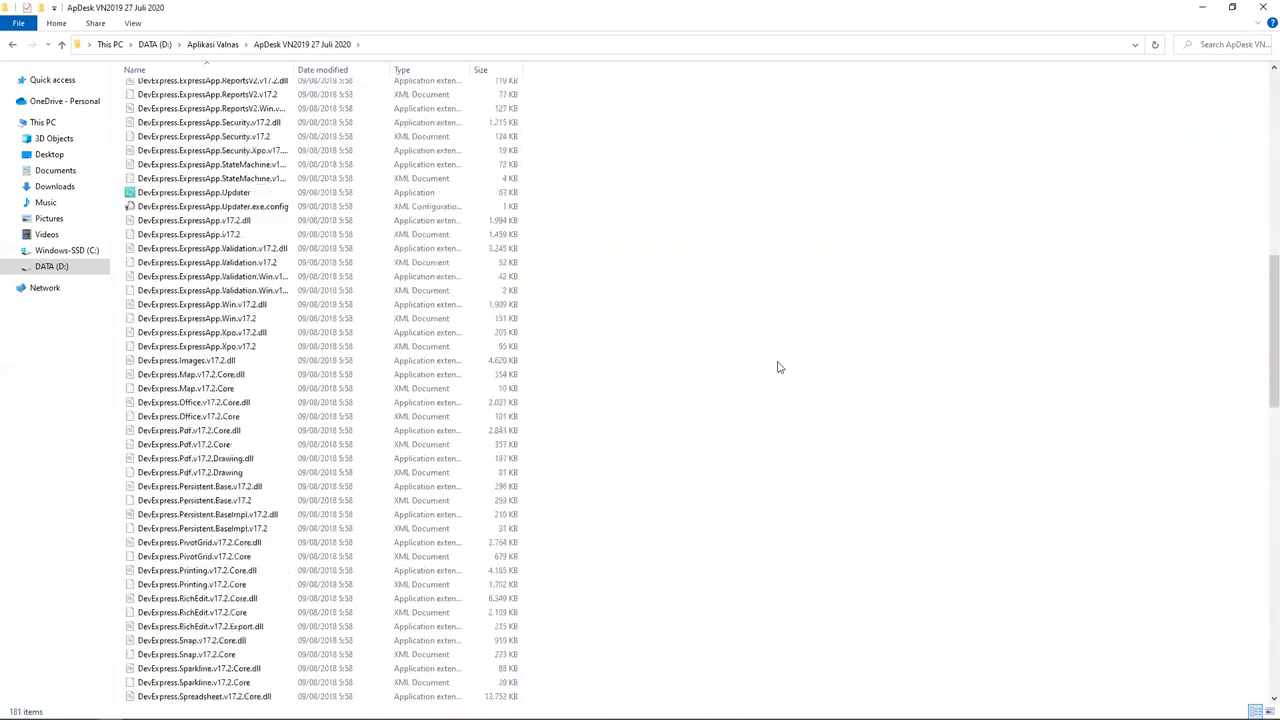
pyautogui.scroll(-20, 779, 367)
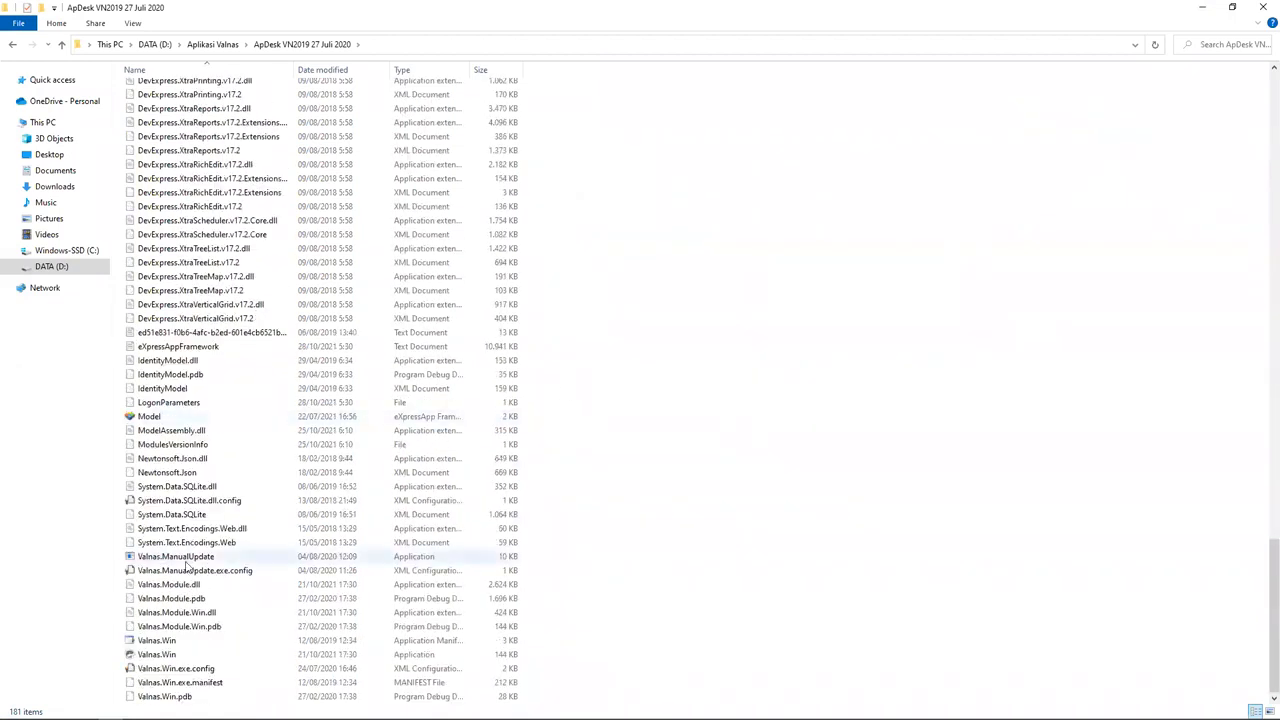
pyautogui.click(157, 656)
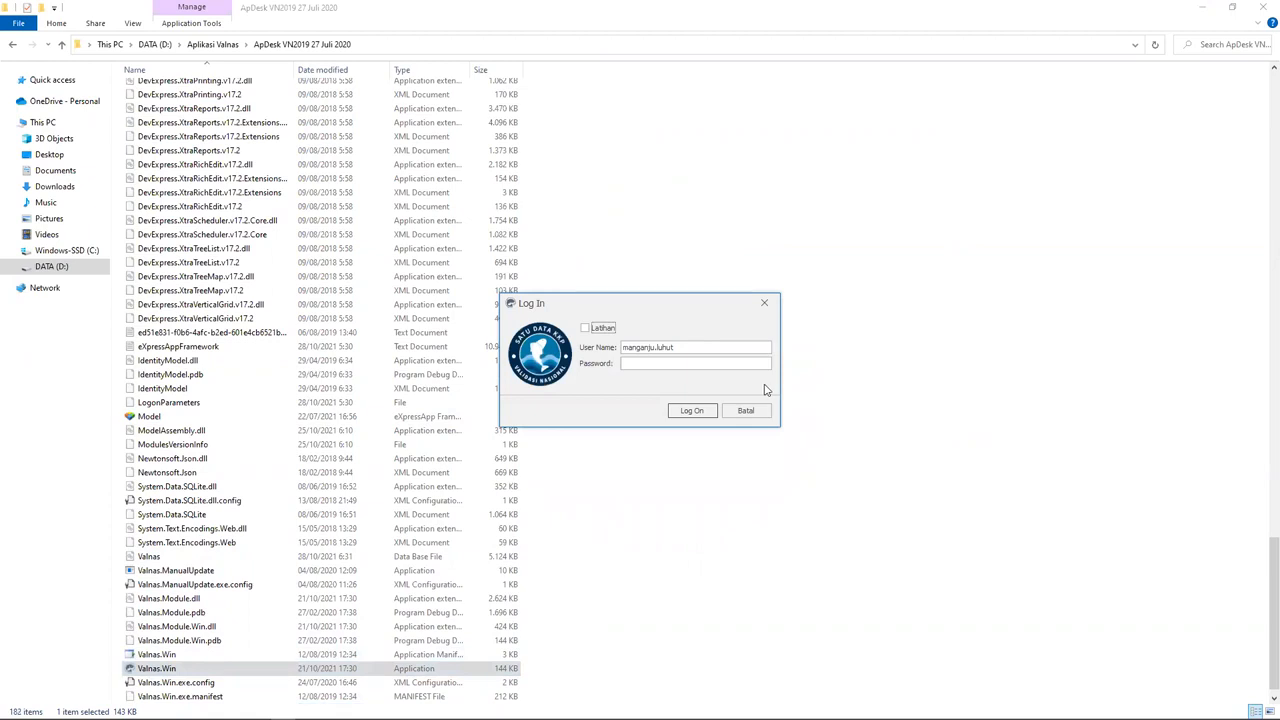
# Step: Enter the account password, log in to Validasi Nasional Desktop through the server, and maximize its window
pyautogui.click(753, 361)
pyautogui.click(694, 412)
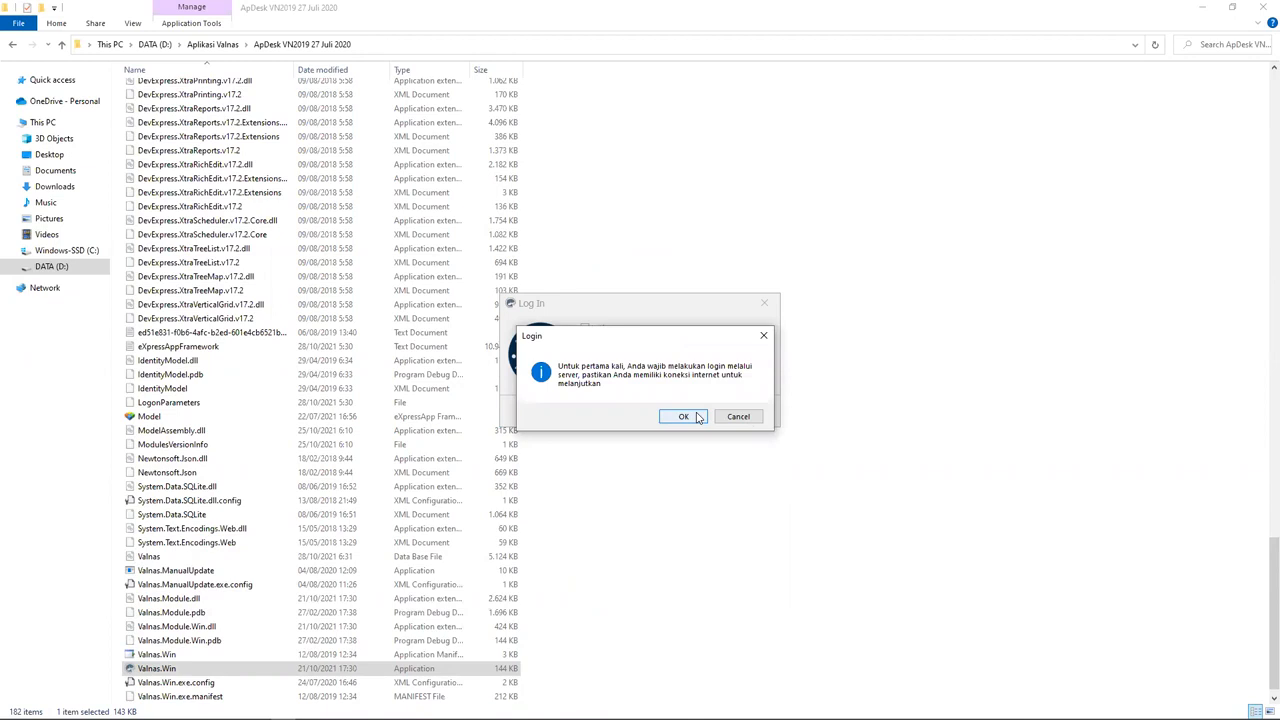
pyautogui.click(699, 418)
pyautogui.click(699, 418)
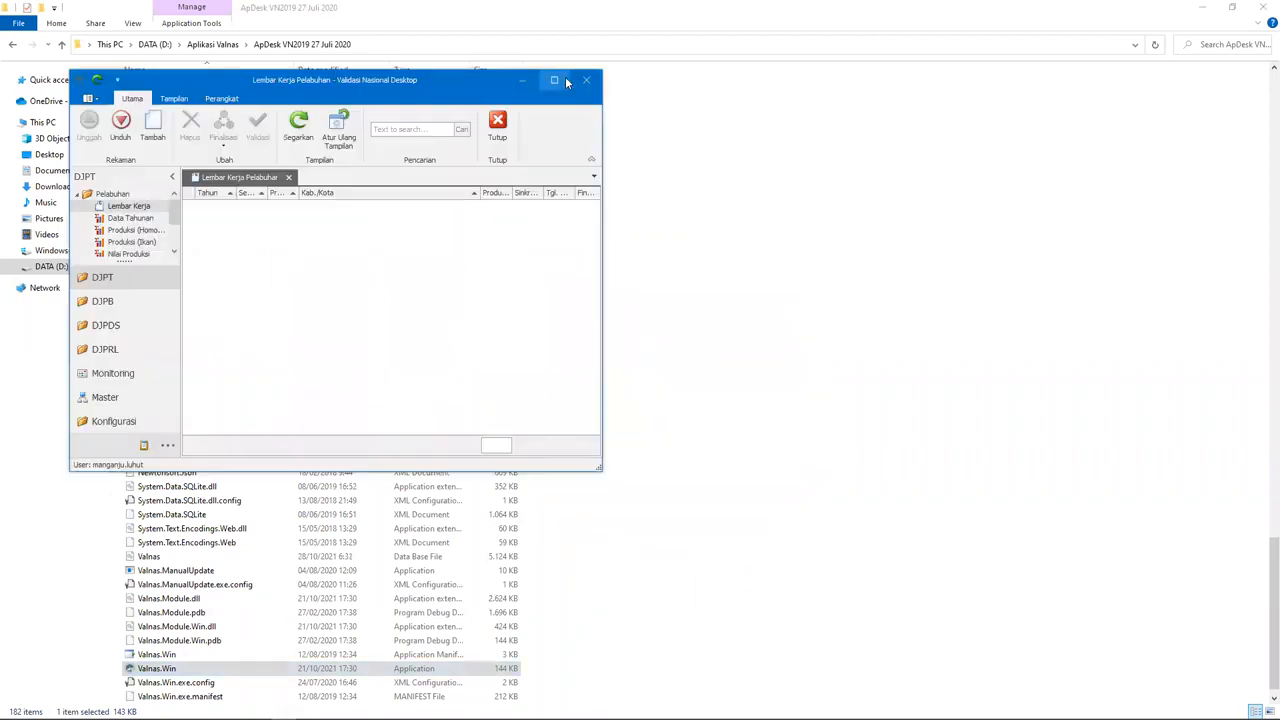
pyautogui.click(557, 81)
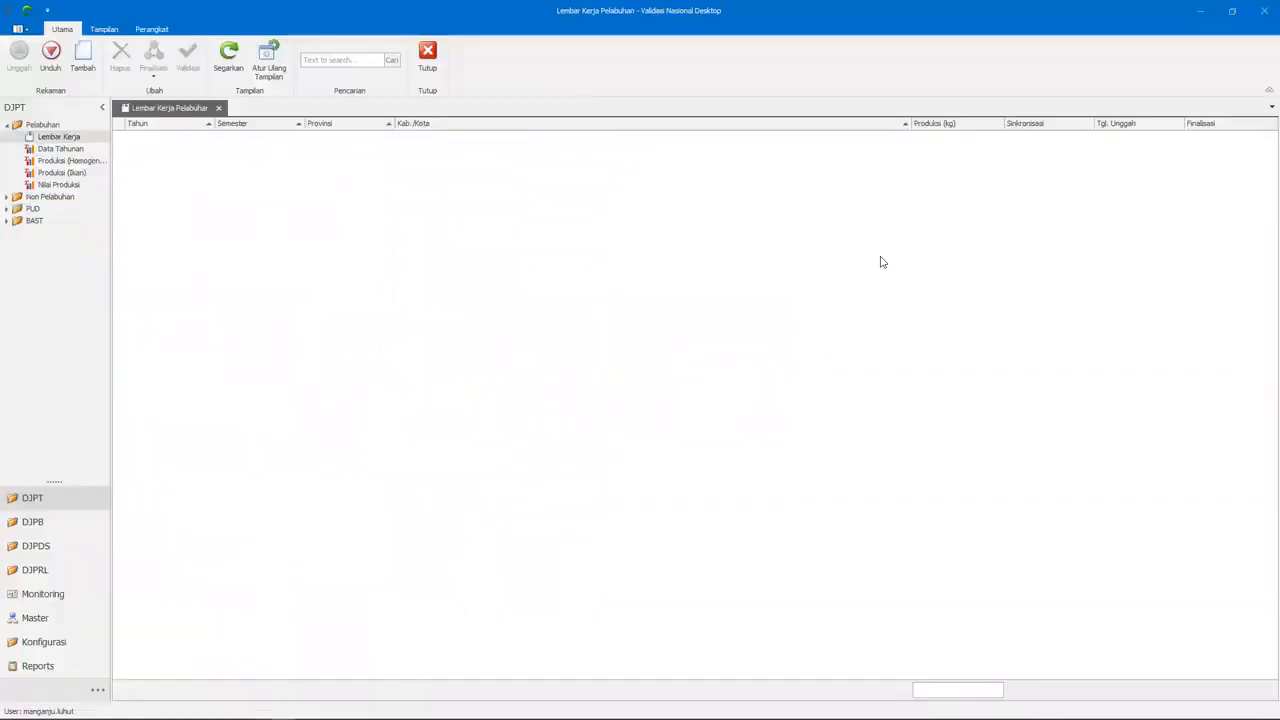
# Step: Collapse the Pelabuhan group under DJPT, switch to the DJPB section and expand its Ikan Hias group
pyautogui.click(13, 125)
pyautogui.click(7, 124)
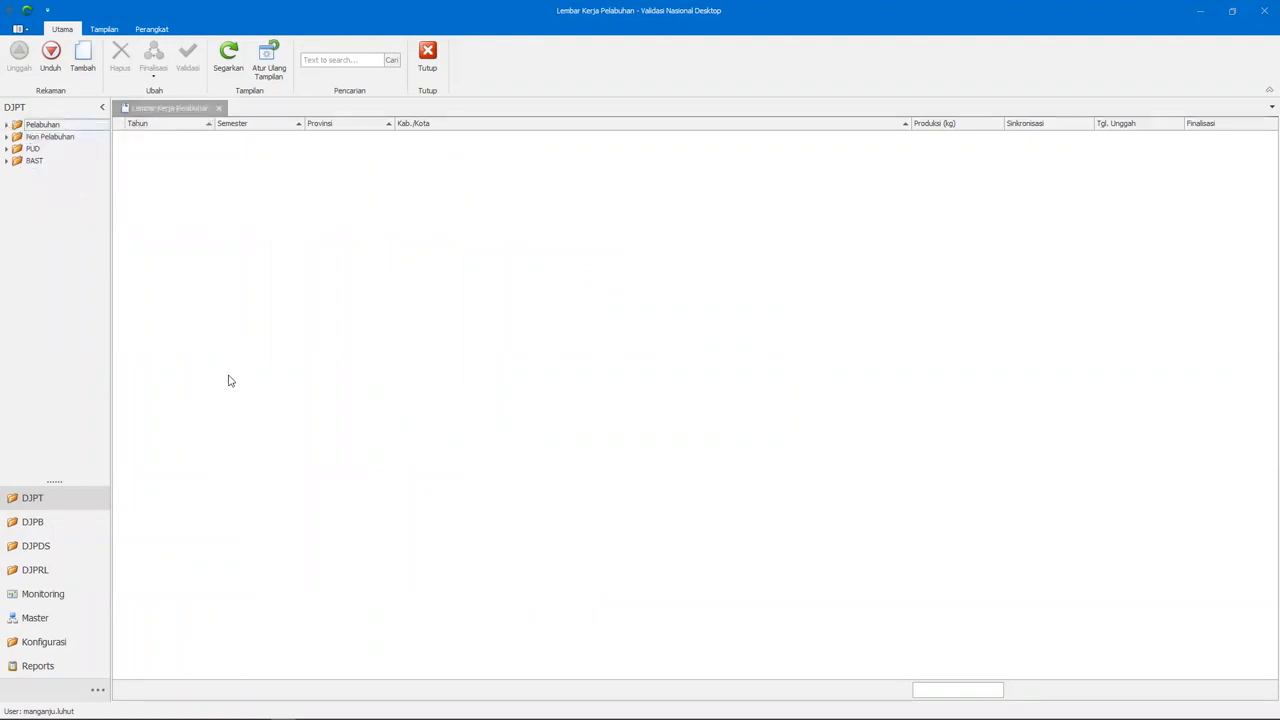
pyautogui.click(30, 530)
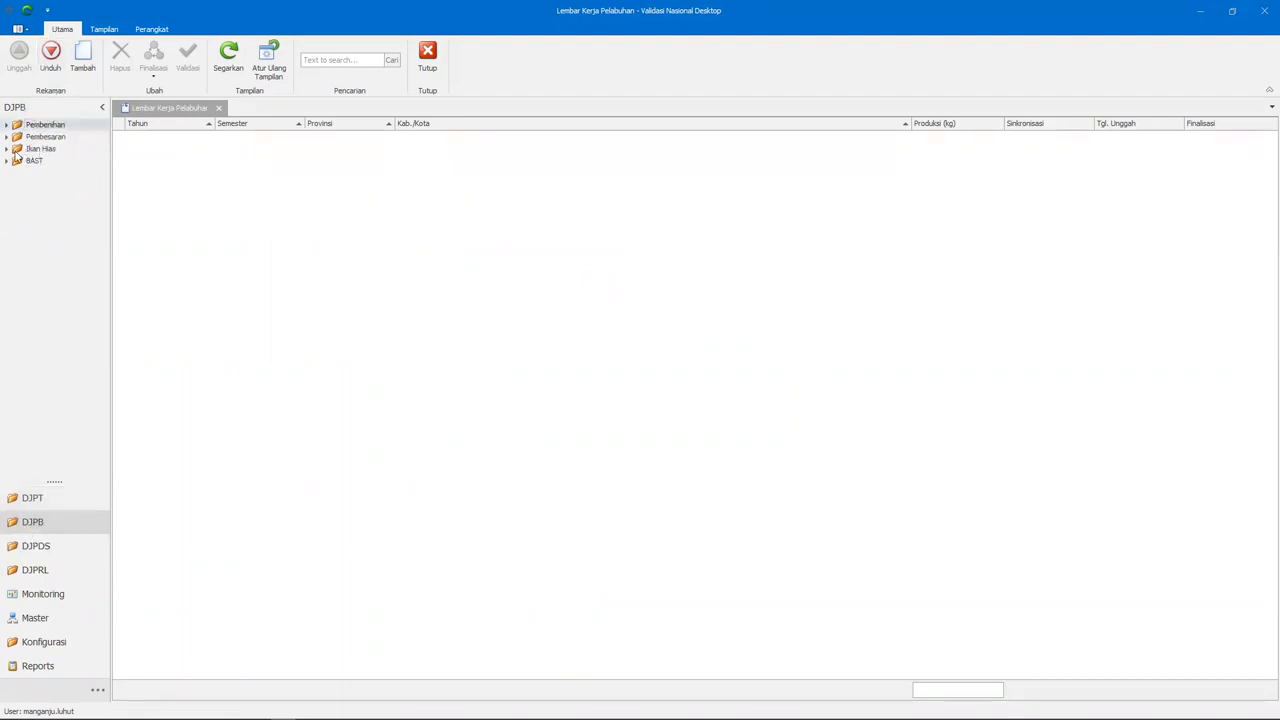
pyautogui.click(43, 152)
pyautogui.doubleClick(43, 152)
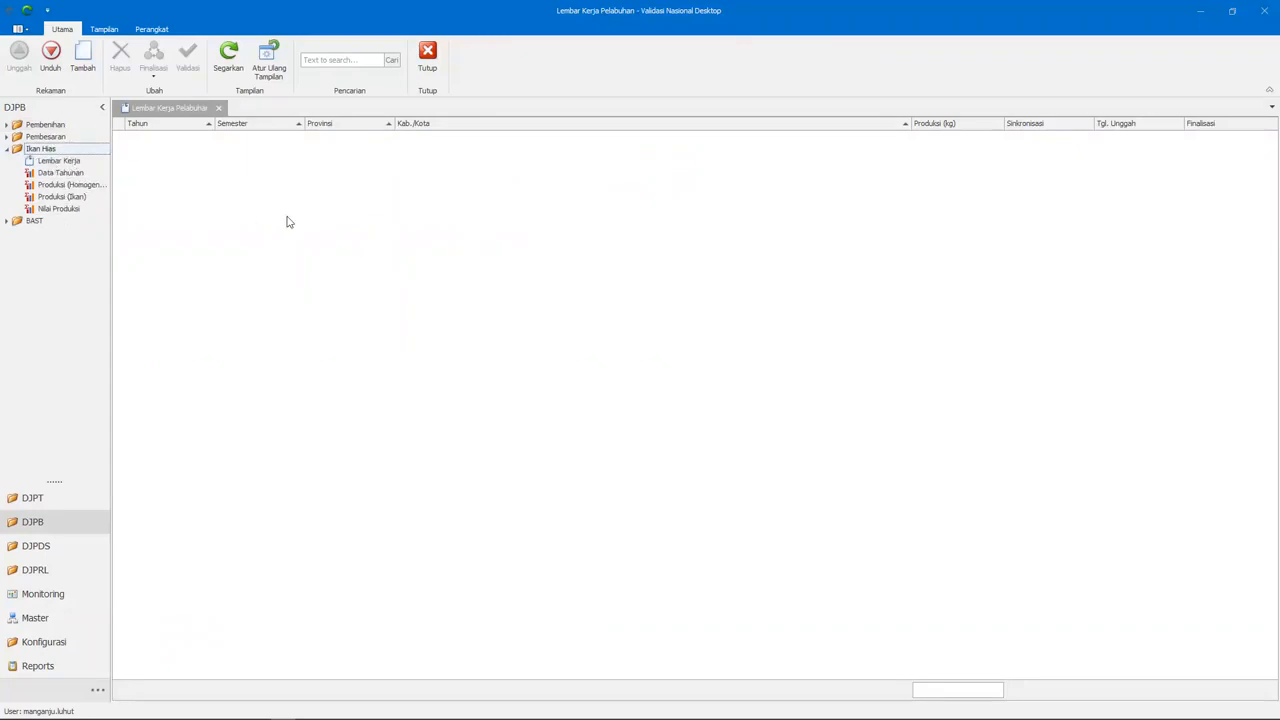
# Step: Refresh the current worksheet list and run the application update check, accepting the save-your-work prompt
pyautogui.click(229, 62)
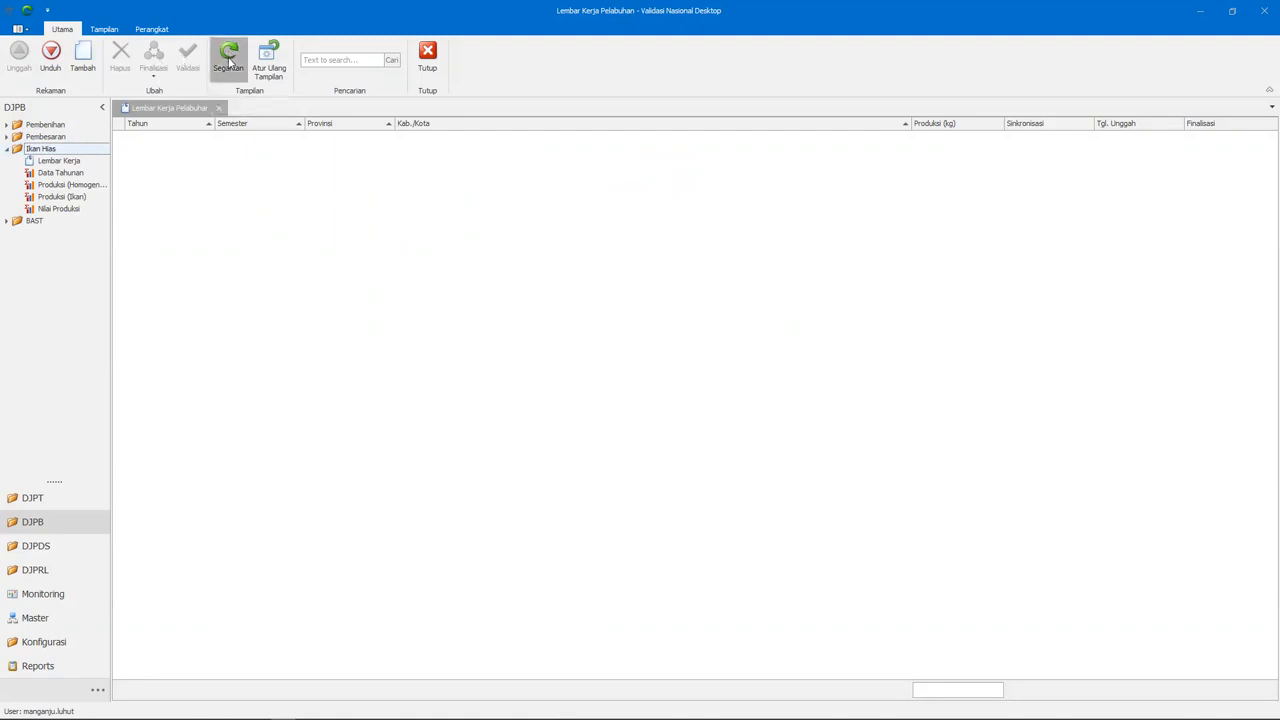
pyautogui.click(151, 29)
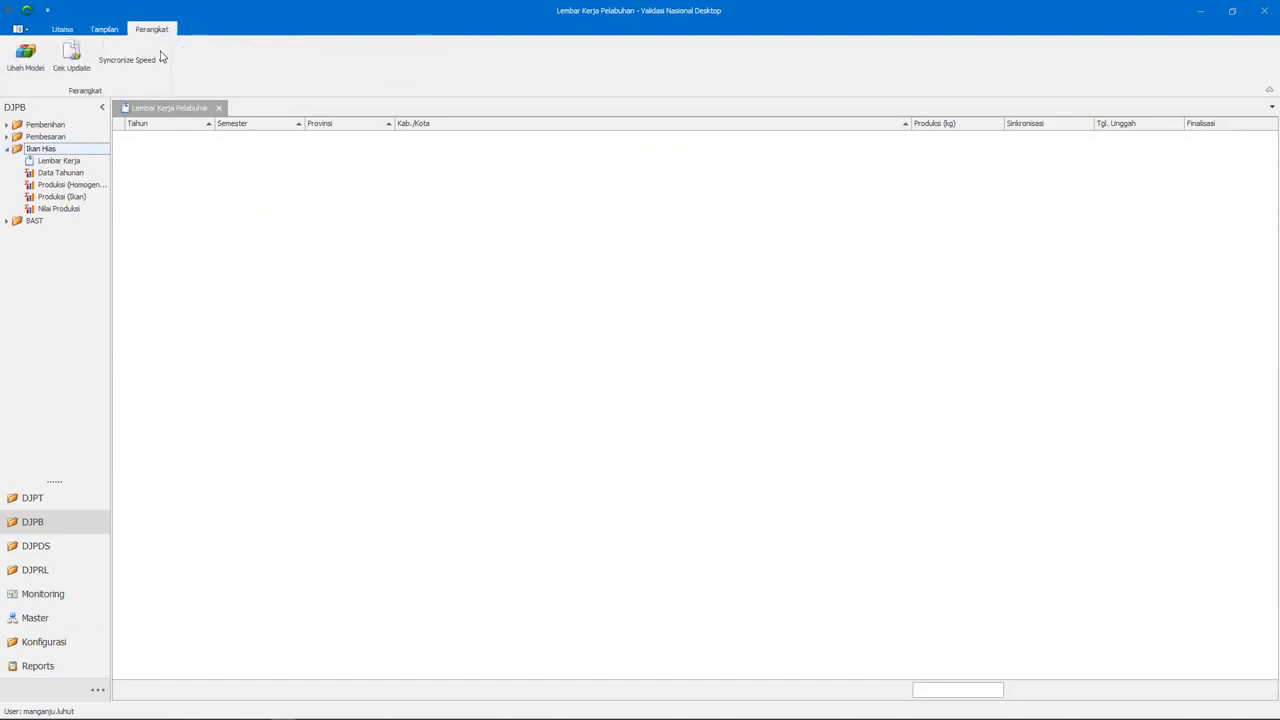
pyautogui.click(72, 62)
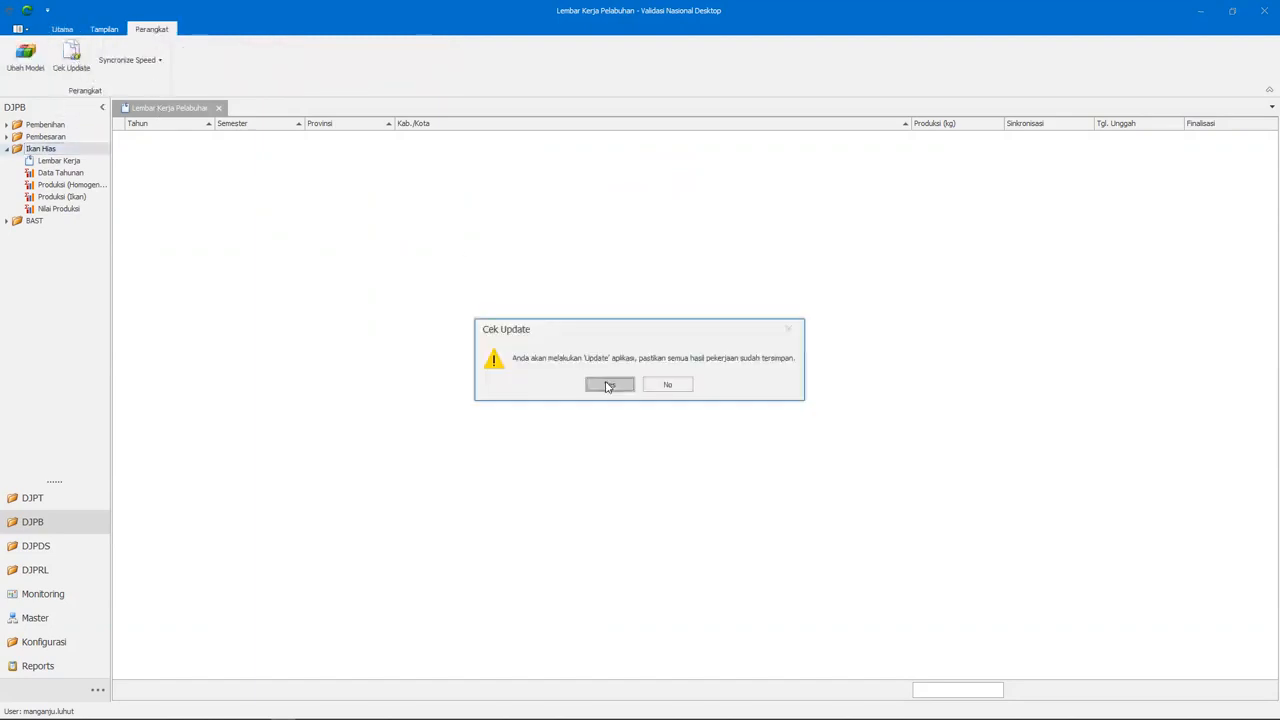
pyautogui.click(608, 385)
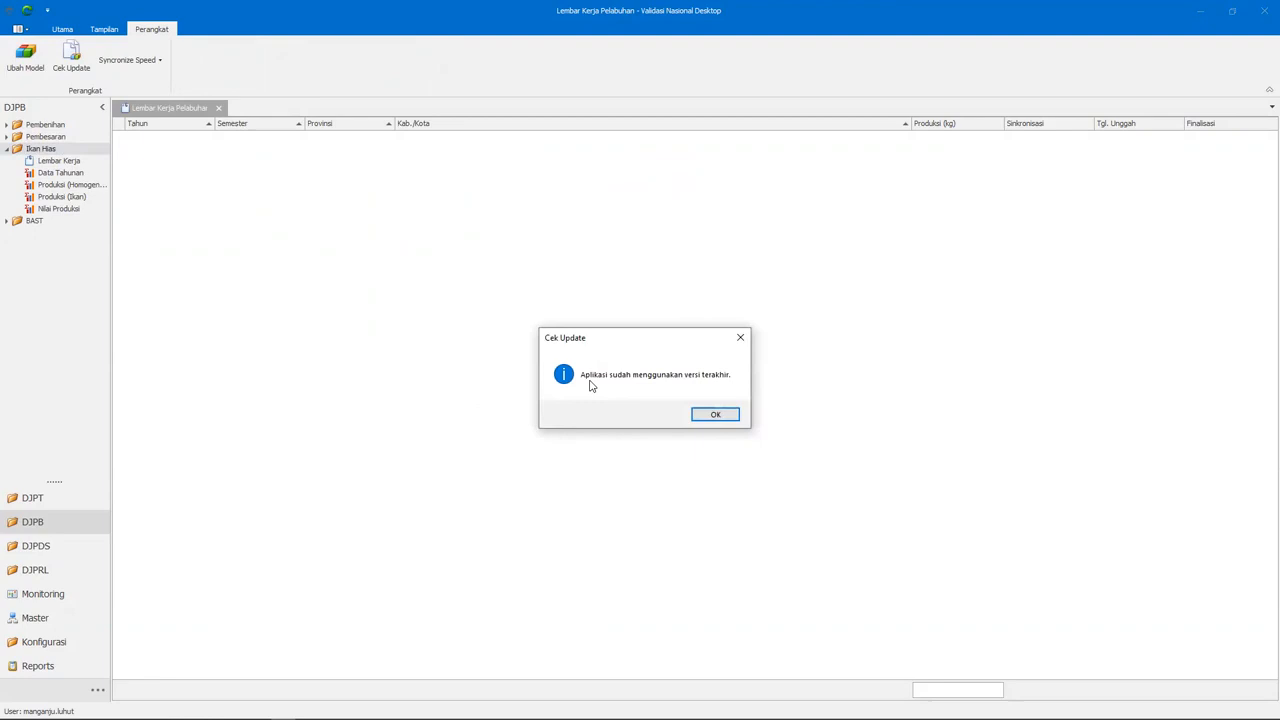
# Step: Close the update check message and review the available Syncronize Speed levels without changing the setting
pyautogui.click(718, 415)
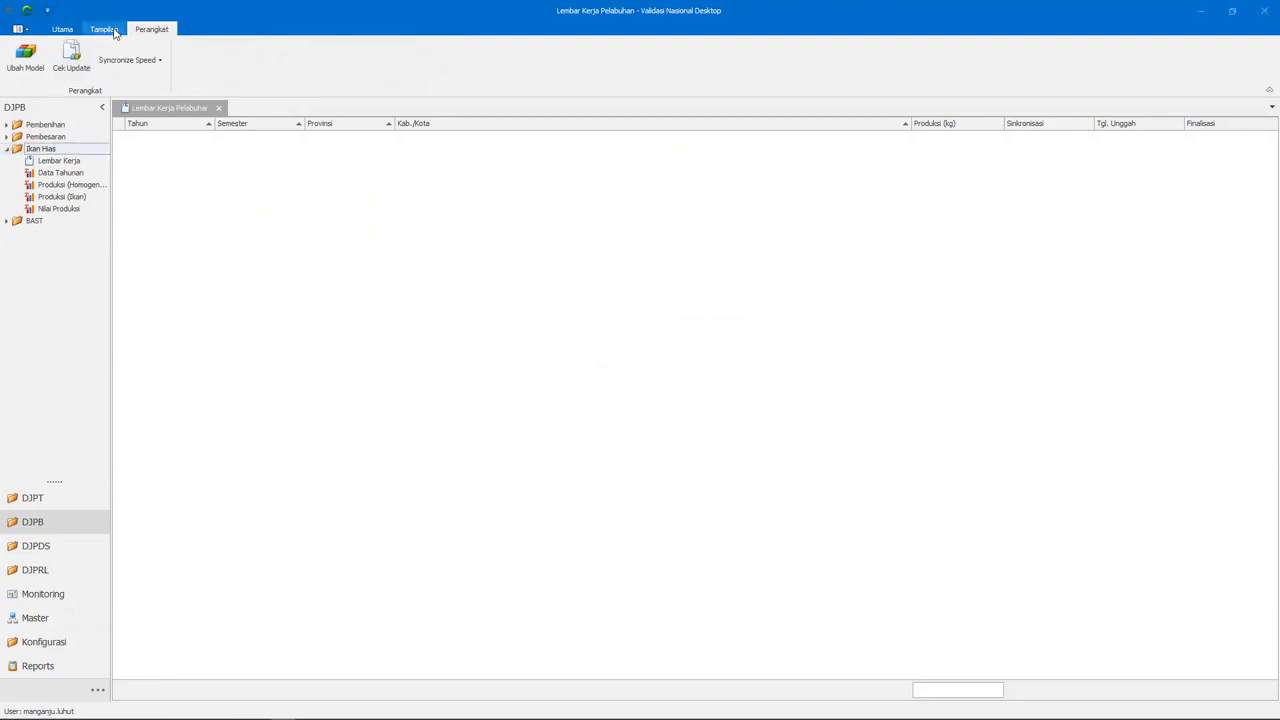
pyautogui.click(159, 61)
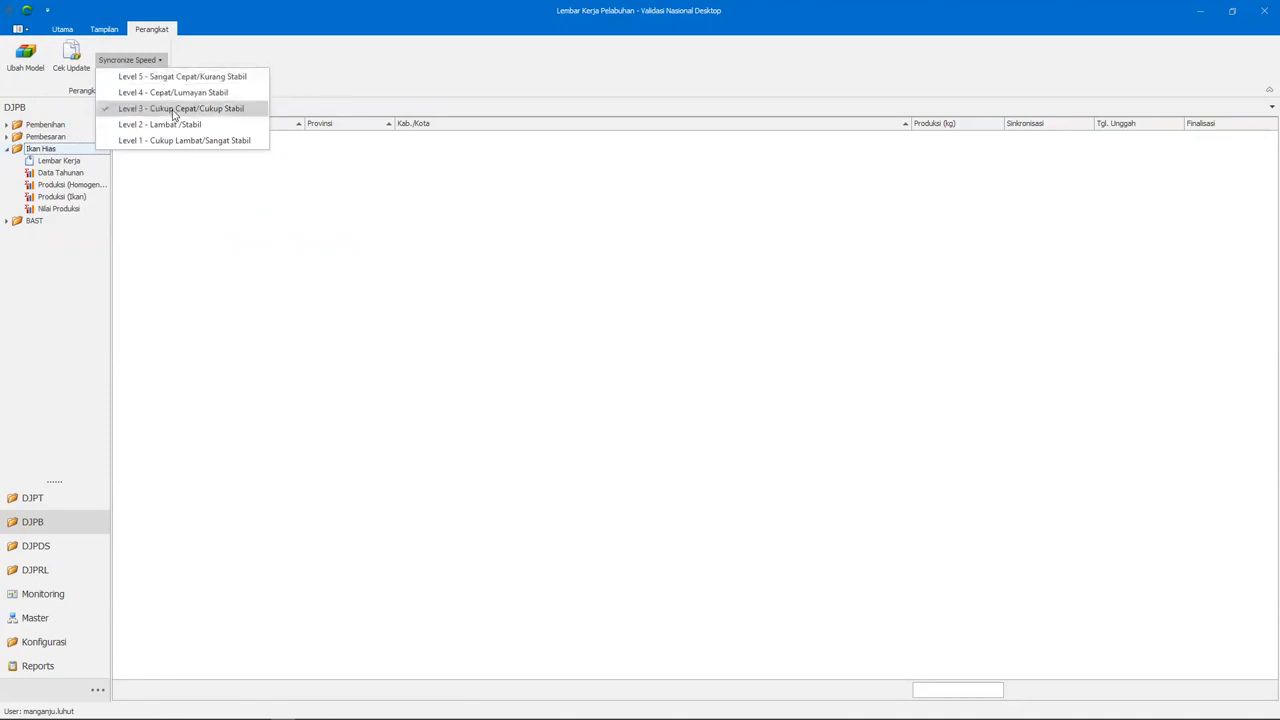
pyautogui.click(325, 222)
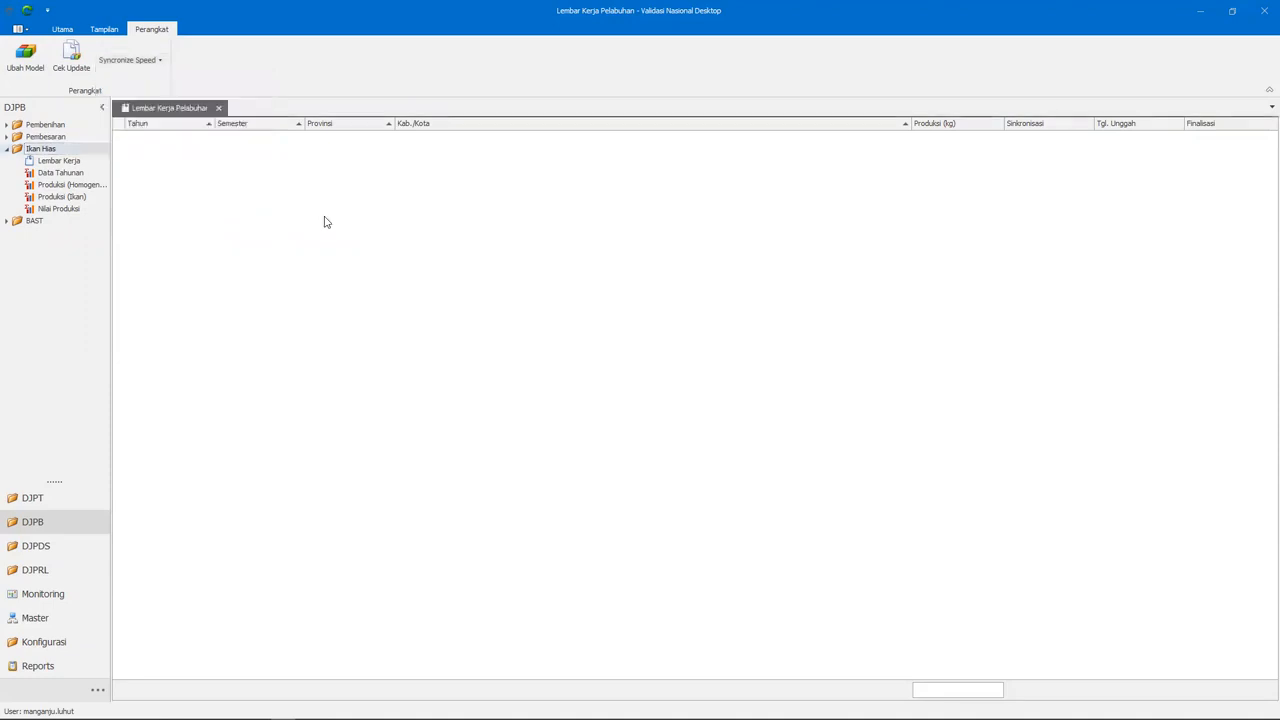
# Step: Open the Ikan Hias worksheet list (Lembar Kerja) in the DJPB section and show the main record commands
pyautogui.click(78, 159)
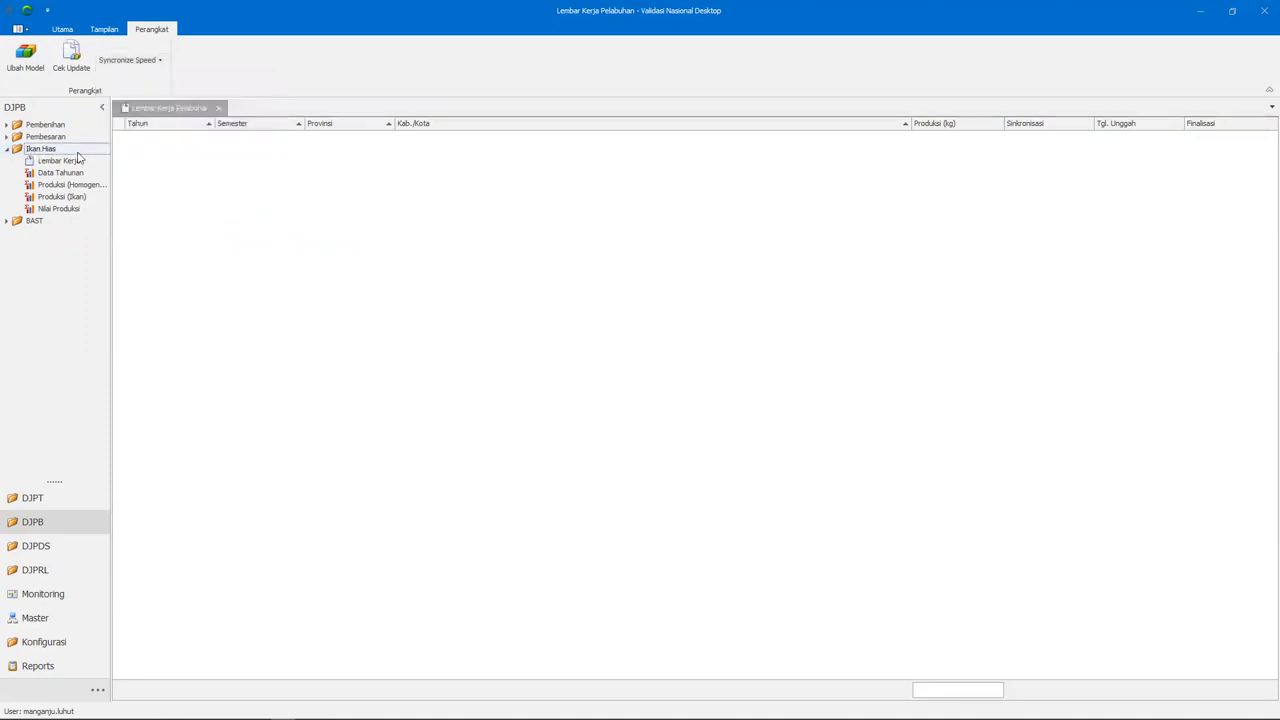
pyautogui.click(66, 162)
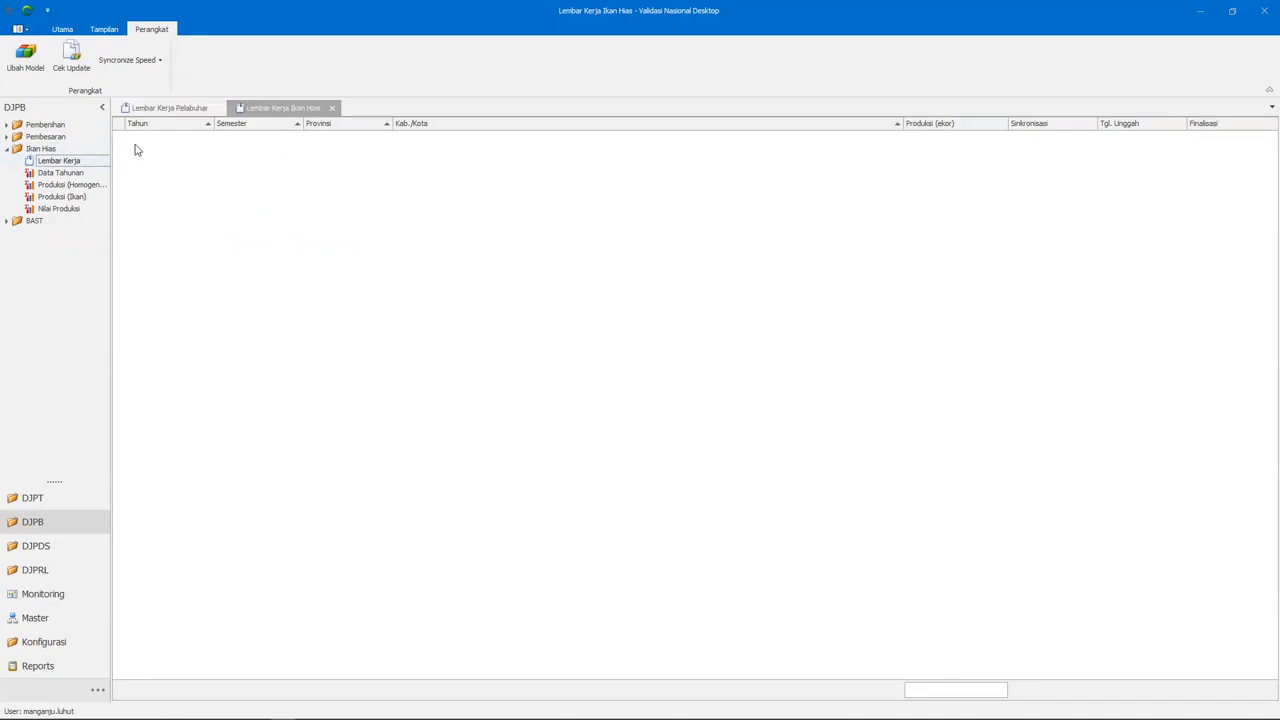
pyautogui.click(68, 32)
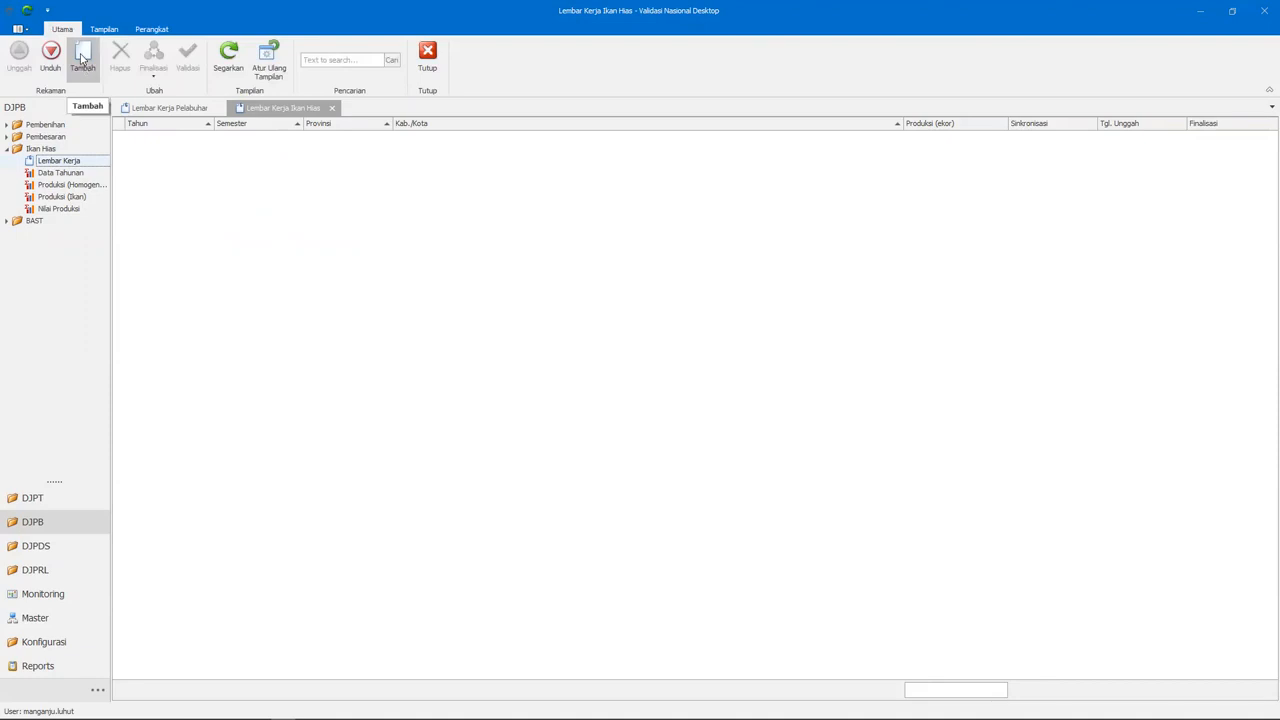
# Step: Add an Ikan Hias worksheet for province DKI JAKARTA, KOTA ADM. JAKARTA UTARA, year 2021, Semester 2
pyautogui.click(83, 60)
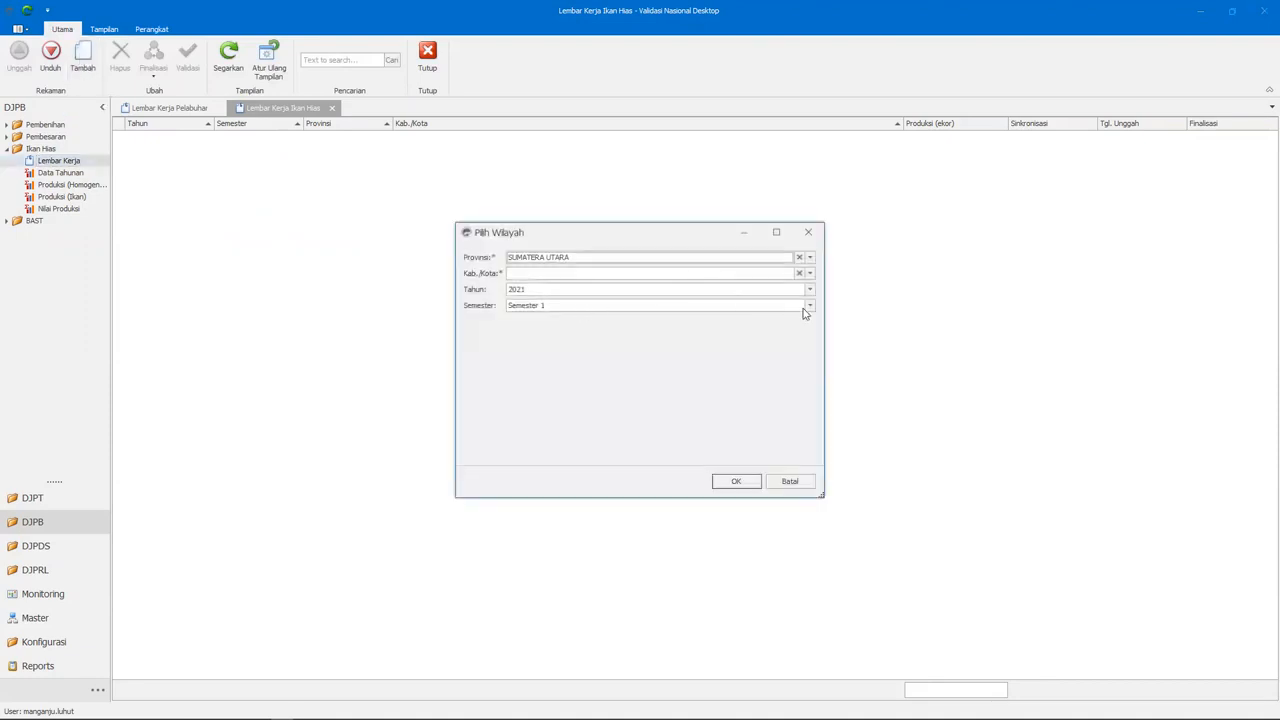
pyautogui.click(810, 309)
pyautogui.click(691, 331)
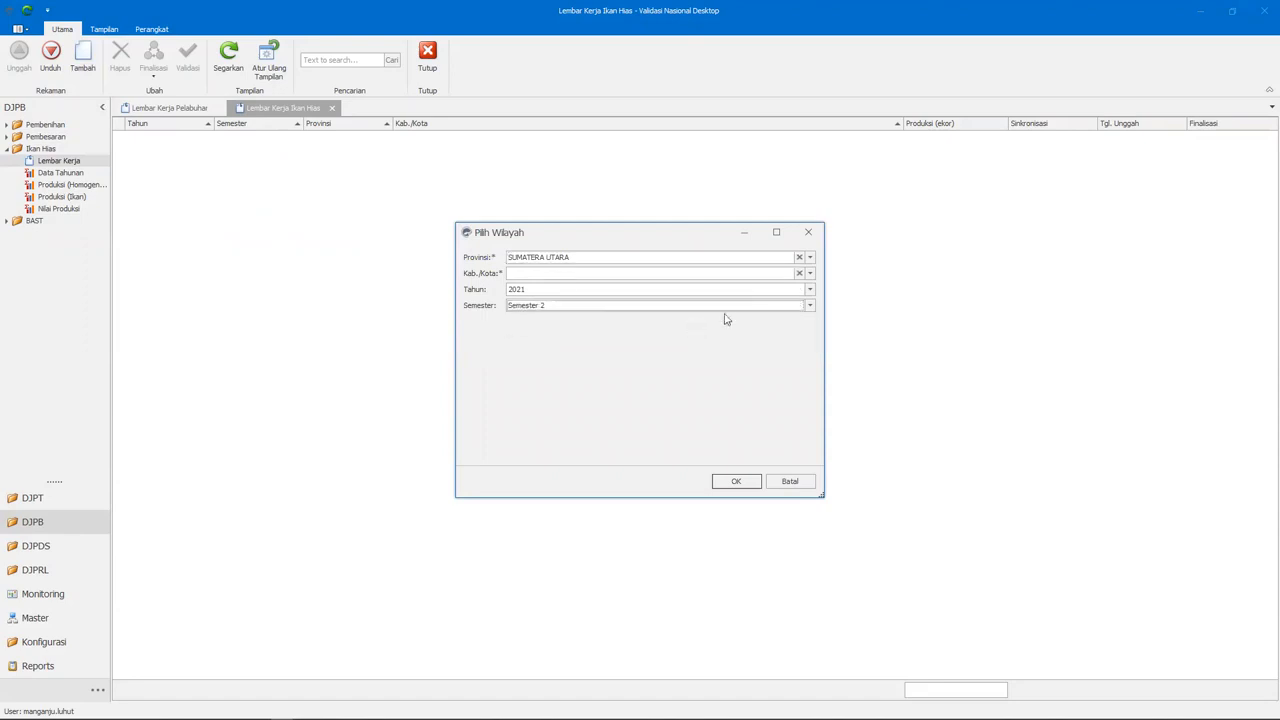
pyautogui.click(810, 257)
pyautogui.scroll(-1, 645, 385)
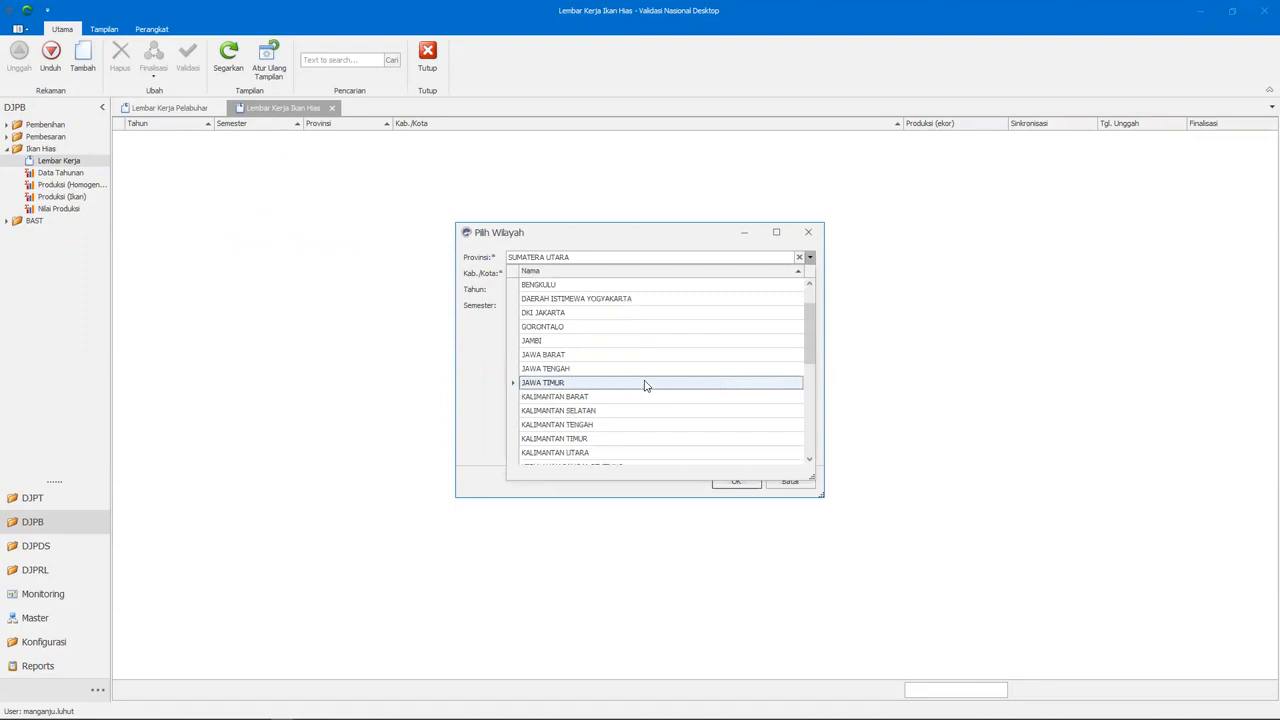
pyautogui.scroll(-4, 645, 385)
pyautogui.scroll(1, 642, 382)
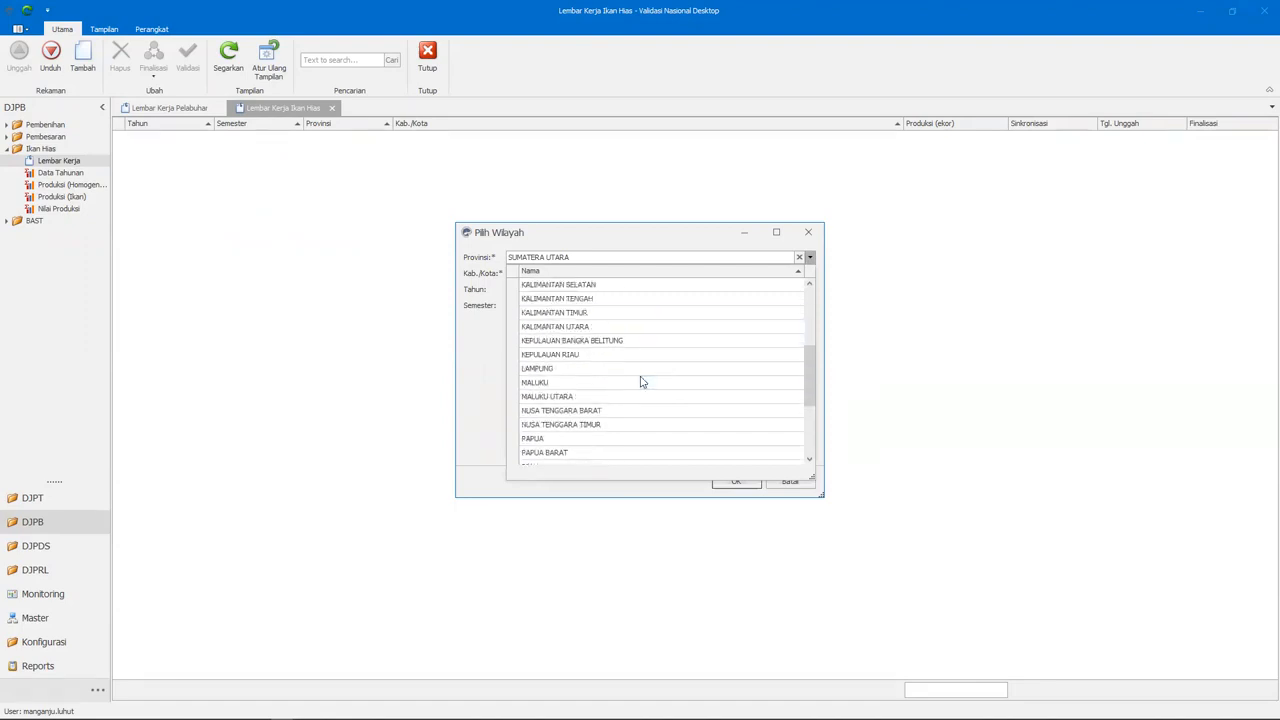
pyautogui.scroll(3, 640, 365)
pyautogui.click(676, 311)
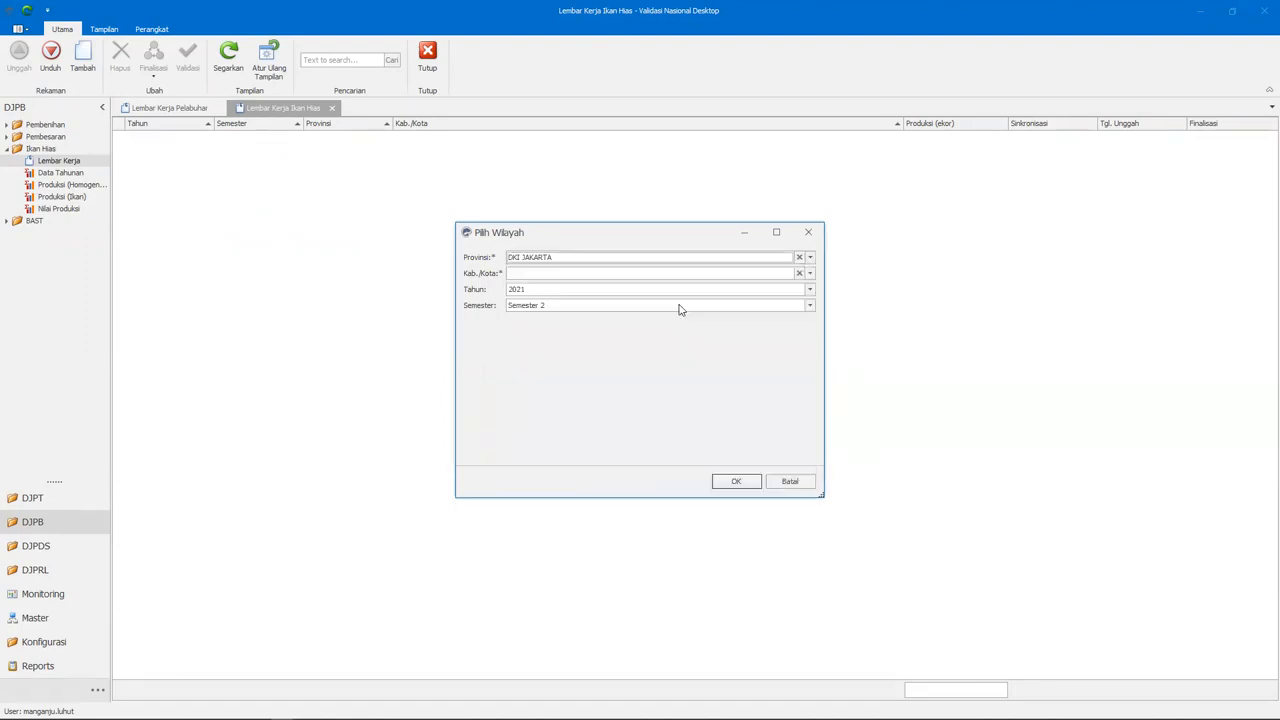
pyautogui.click(810, 273)
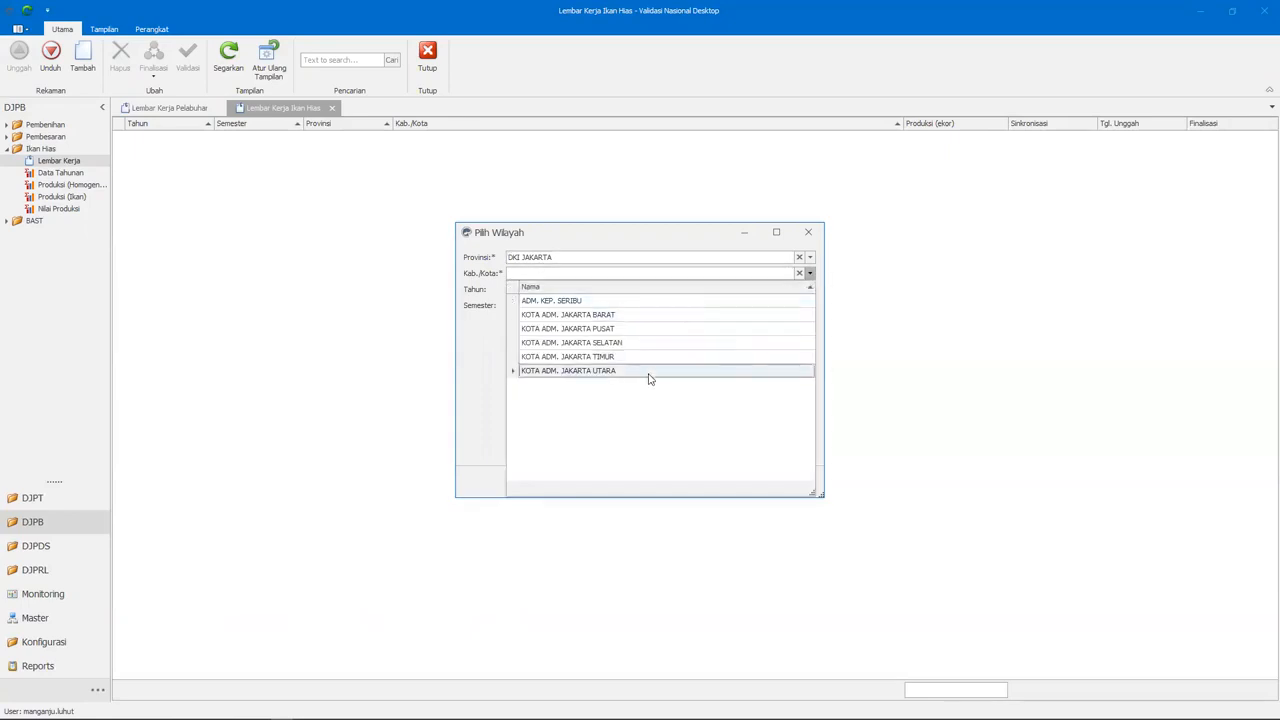
pyautogui.click(649, 373)
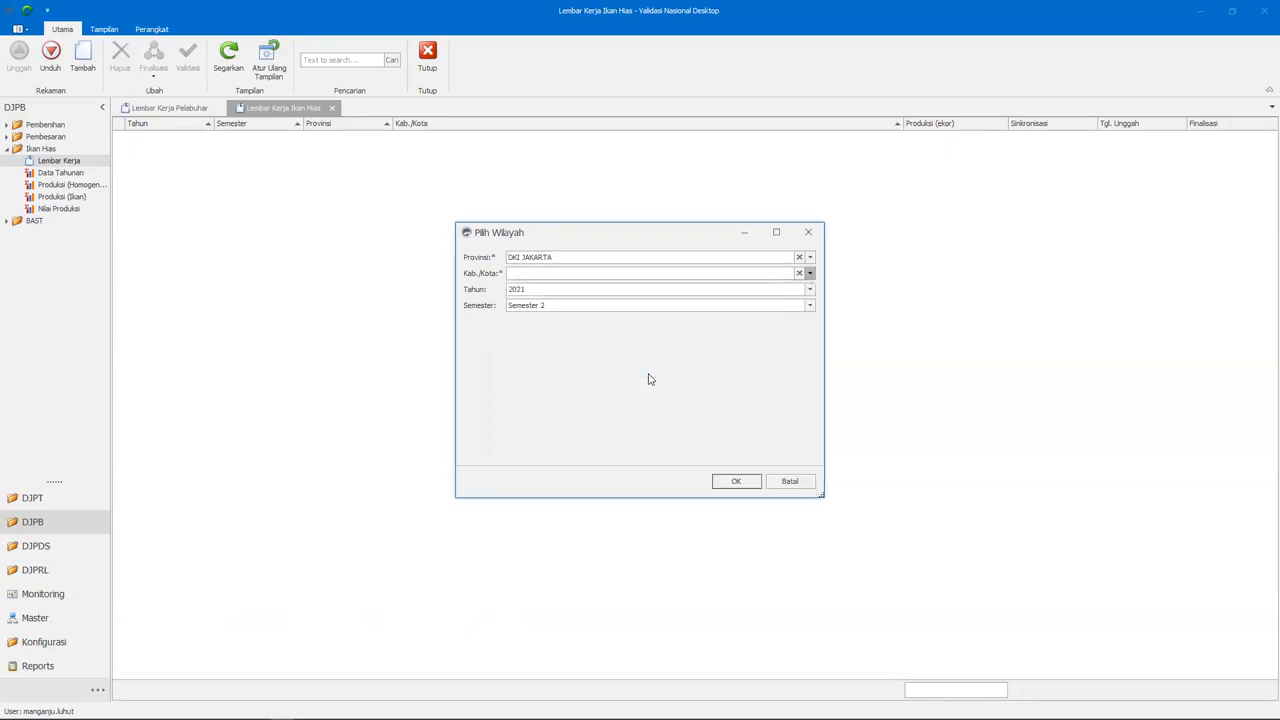
pyautogui.click(738, 482)
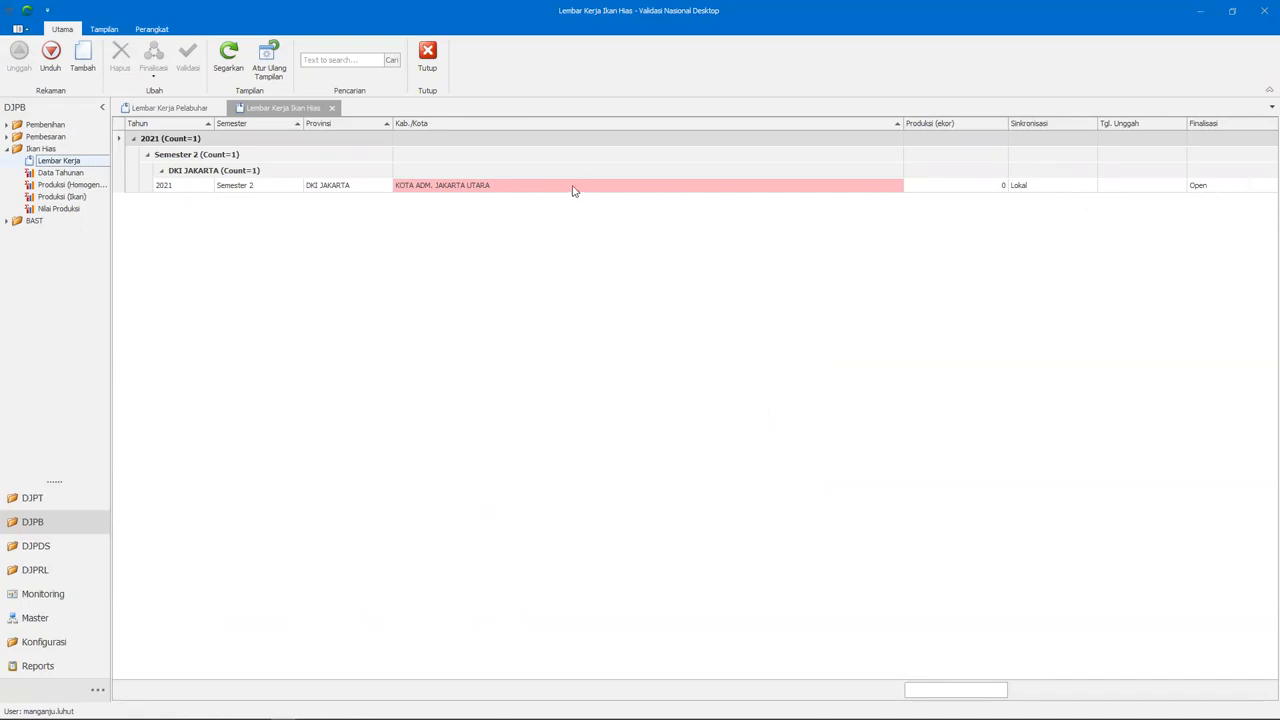
# Step: Open the KOTA ADM. JAKARTA UTARA worksheet record and show its Konfigurasi section
pyautogui.click(480, 189)
pyautogui.doubleClick(479, 188)
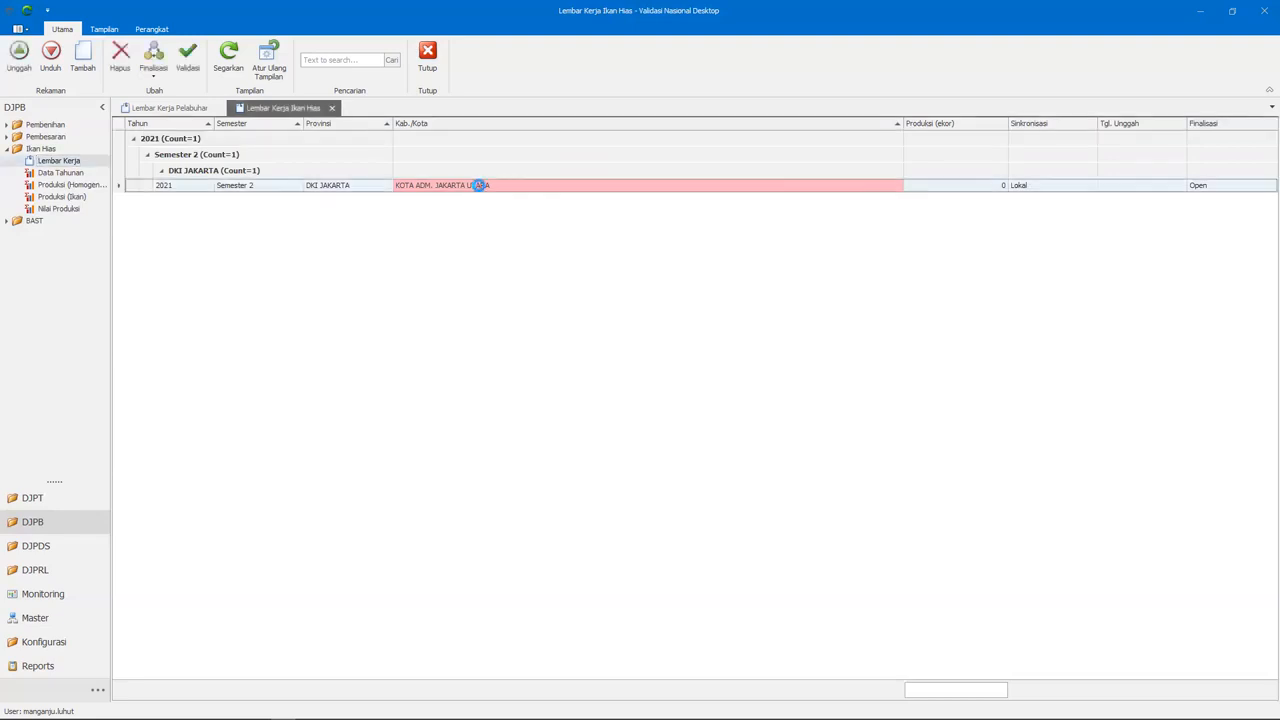
pyautogui.click(360, 395)
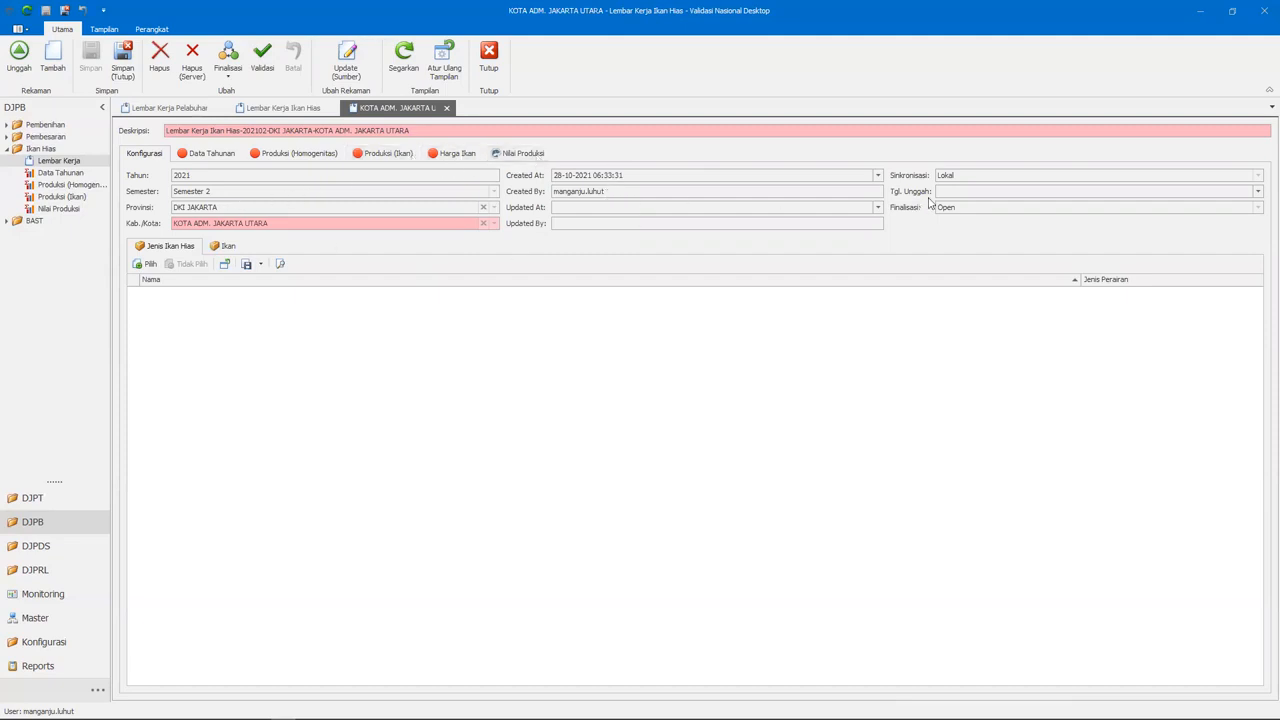
pyautogui.click(145, 158)
# Step: Add Ikan Hias Air Laut to the worksheet's Jenis Ikan Hias configuration
pyautogui.click(167, 246)
pyautogui.click(143, 265)
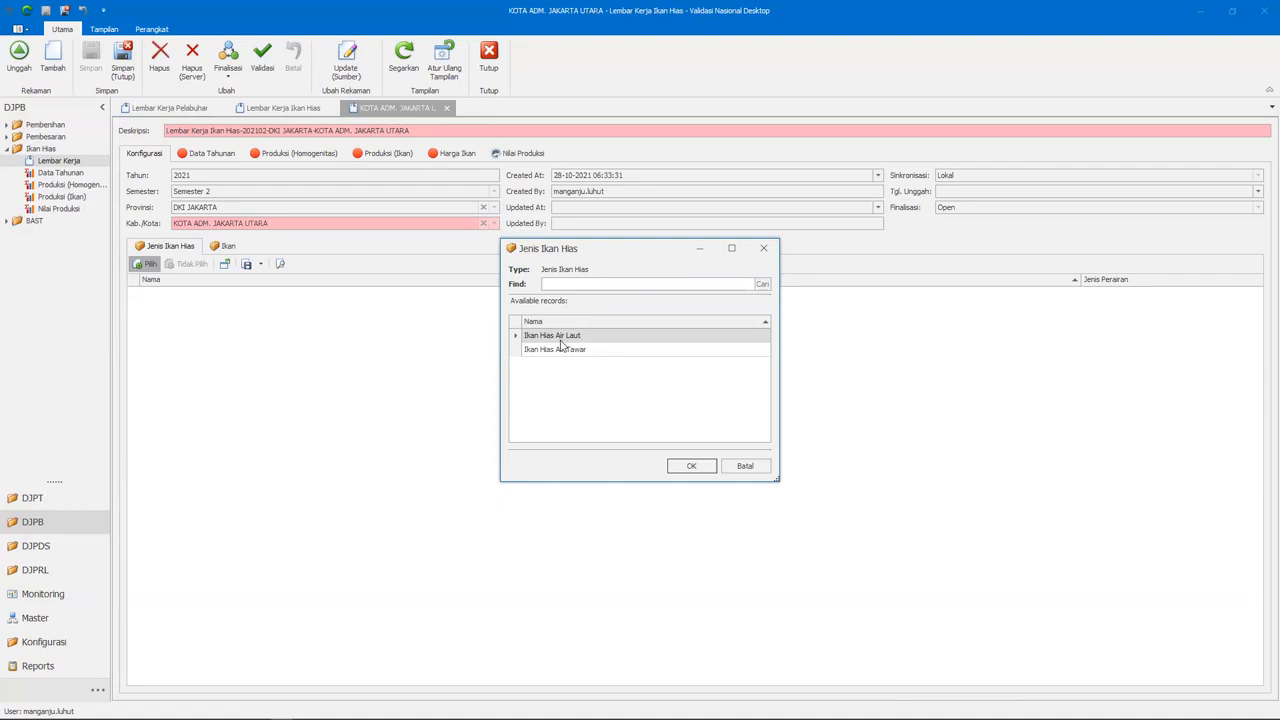
pyautogui.click(569, 340)
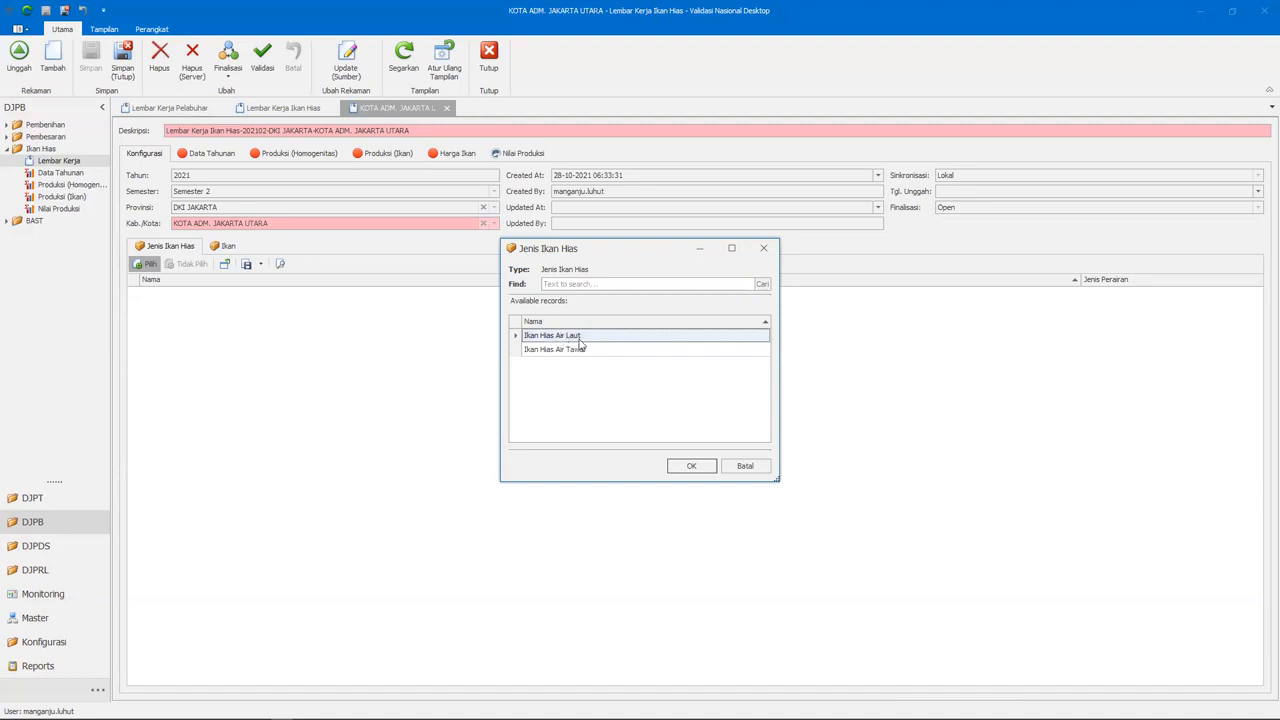
pyautogui.doubleClick(583, 340)
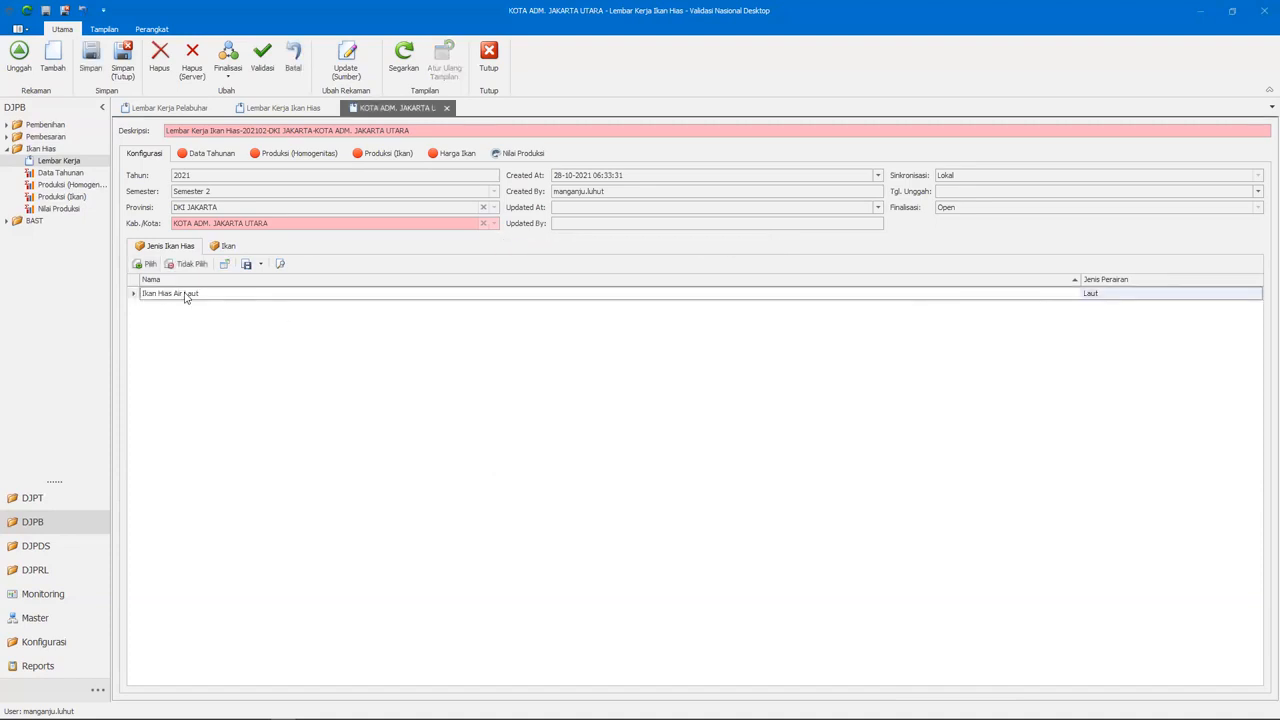
# Step: Add Ikan Hias Air Tawar to the worksheet's Jenis Ikan Hias configuration
pyautogui.click(145, 264)
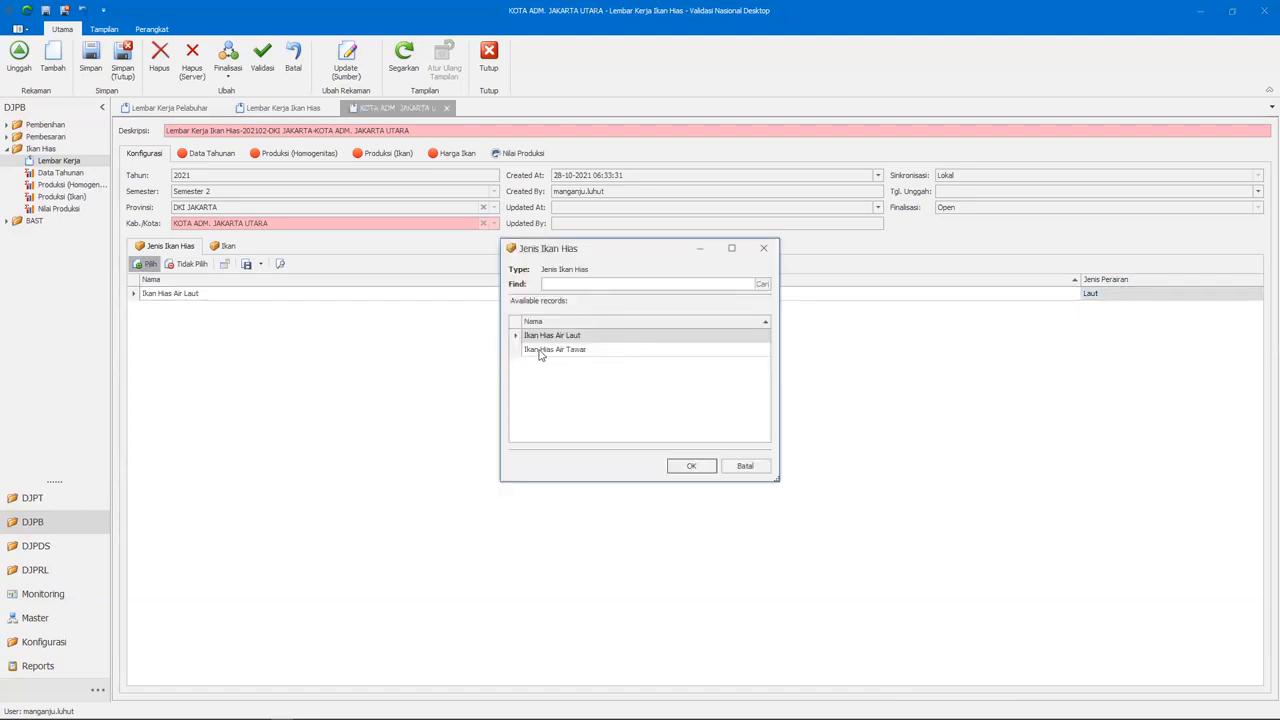
pyautogui.click(540, 350)
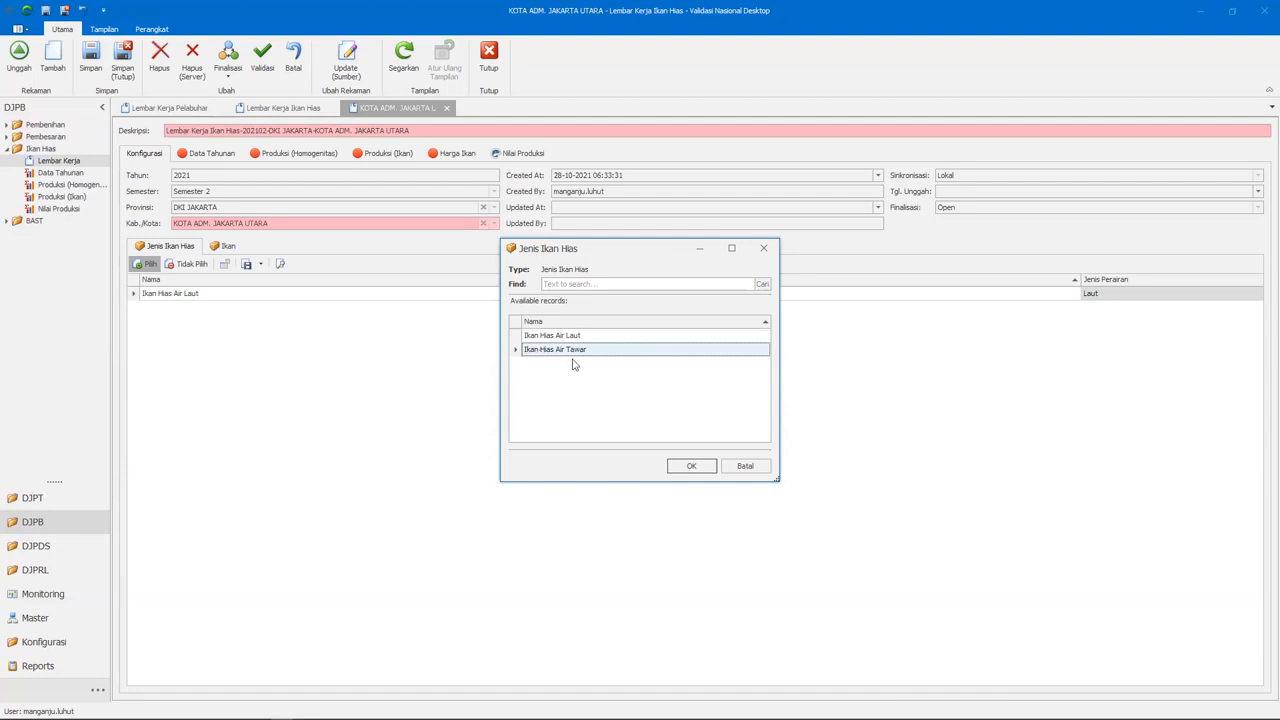
pyautogui.doubleClick(580, 357)
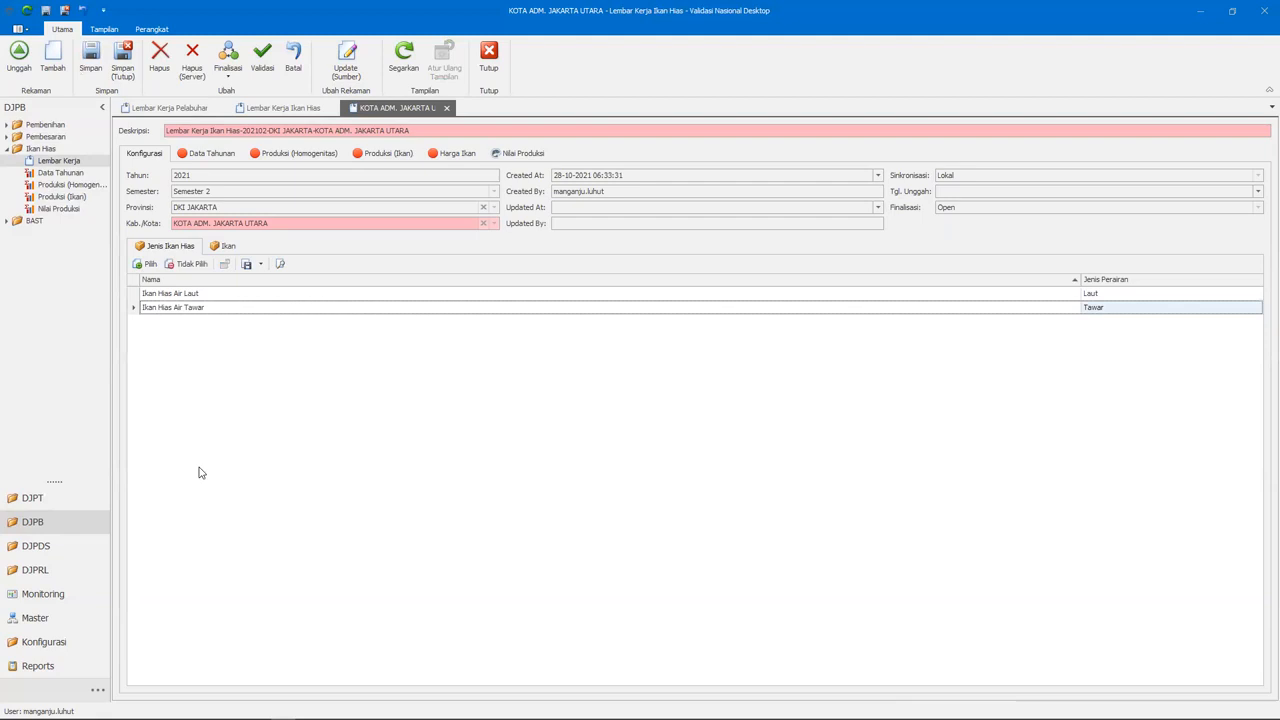
# Step: Unlink Ikan Hias Air Laut from the worksheet's Jenis Ikan Hias list and accept the confirmation
pyautogui.click(176, 294)
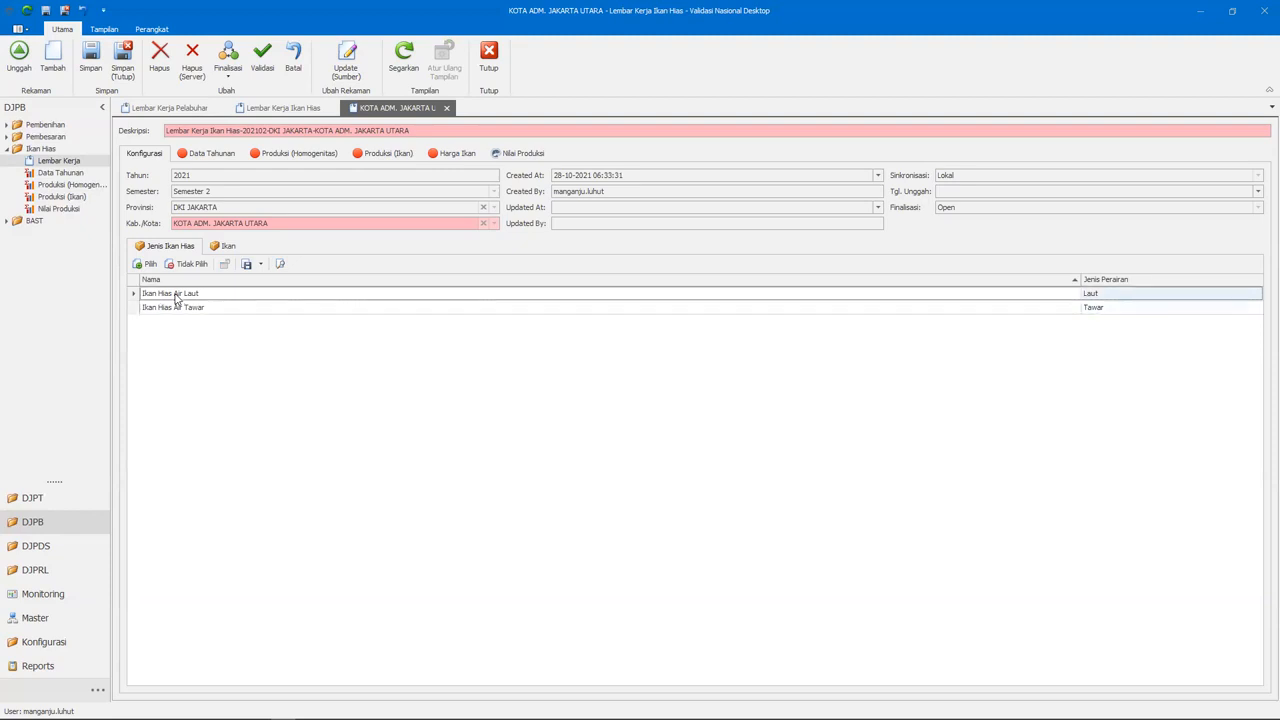
pyautogui.rightClick(176, 298)
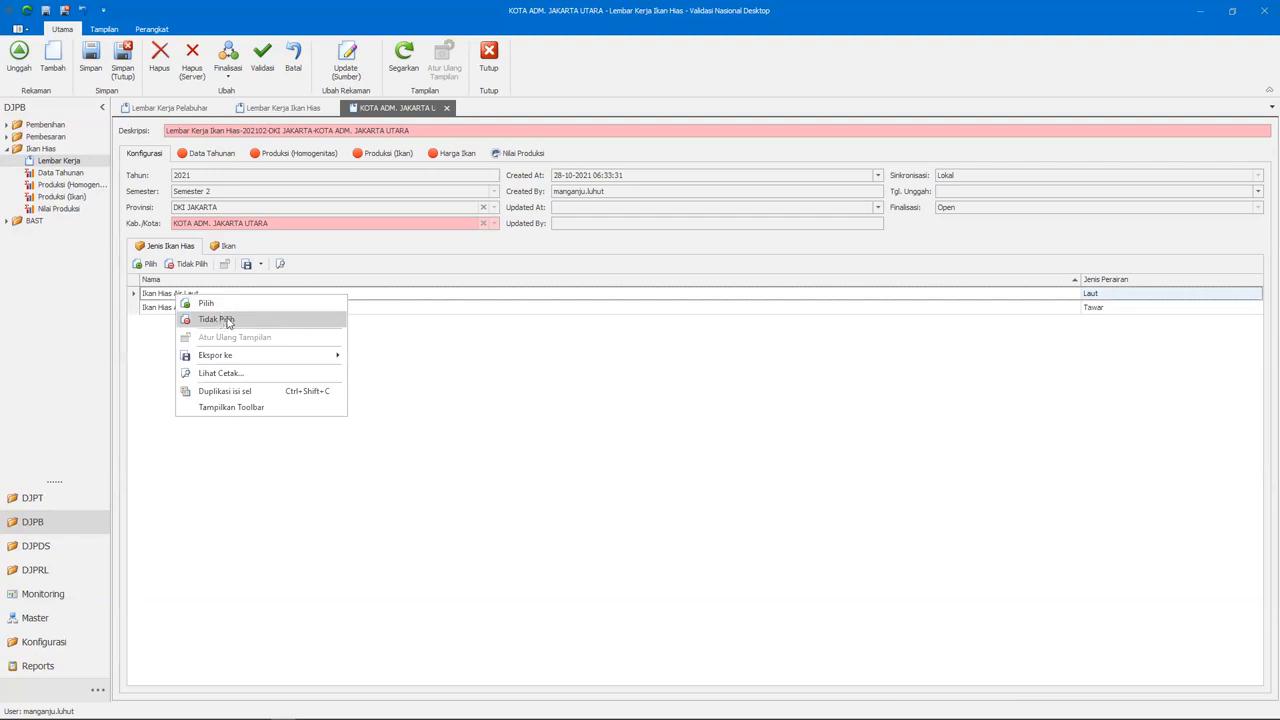
pyautogui.click(262, 320)
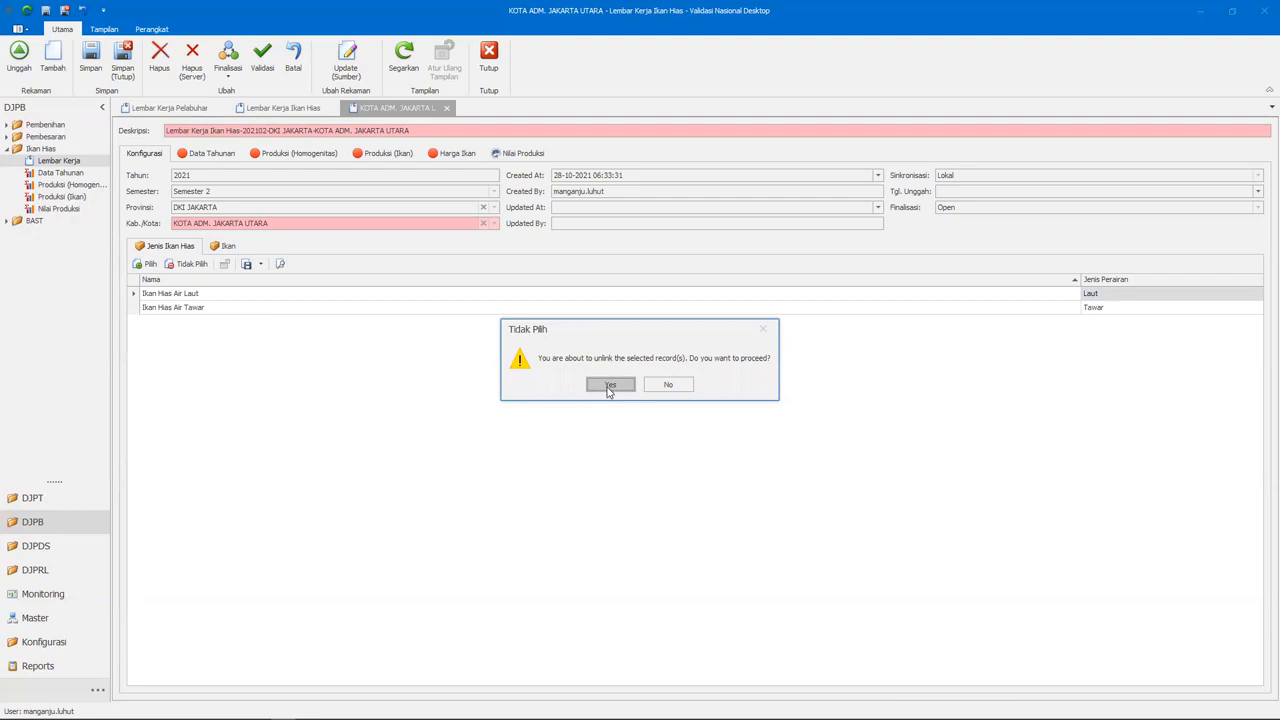
pyautogui.click(610, 385)
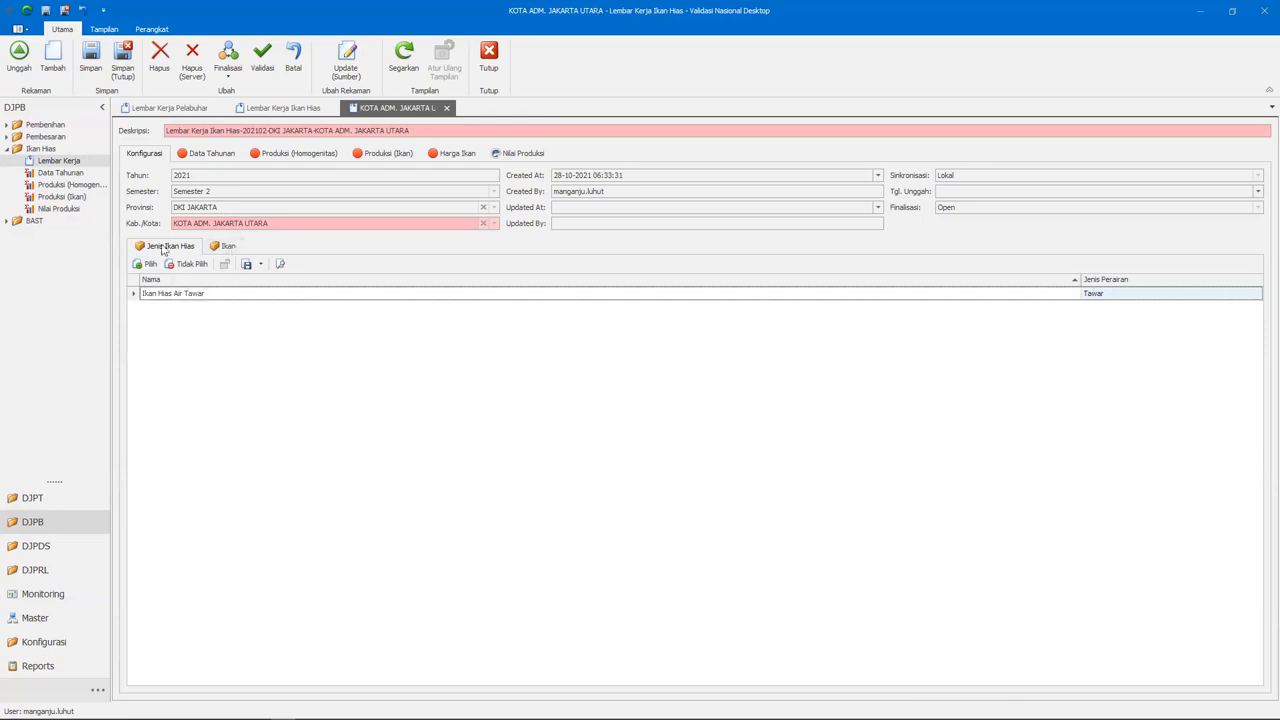
# Step: In the worksheet's Ikan configuration, search the fish records for "cupang" and add Cupang Siamese Fighter (Betta splendens)
pyautogui.click(231, 251)
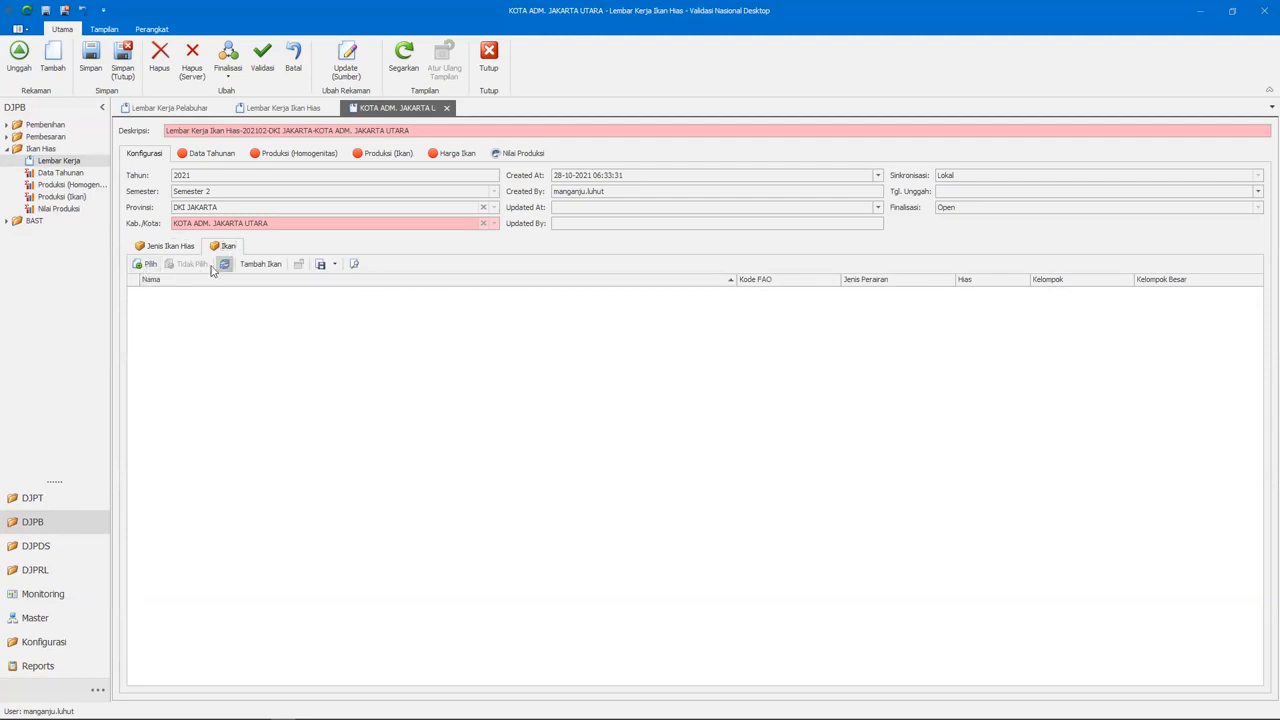
pyautogui.click(145, 264)
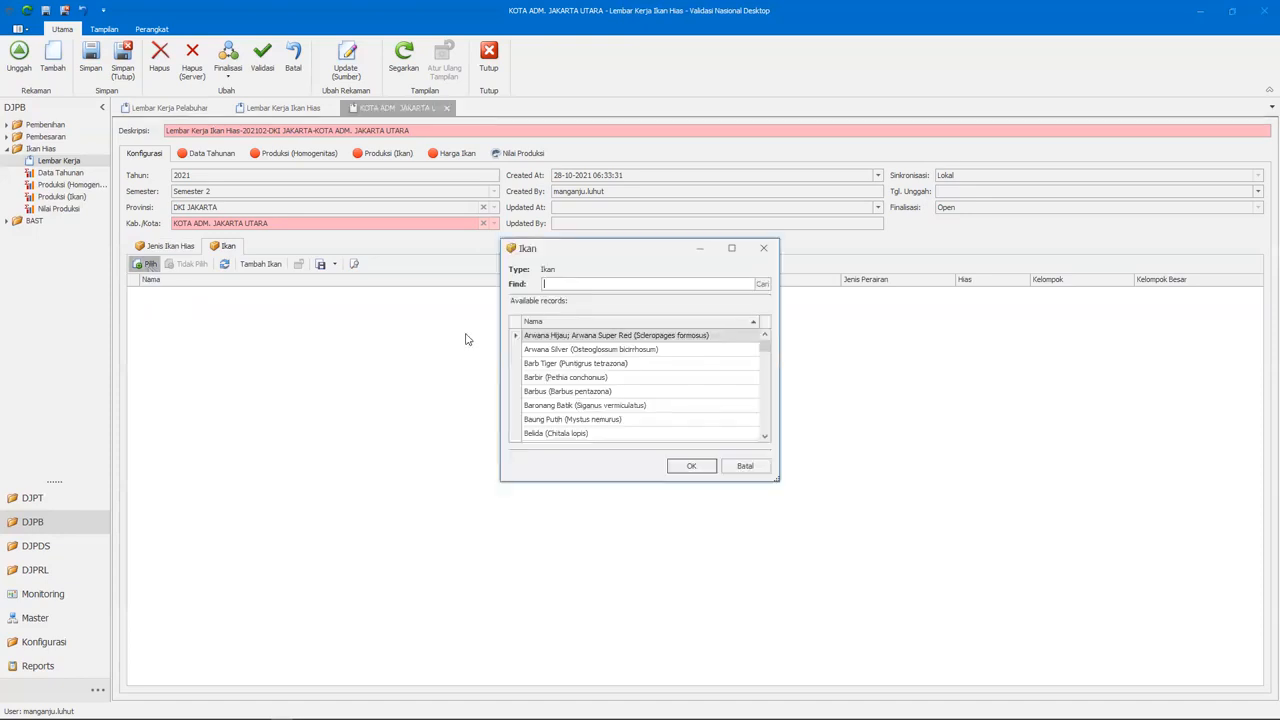
pyautogui.write('l')
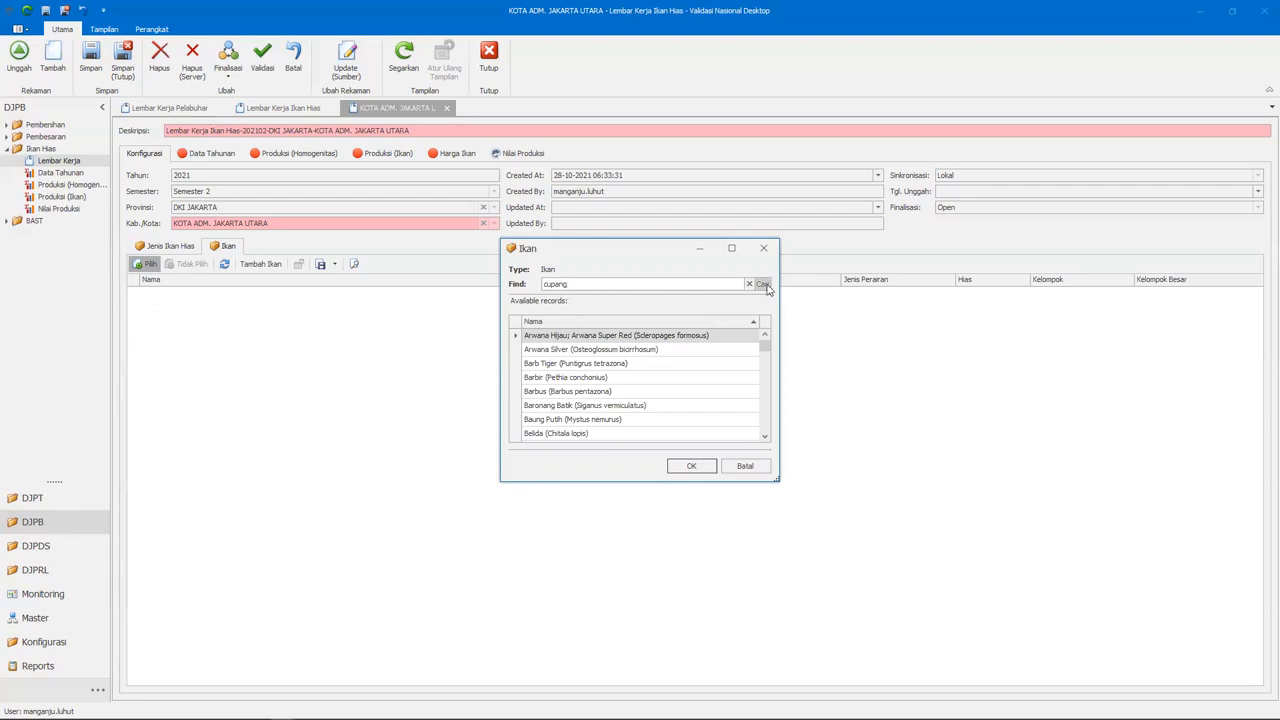
pyautogui.click(764, 285)
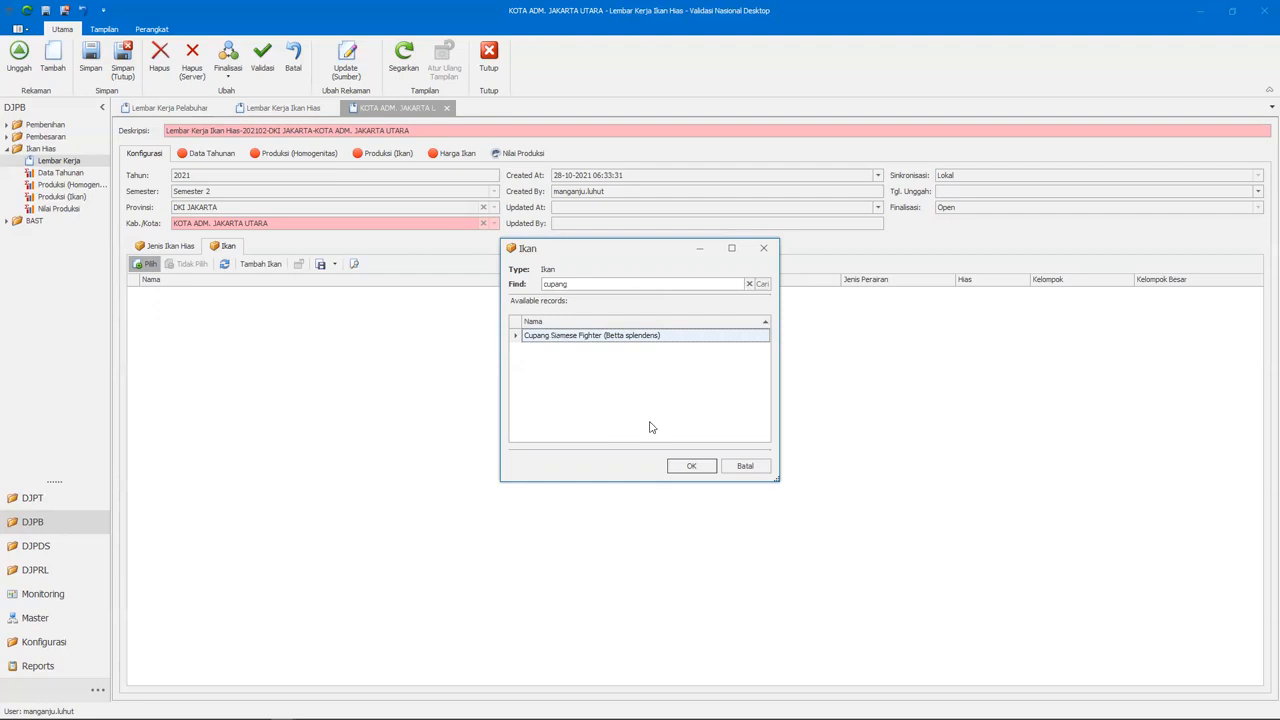
pyautogui.click(691, 466)
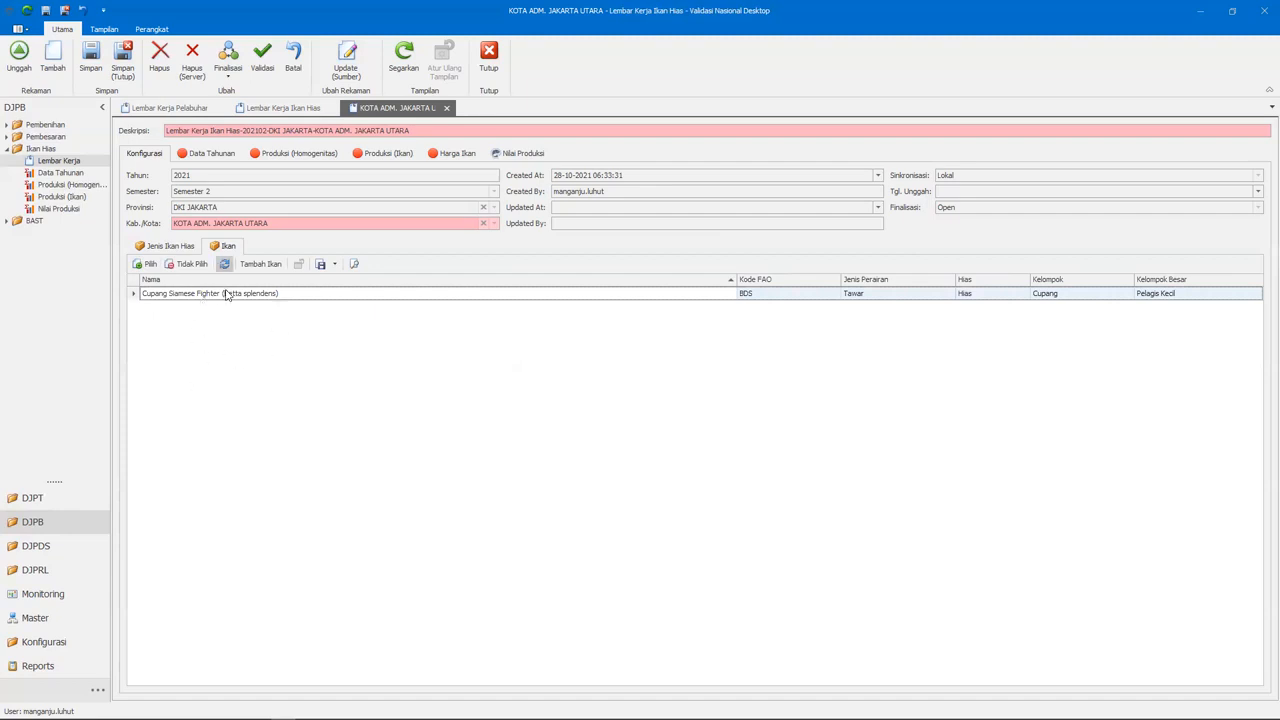
# Step: Search for "koi" and "gupi" and add Koi (Cyprinus carpio 2) and Gupi (Lebistes reticulatus) to the Ikan list
pyautogui.click(146, 264)
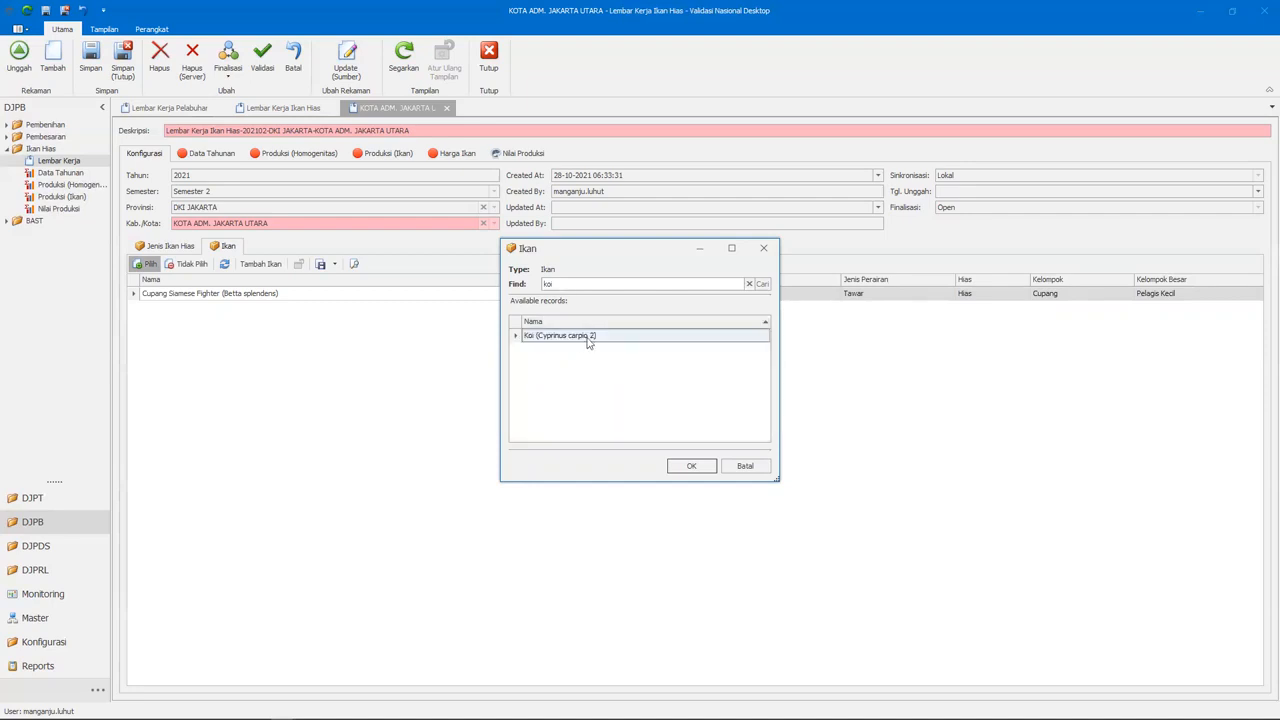
pyautogui.click(691, 466)
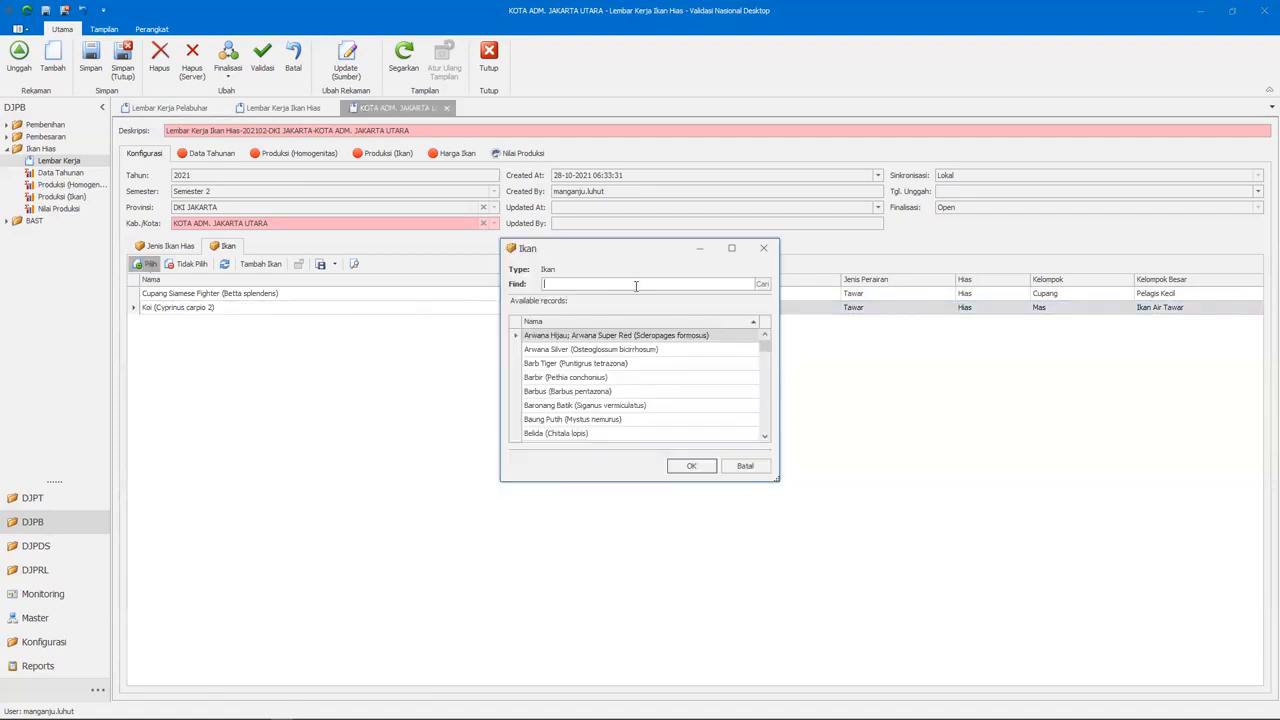
pyautogui.click(761, 284)
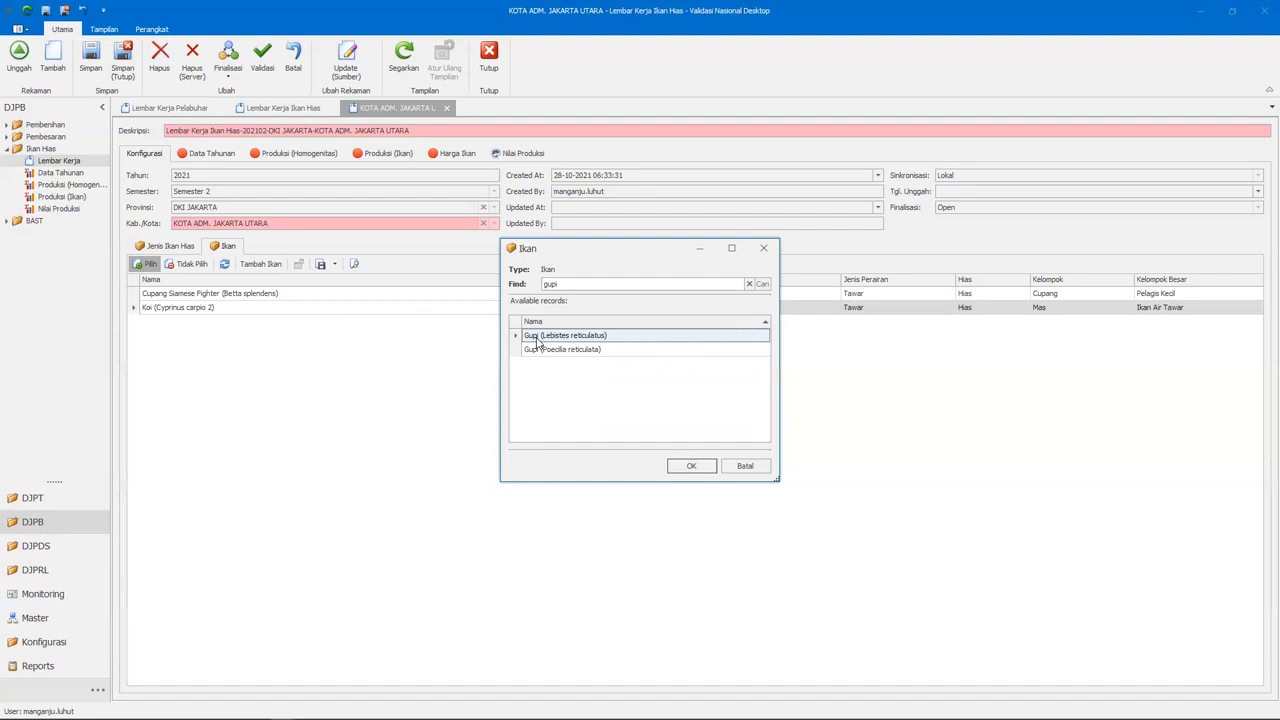
pyautogui.click(689, 464)
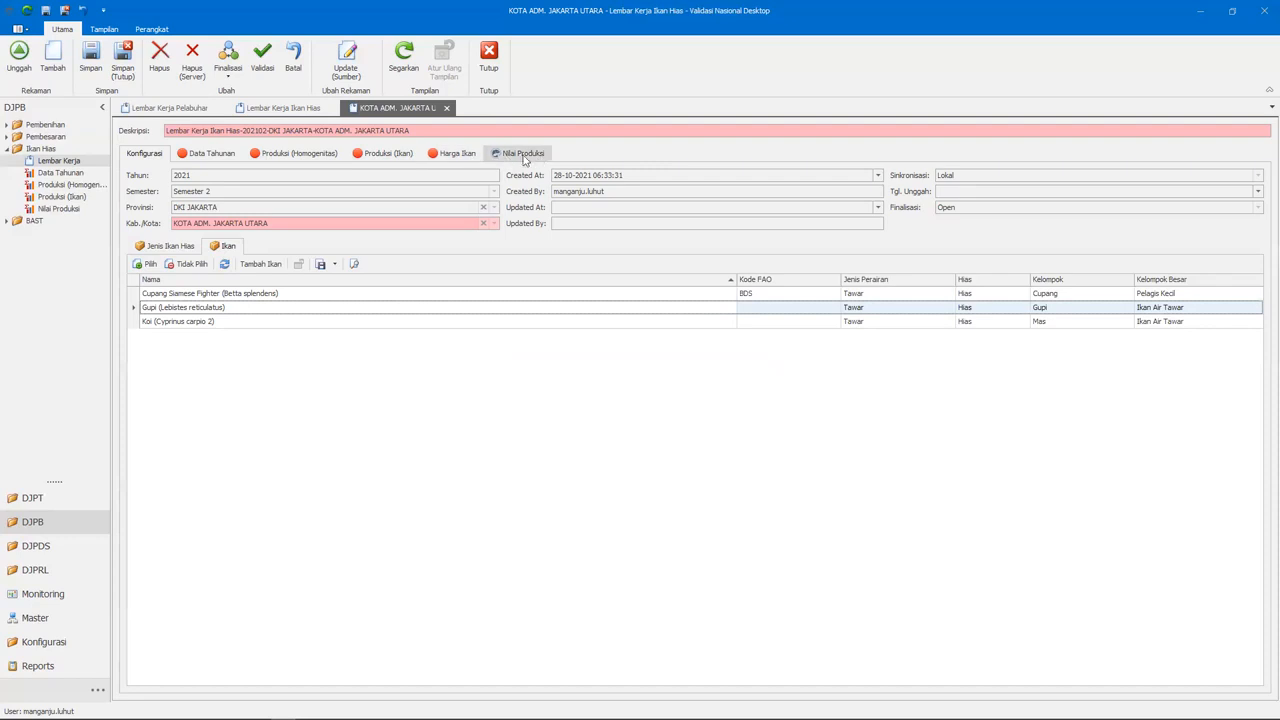
# Step: Update the worksheet's Data Tahunan records, saving the pending changes, and widen the Jenis Ikan Hias column to show full names
pyautogui.click(144, 156)
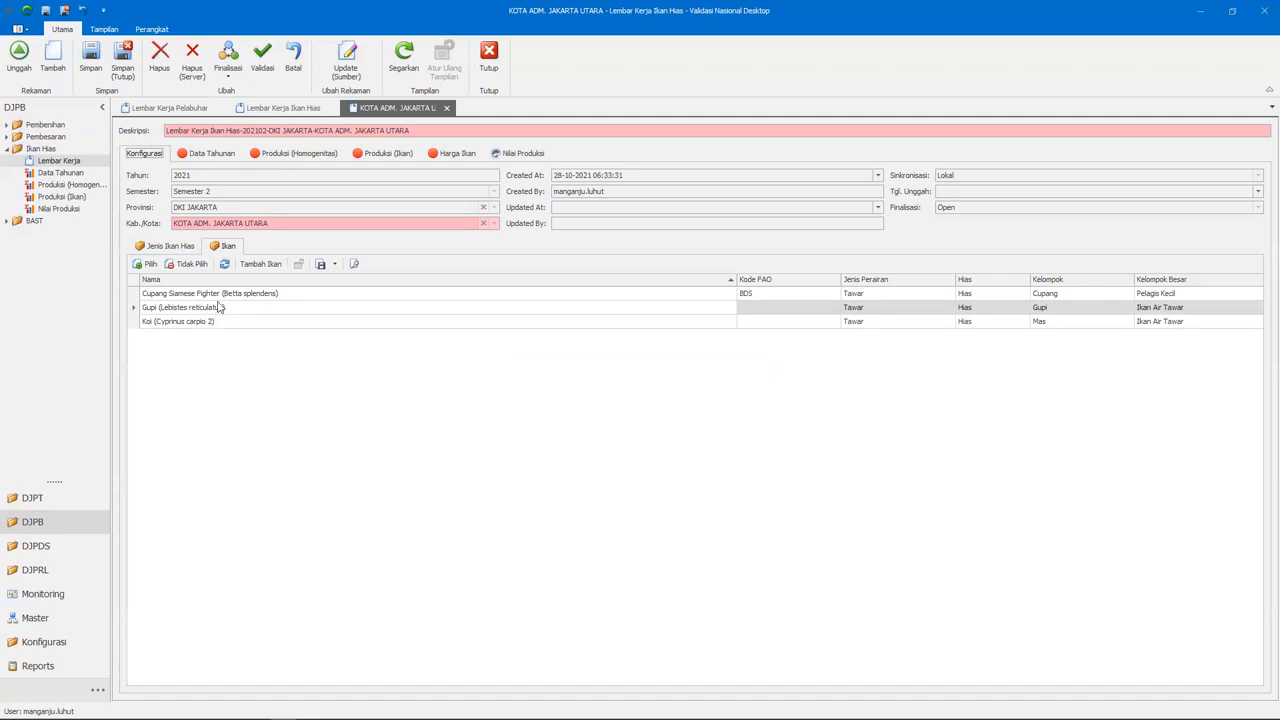
pyautogui.click(202, 158)
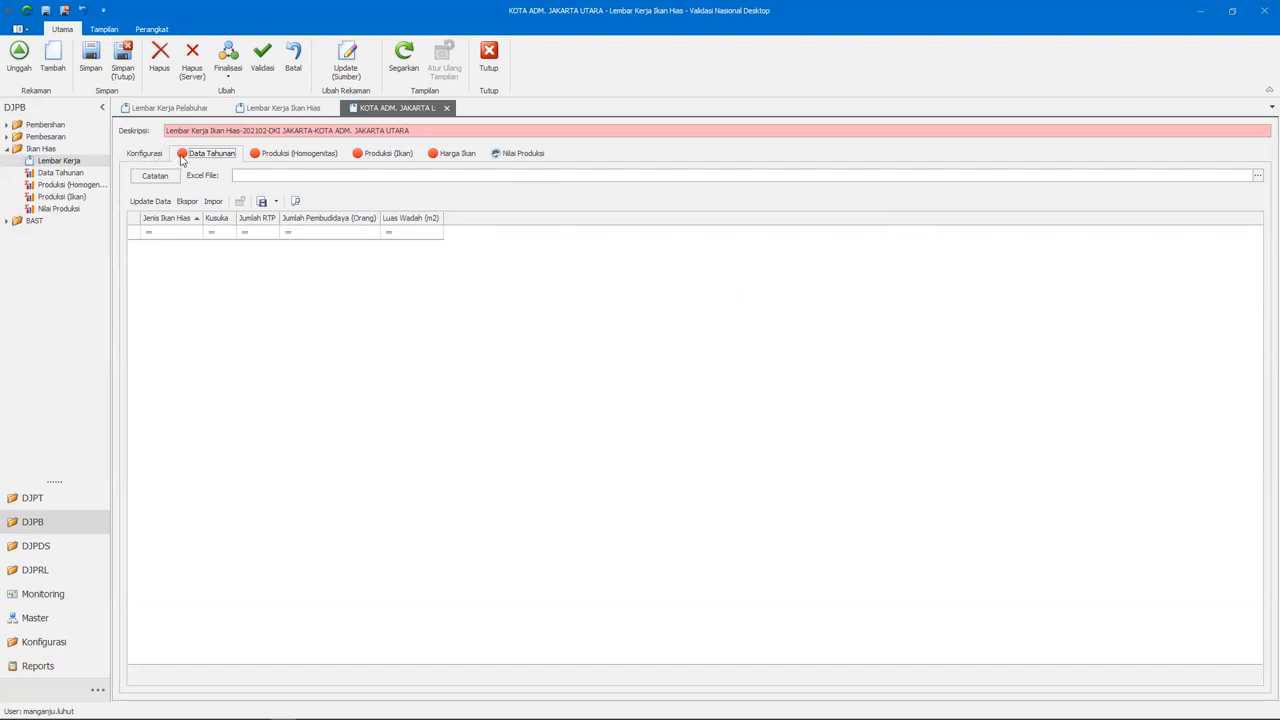
pyautogui.click(157, 207)
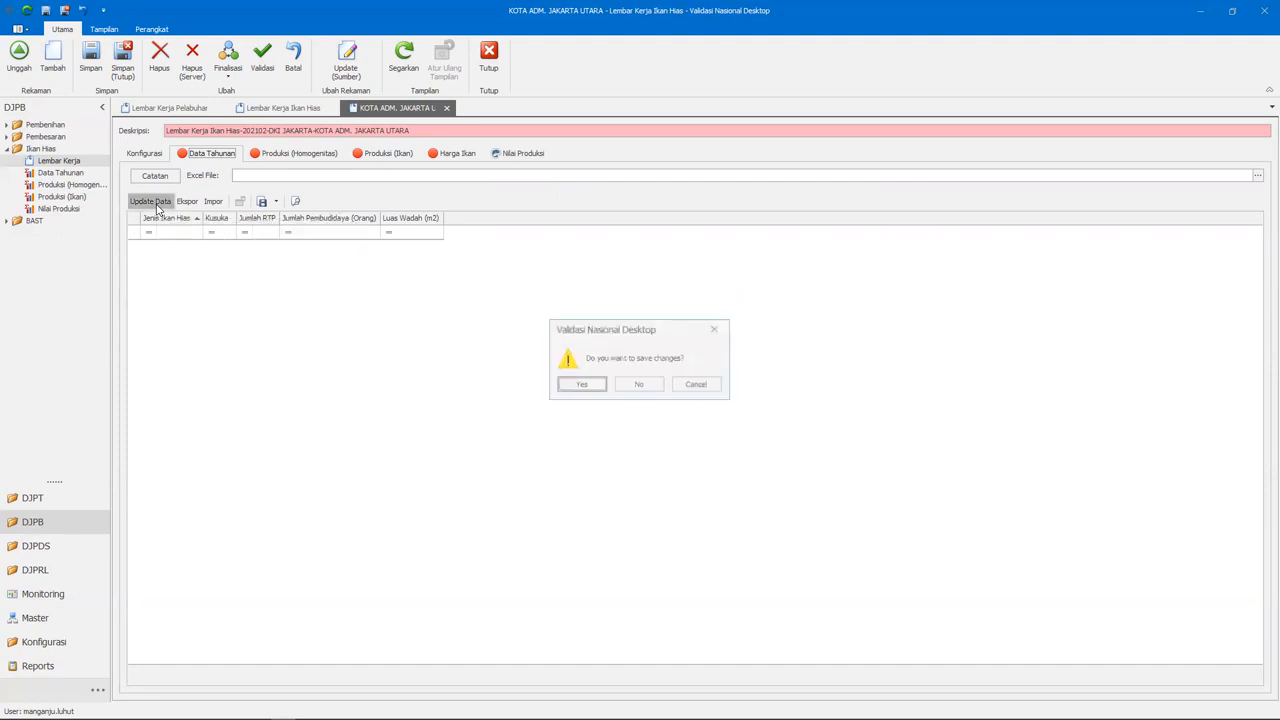
pyautogui.click(584, 386)
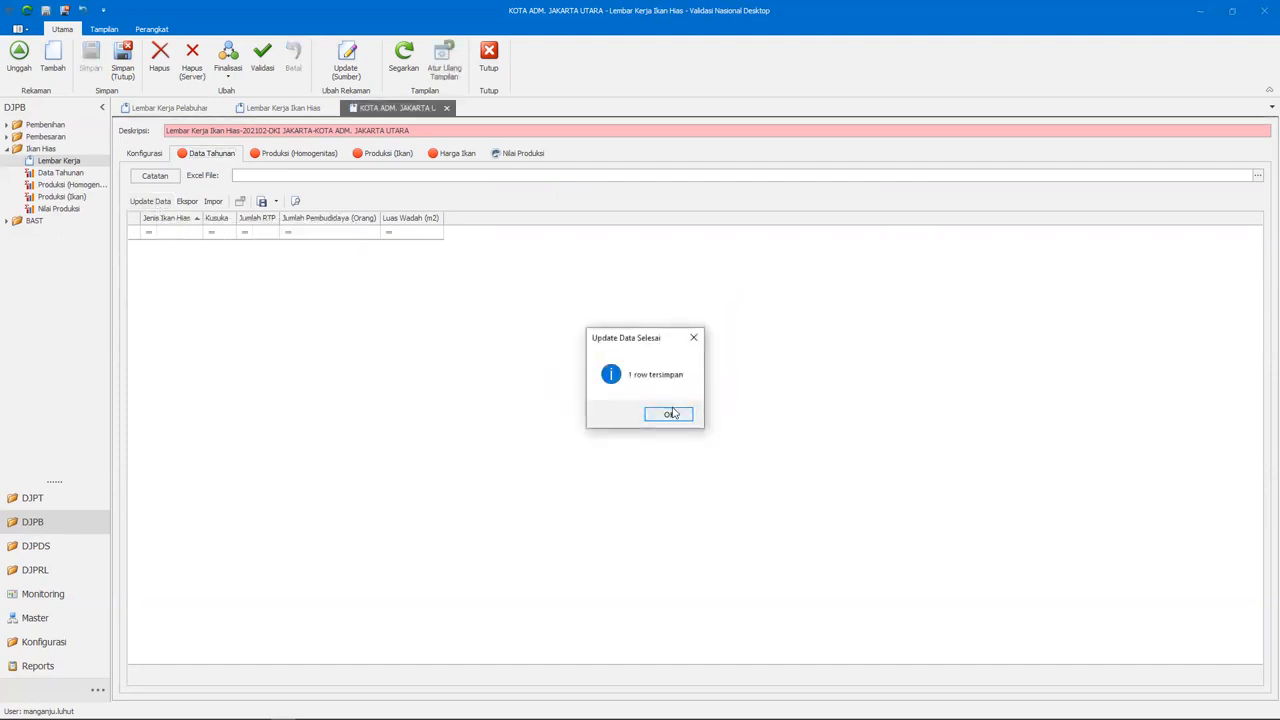
pyautogui.click(668, 415)
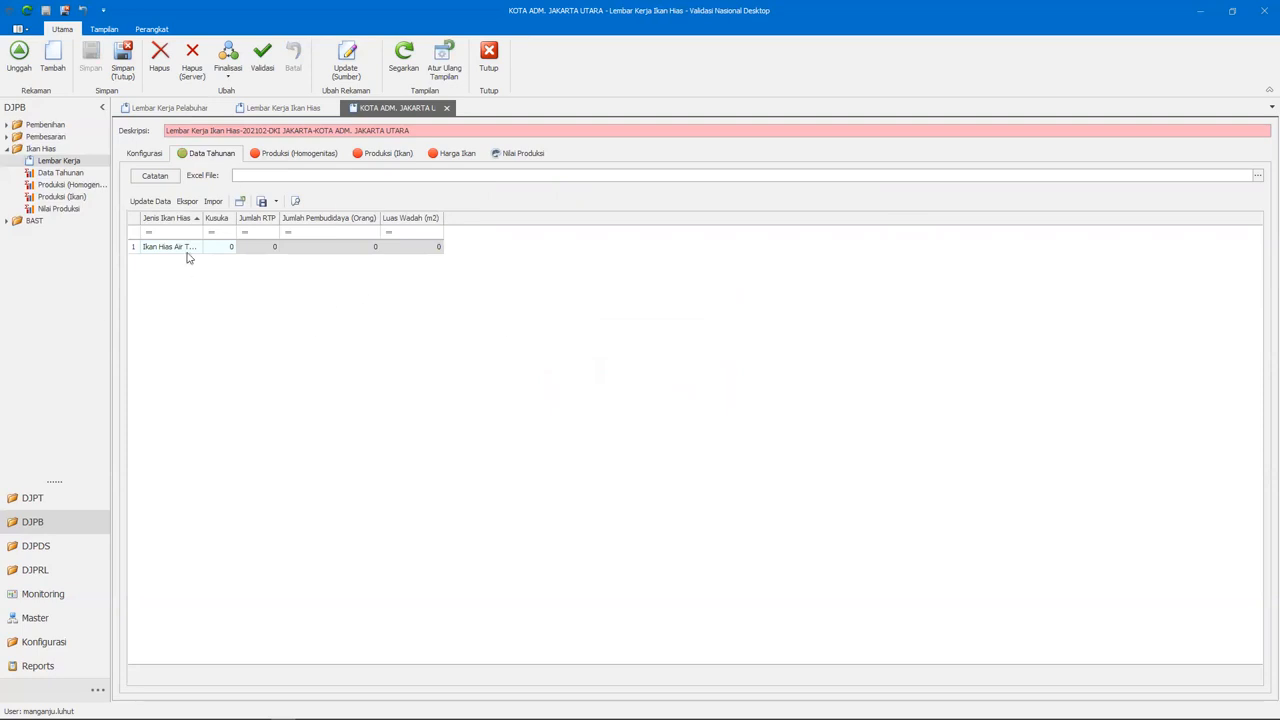
pyautogui.moveTo(200, 217); pyautogui.dragTo(247, 220)
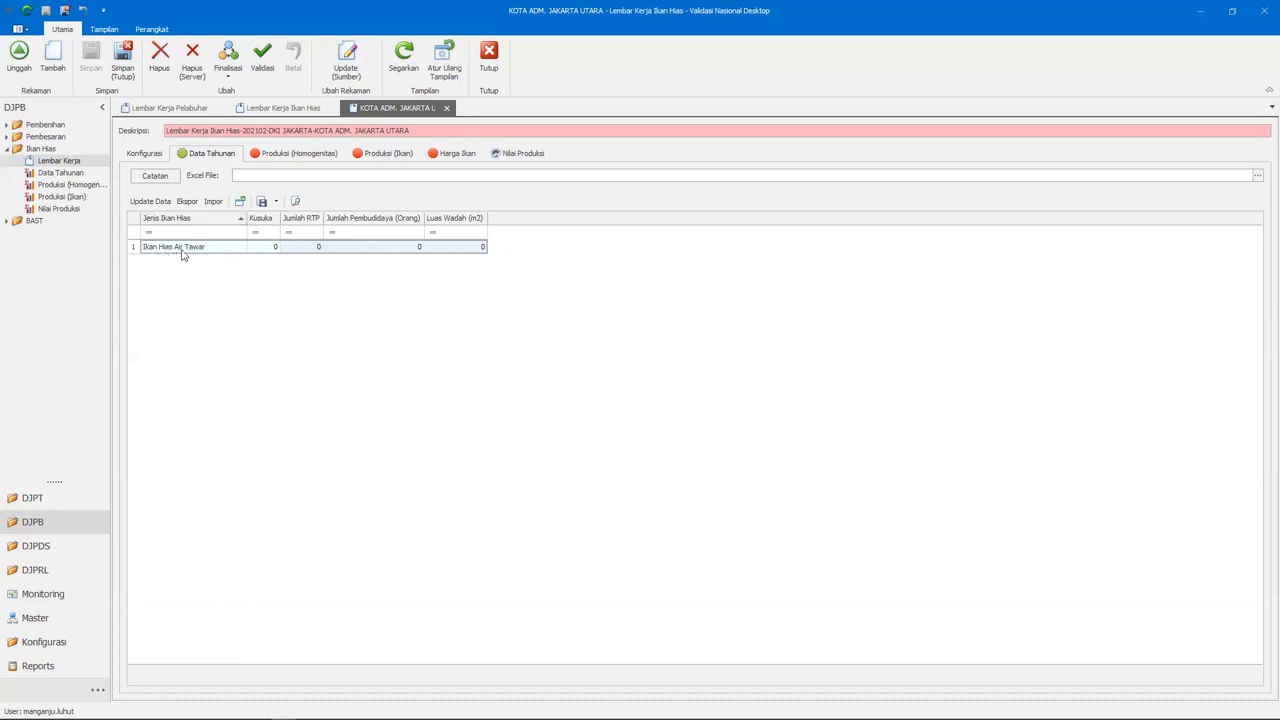
# Step: Check the Jenis Ikan Hias list in the worksheet configuration and return to Data Tahunan
pyautogui.click(144, 153)
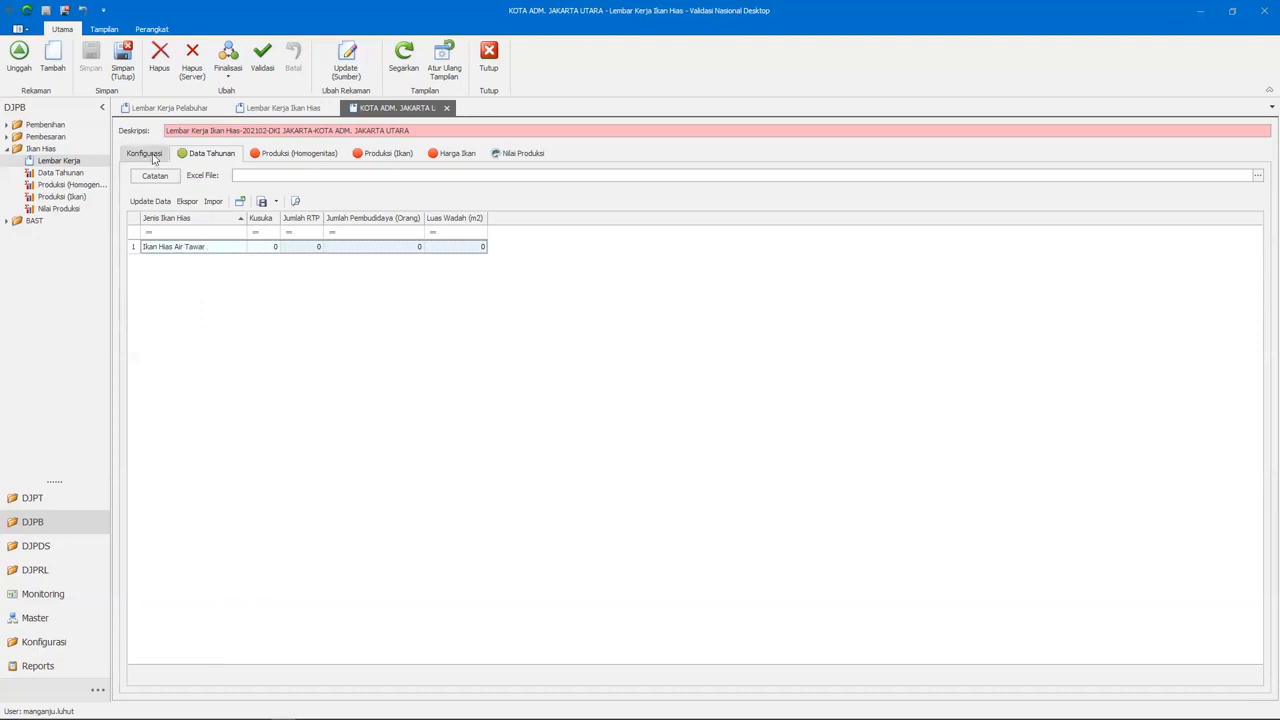
pyautogui.click(170, 246)
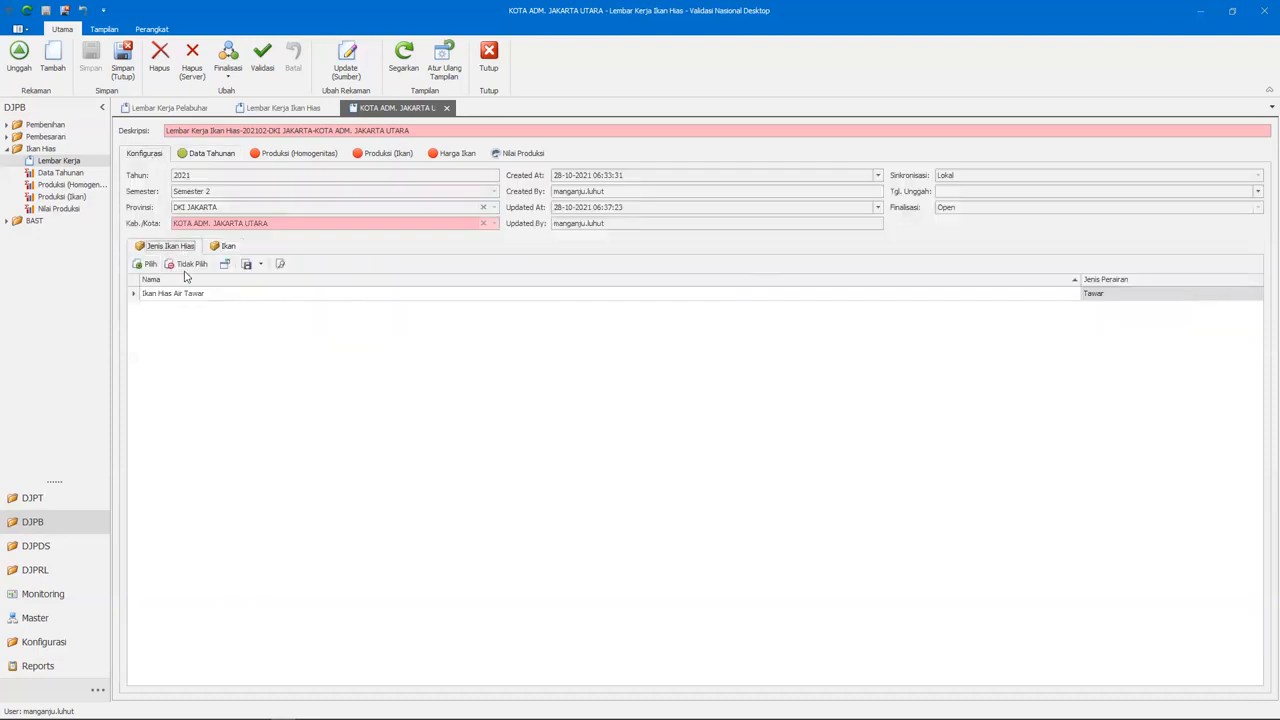
pyautogui.click(200, 154)
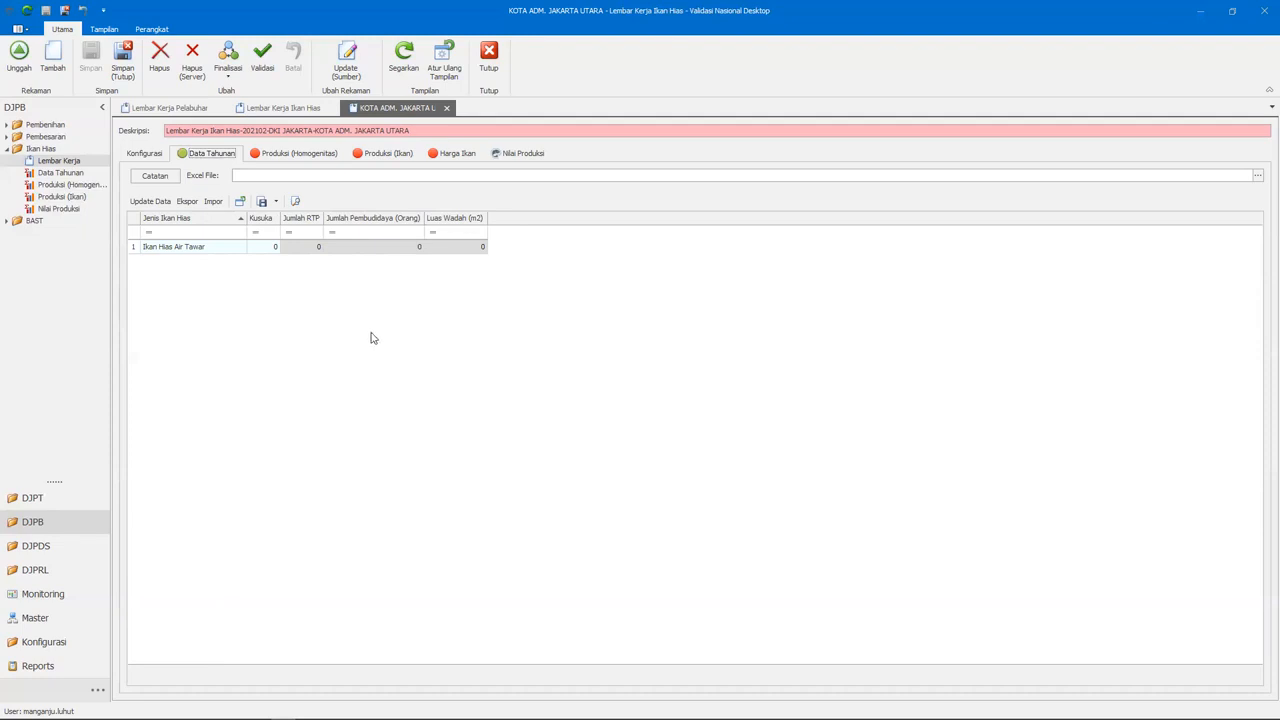
# Step: Switch to the Satu Data KKP page in Firefox, examine the total Ikan Hias production, and return to Validasi Nasional Desktop
pyautogui.press('super+Tab')
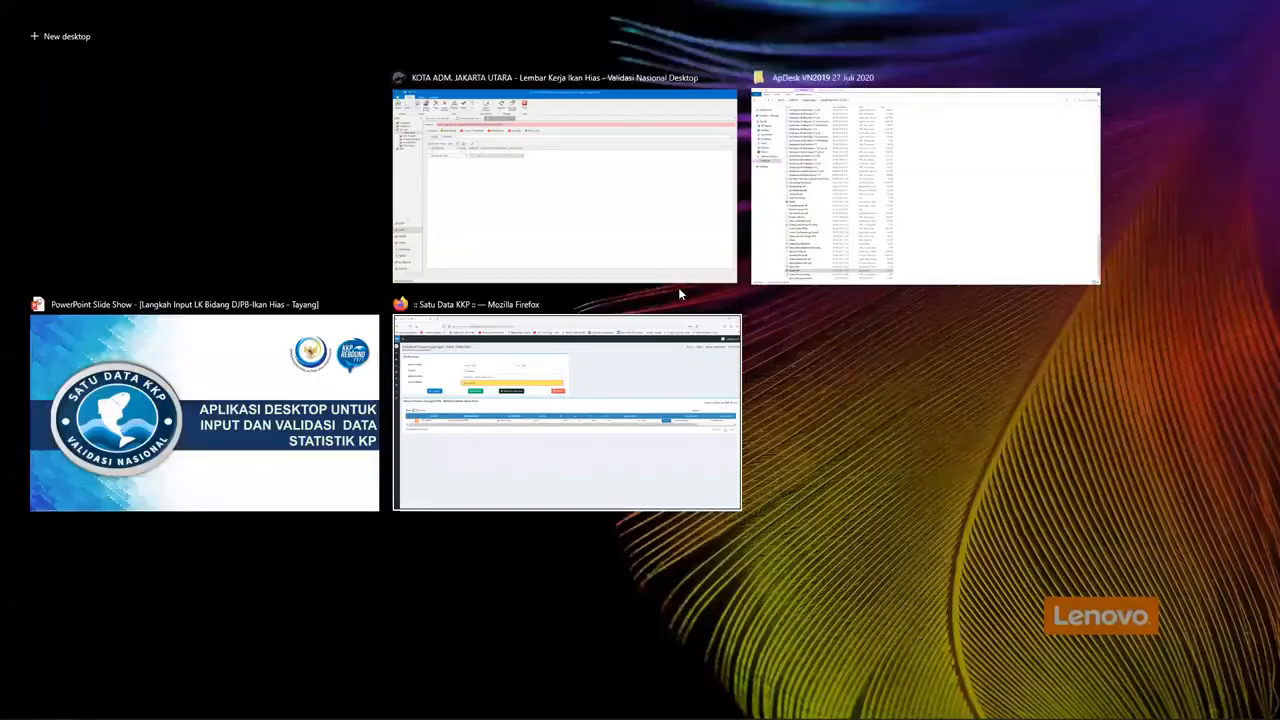
pyautogui.click(543, 447)
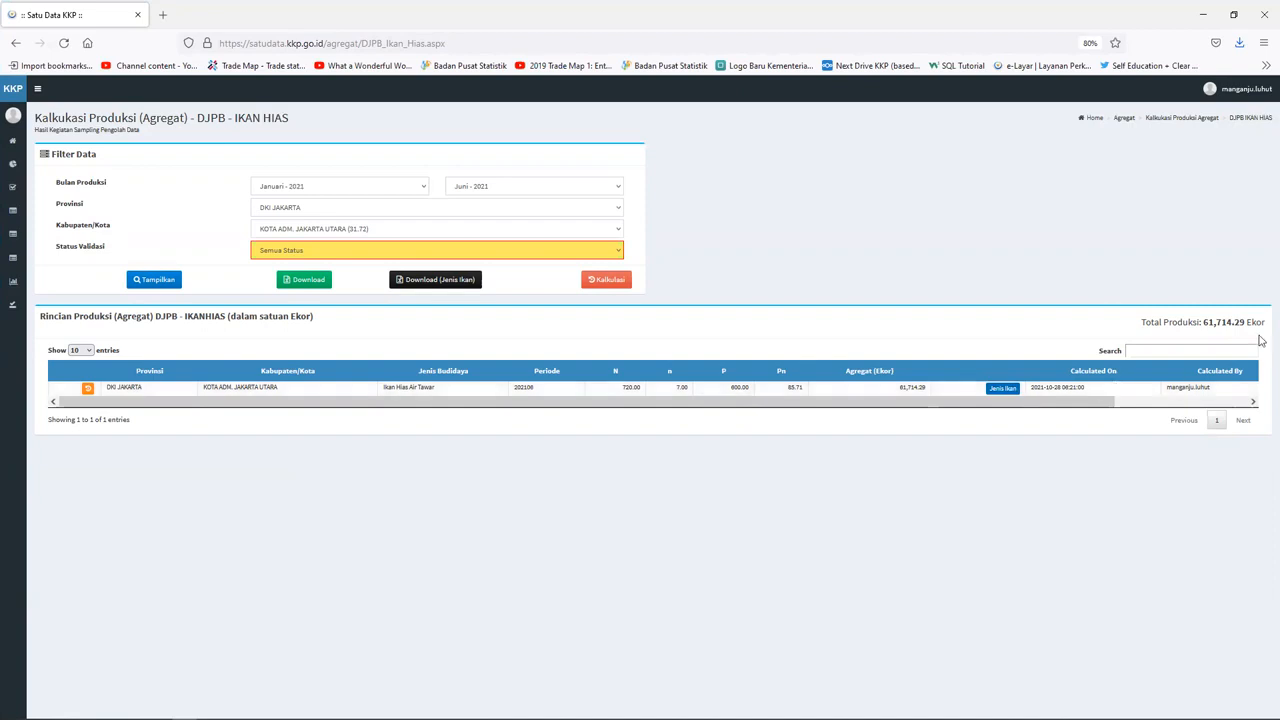
pyautogui.moveTo(1204, 318); pyautogui.dragTo(1249, 322)
pyautogui.hotkey('alt', 'Tab')
pyautogui.hotkey('alt', 'Tab')
pyautogui.press('super+Tab')
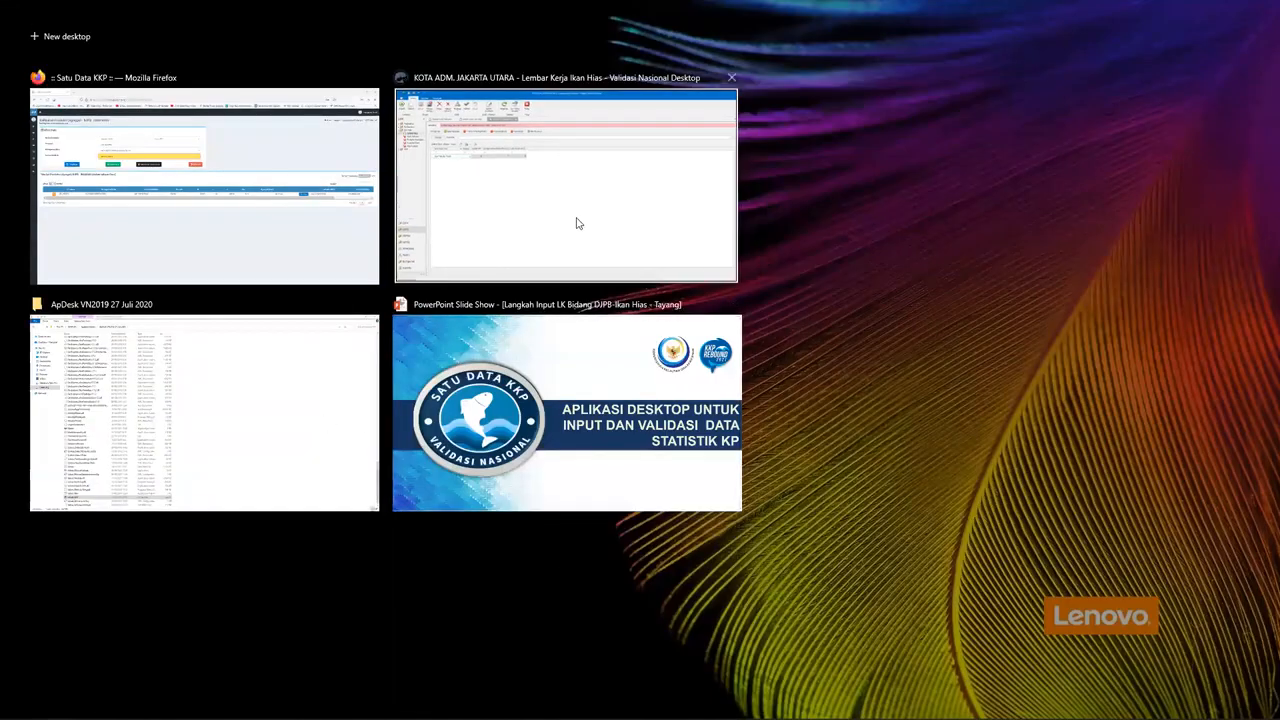
pyautogui.click(577, 223)
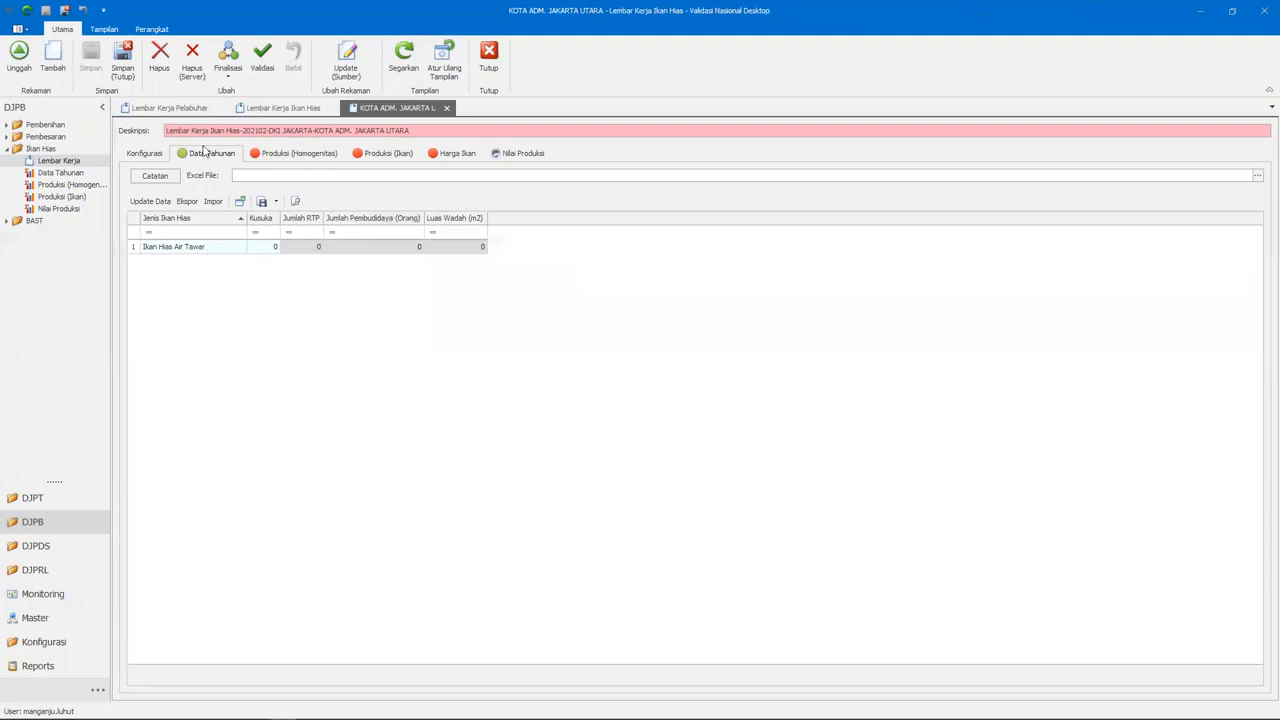
# Step: Set Jumlah RTP to 20 for Ikan Hias Air Tawar in Data Tahunan
pyautogui.click(352, 54)
pyautogui.click(309, 247)
pyautogui.click(309, 247)
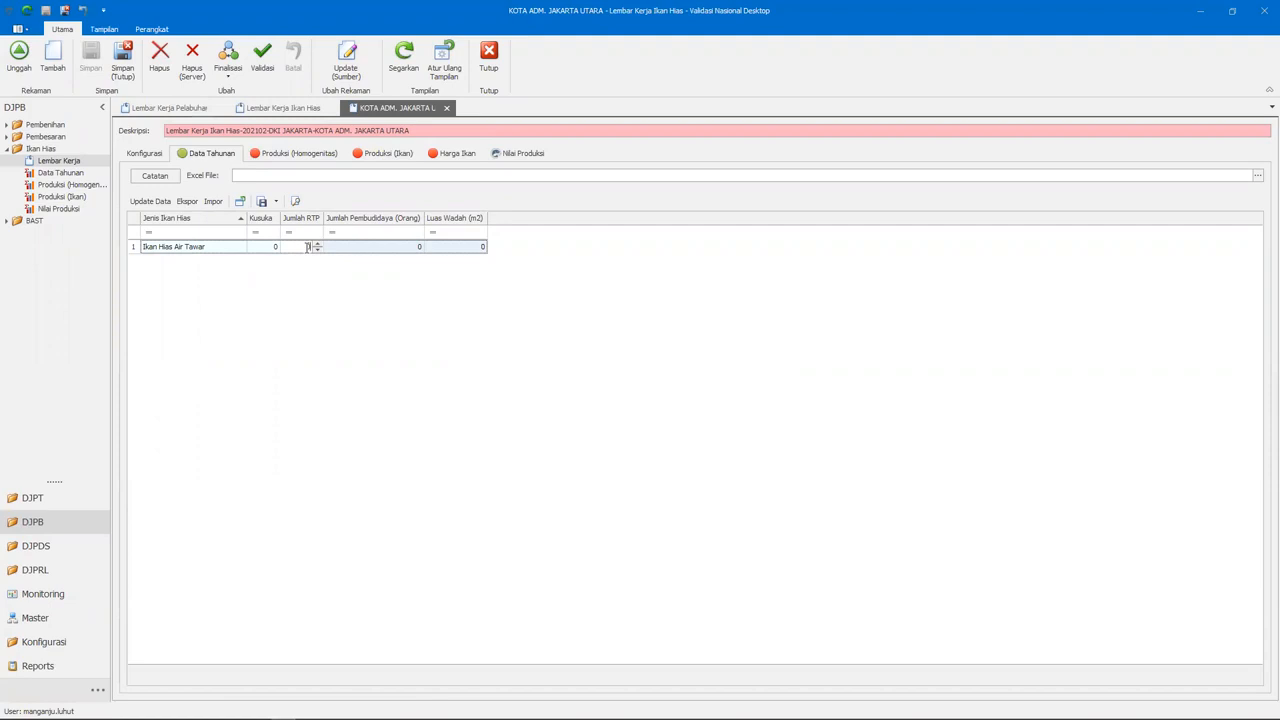
pyautogui.write('20')
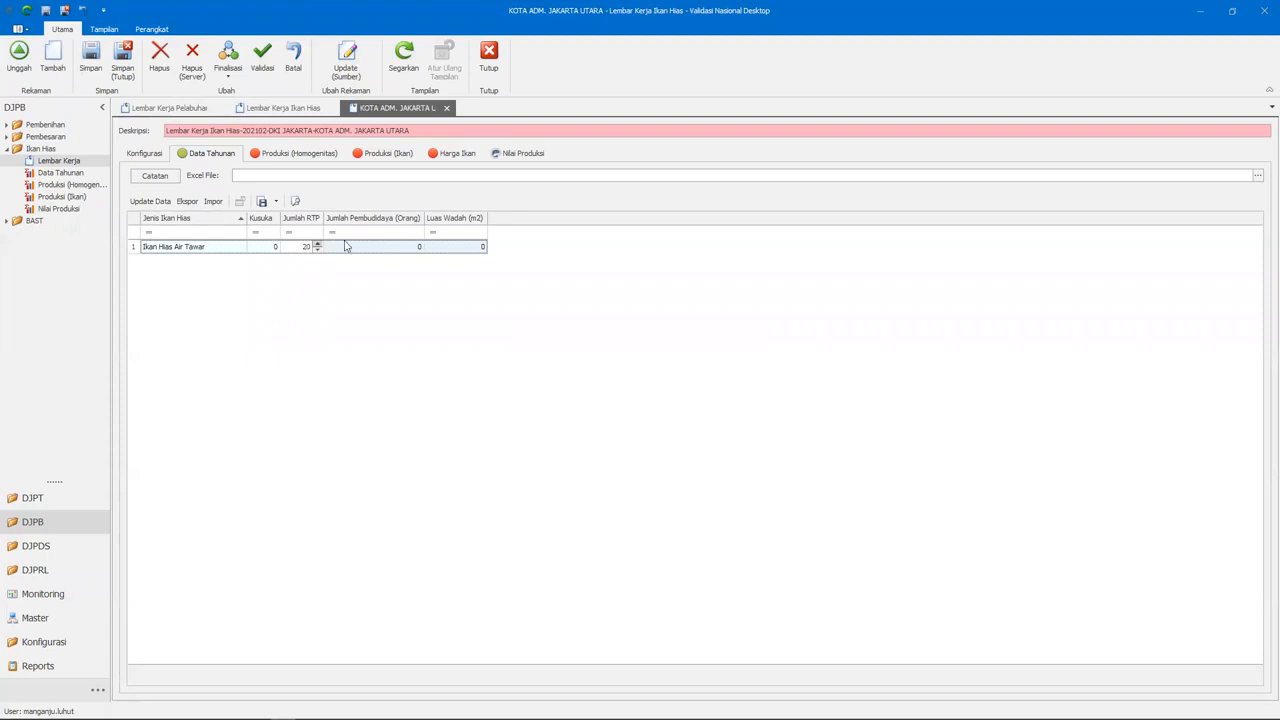
pyautogui.click(392, 328)
# Step: Set Jumlah Pembudidaya to 30 and Luas Wadah to 1.600 m2 for Ikan Hias Air Tawar
pyautogui.moveTo(395, 252)
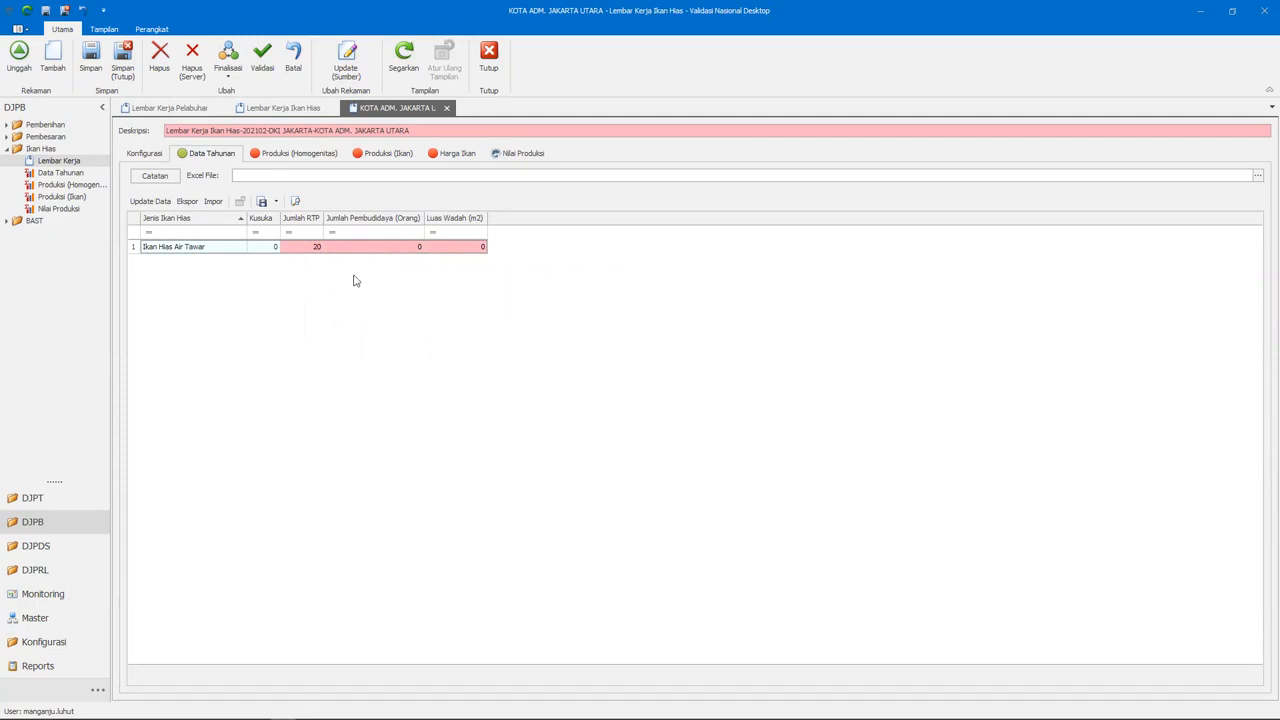
pyautogui.click(375, 248)
pyautogui.press('Return')
pyautogui.moveTo(374, 247)
pyautogui.click(380, 249)
pyautogui.press('Return')
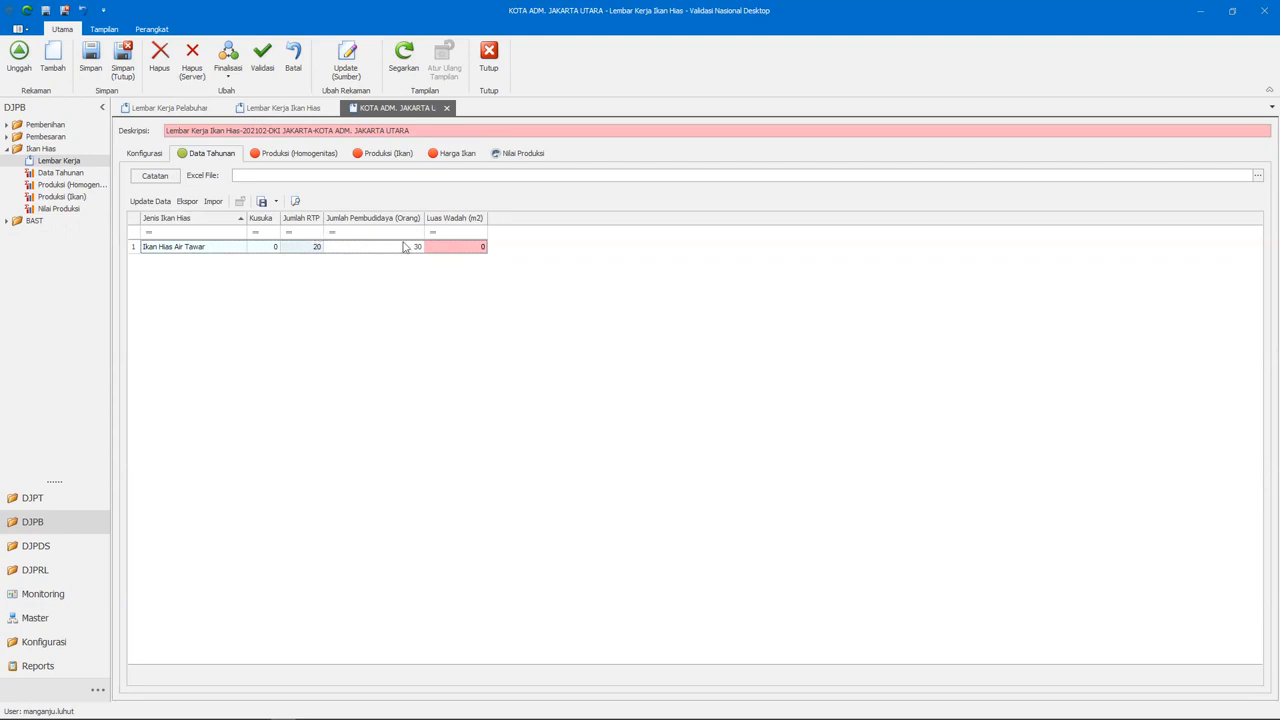
pyautogui.click(456, 248)
pyautogui.click(456, 247)
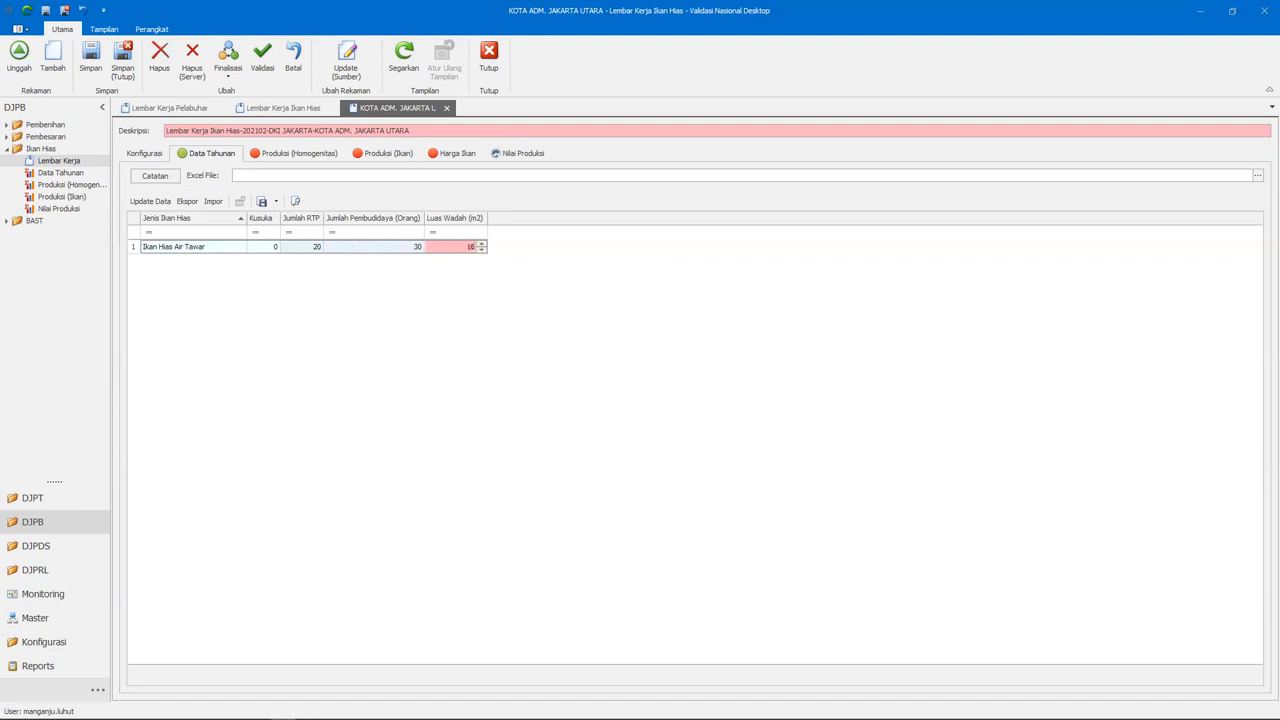
pyautogui.press('Return')
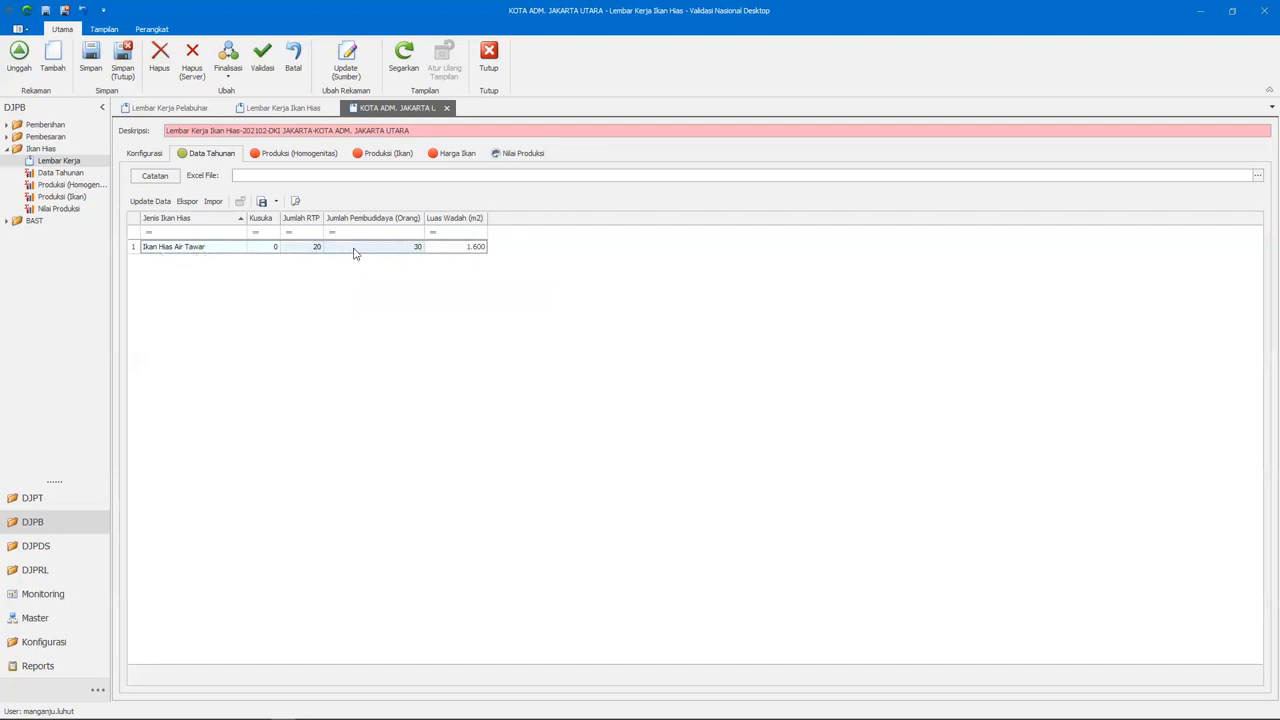
# Step: Update the Produksi (Homogenitas) data, saving the pending changes, and view the Bulan filter values without applying a filter
pyautogui.click(305, 158)
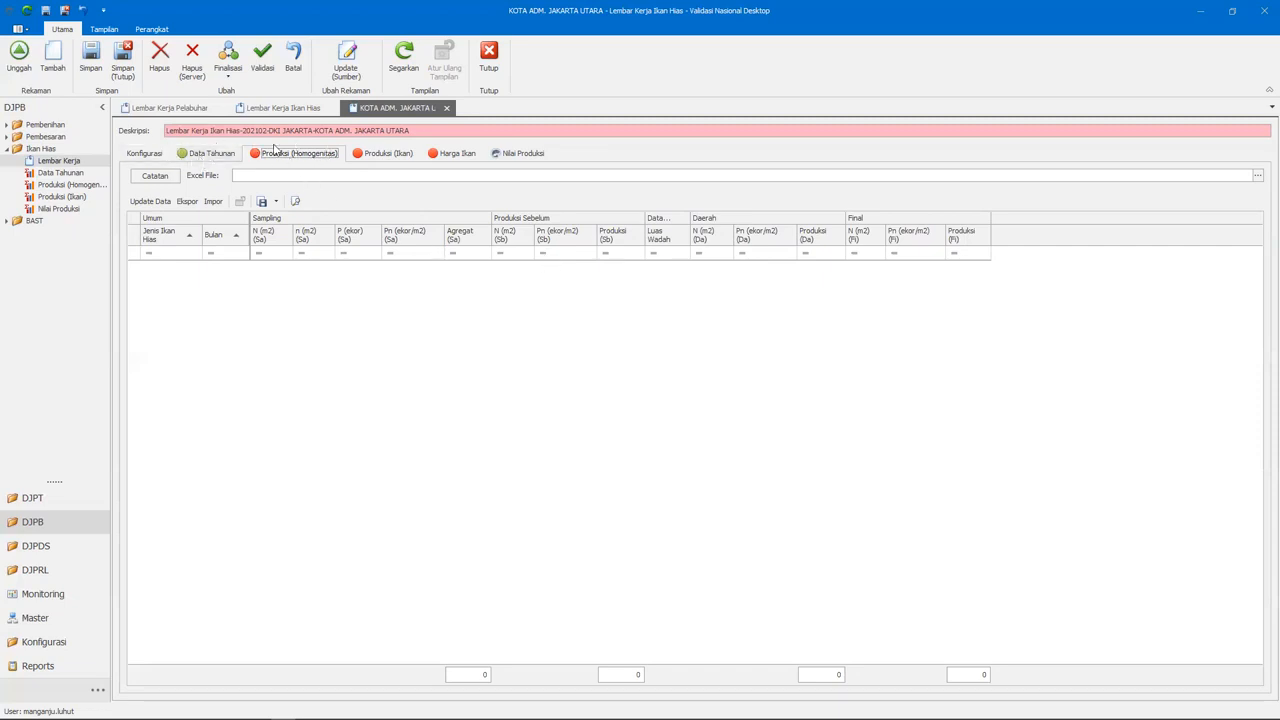
pyautogui.click(150, 207)
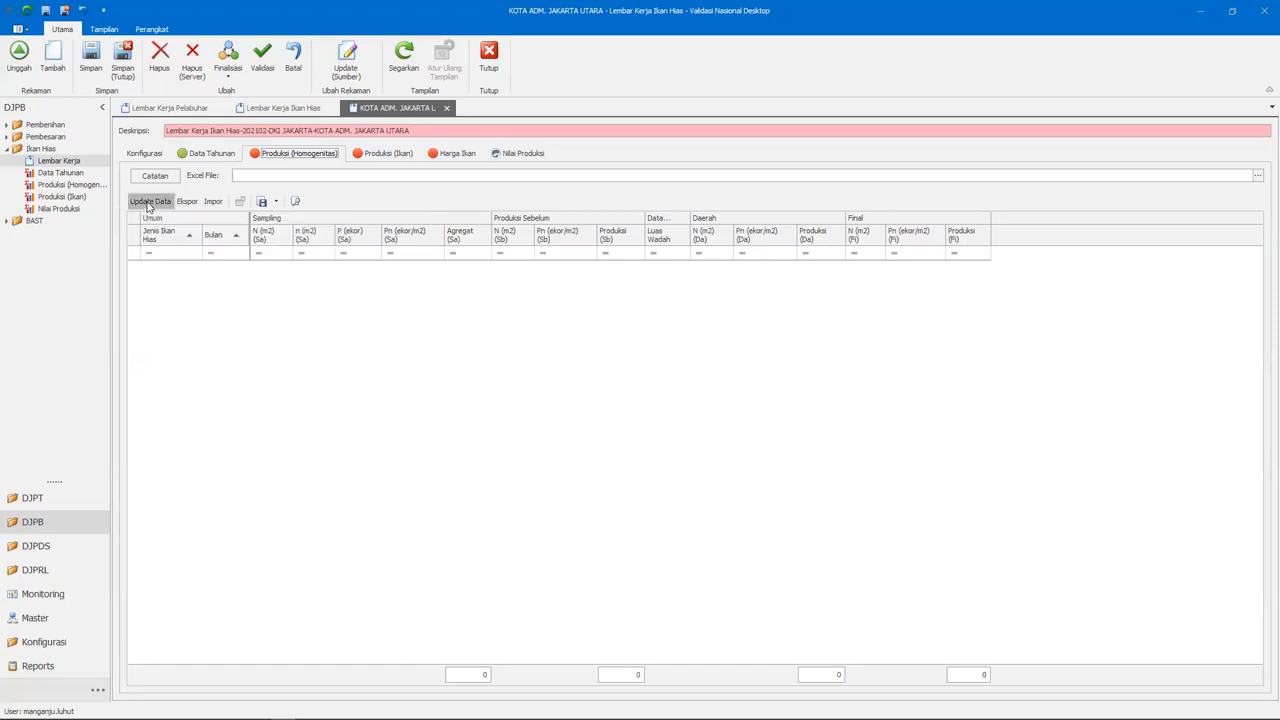
pyautogui.click(576, 385)
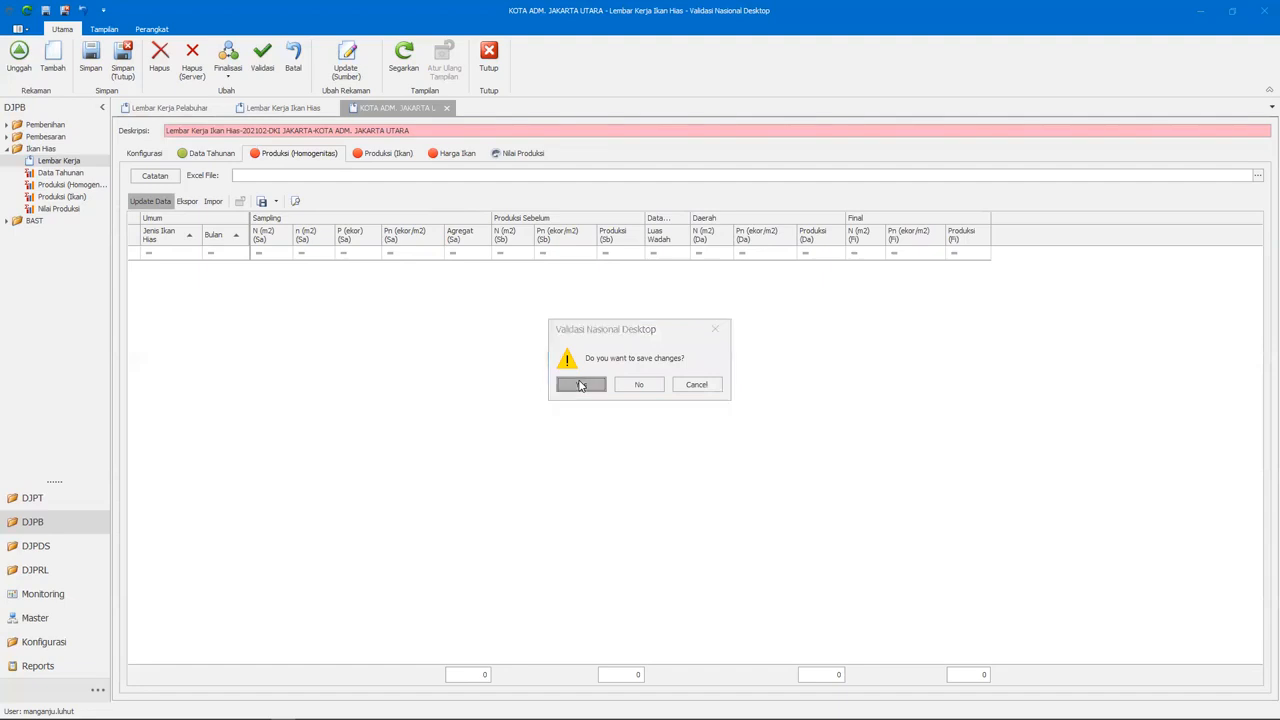
pyautogui.click(667, 414)
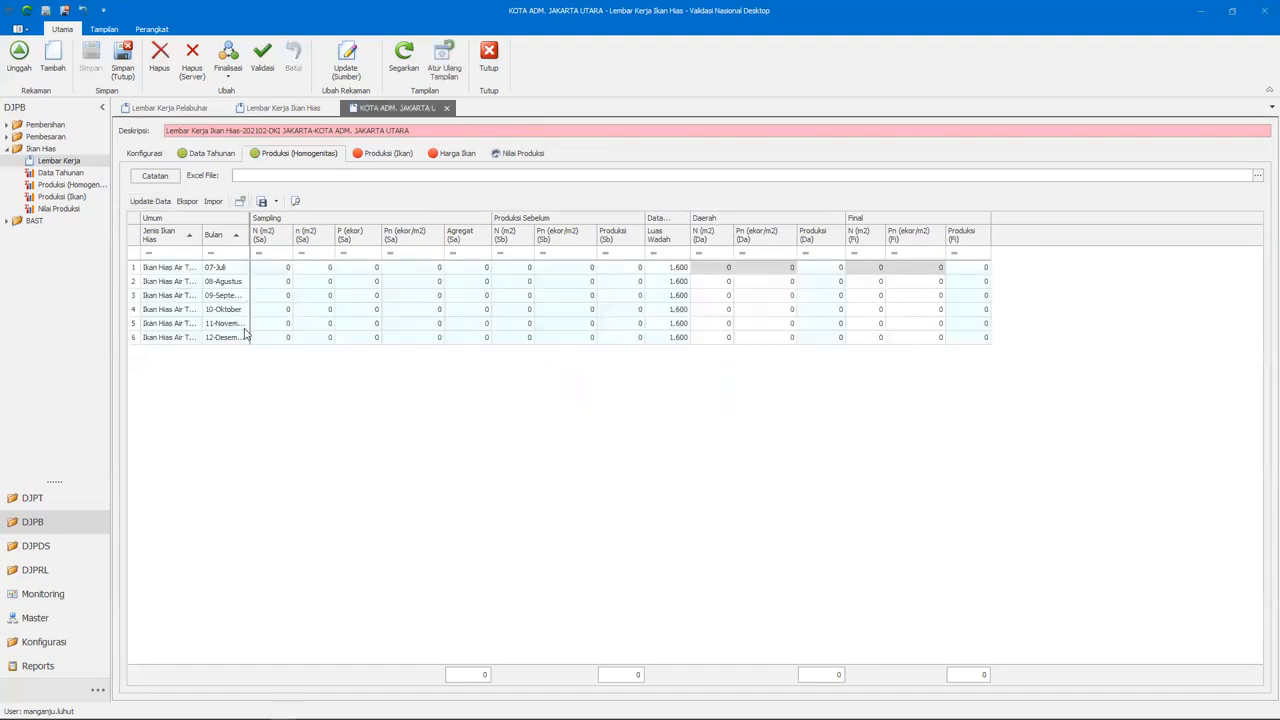
pyautogui.click(243, 232)
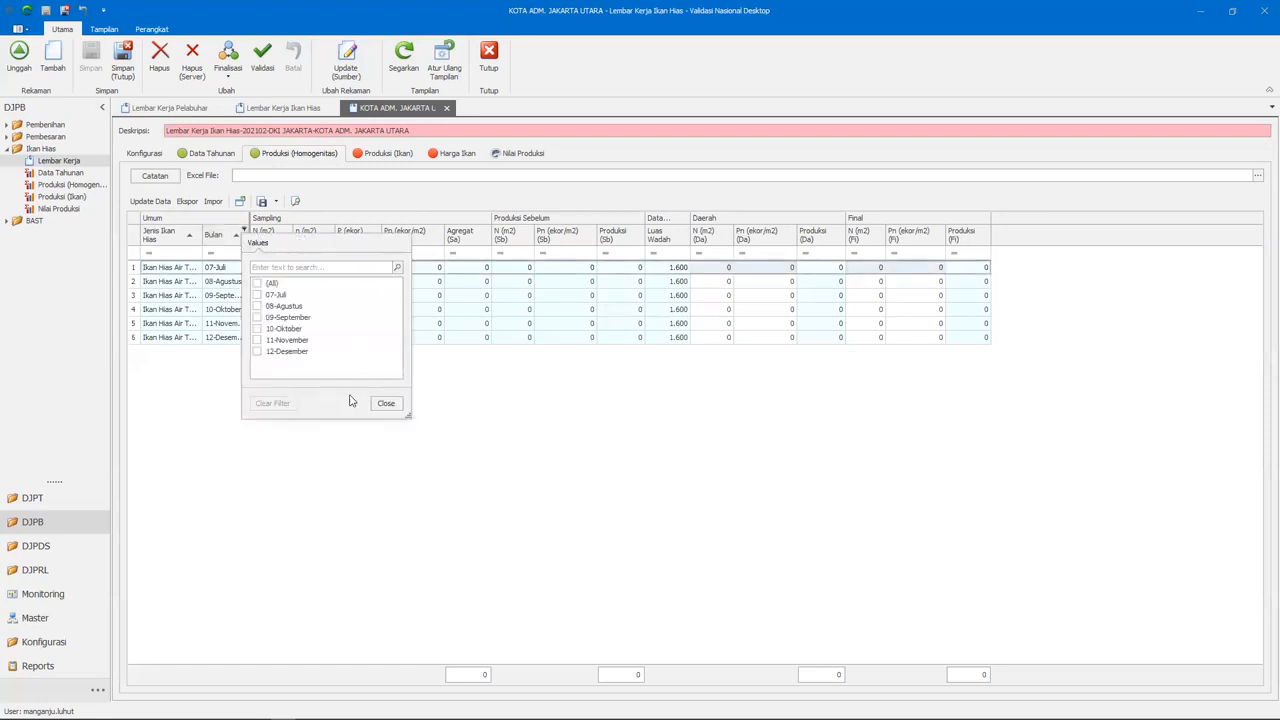
pyautogui.click(385, 403)
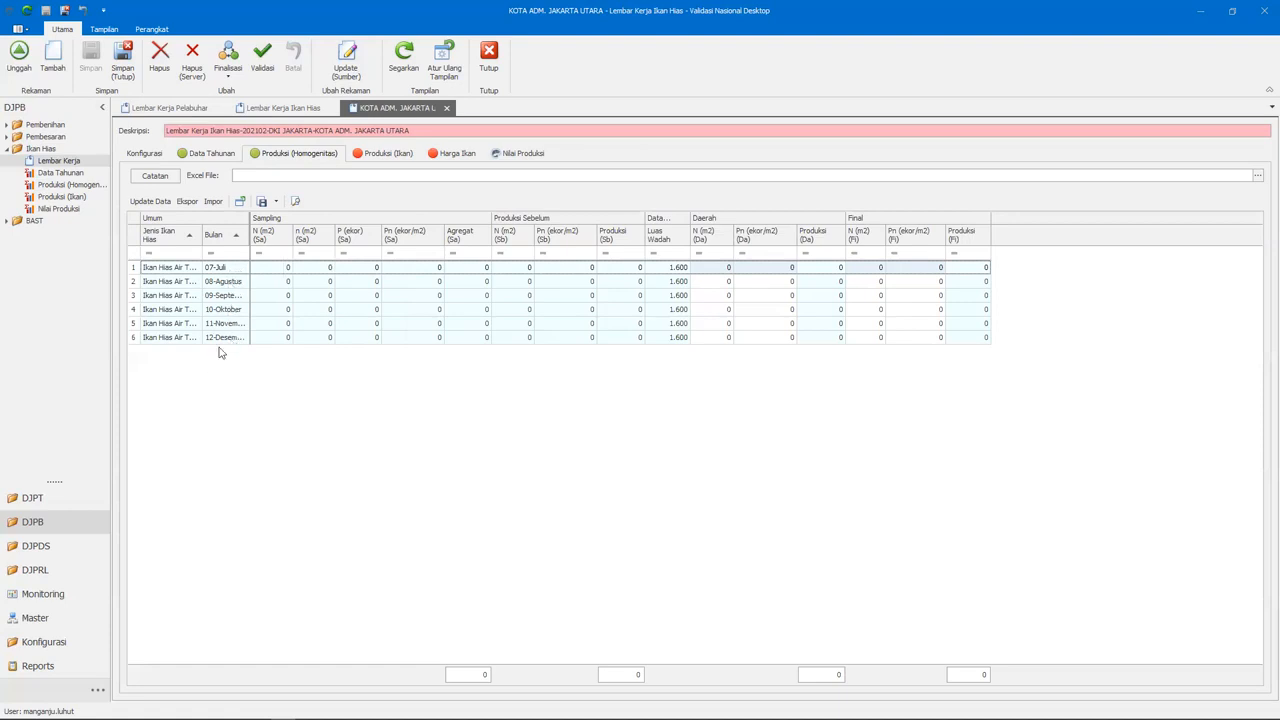
# Step: For the 07-Juli row, set Daerah N (m2) to 1.500 and Pn (ekor/m2) to 20
pyautogui.click(356, 68)
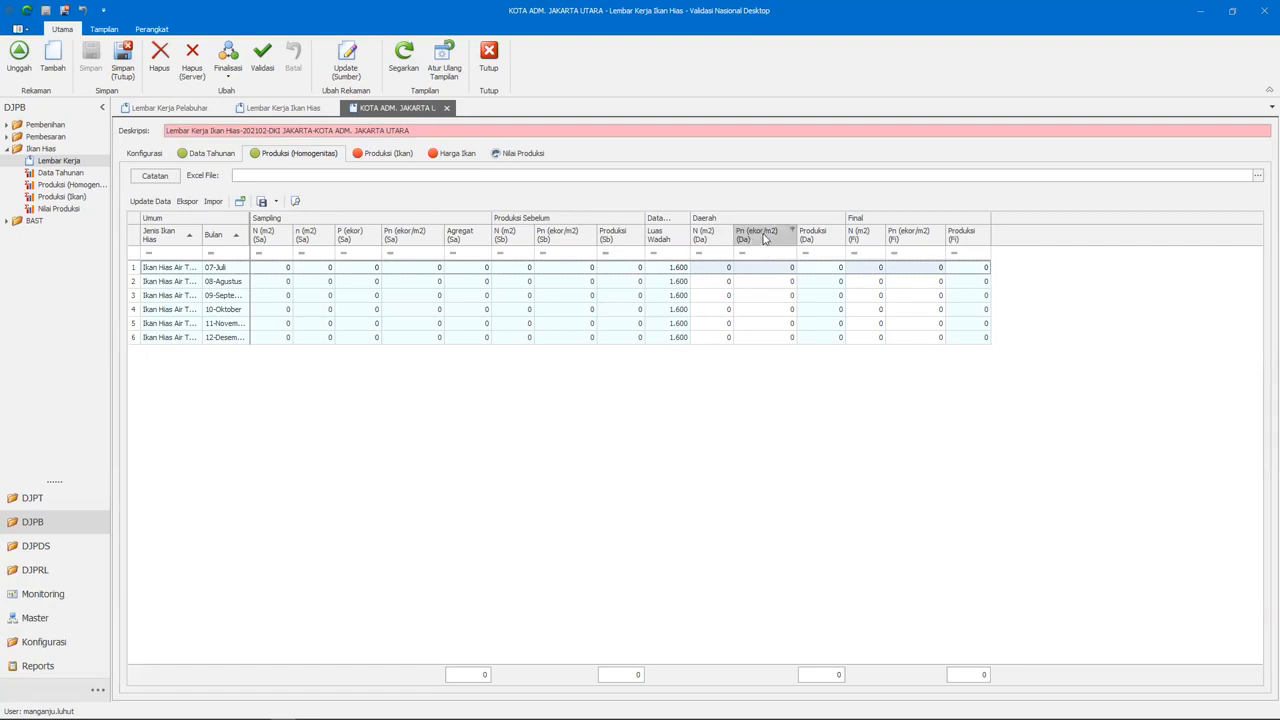
pyautogui.click(713, 268)
pyautogui.write('1.500')
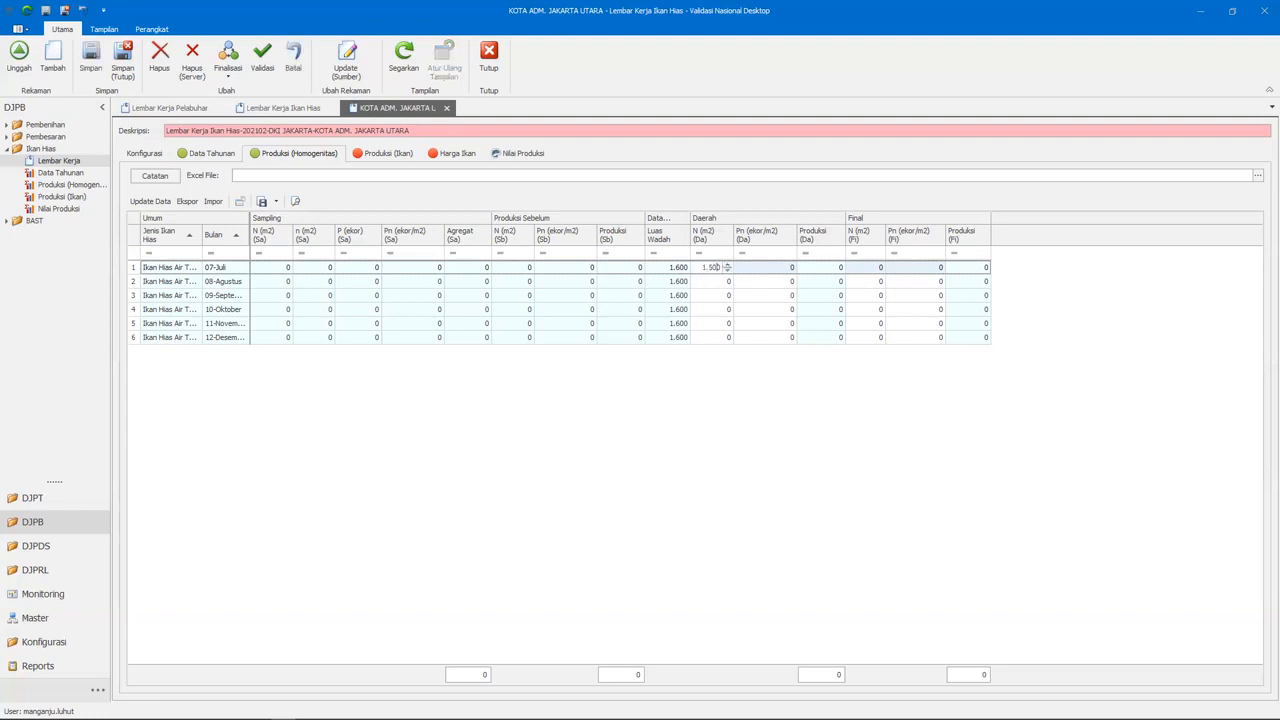
pyautogui.press('Return')
pyautogui.click(758, 268)
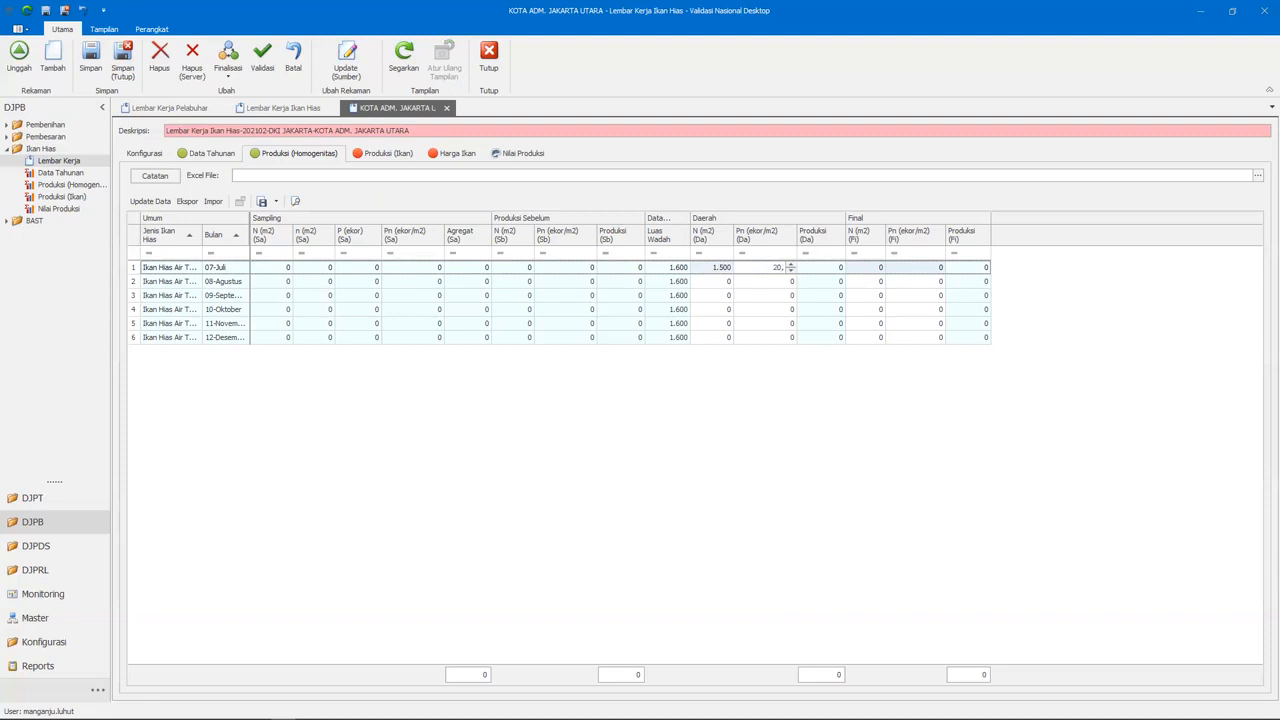
pyautogui.press('Return')
# Step: Set Daerah N (m2) to 1.500 for the 08-Agustus and 09-September rows
pyautogui.click(716, 284)
pyautogui.click(717, 282)
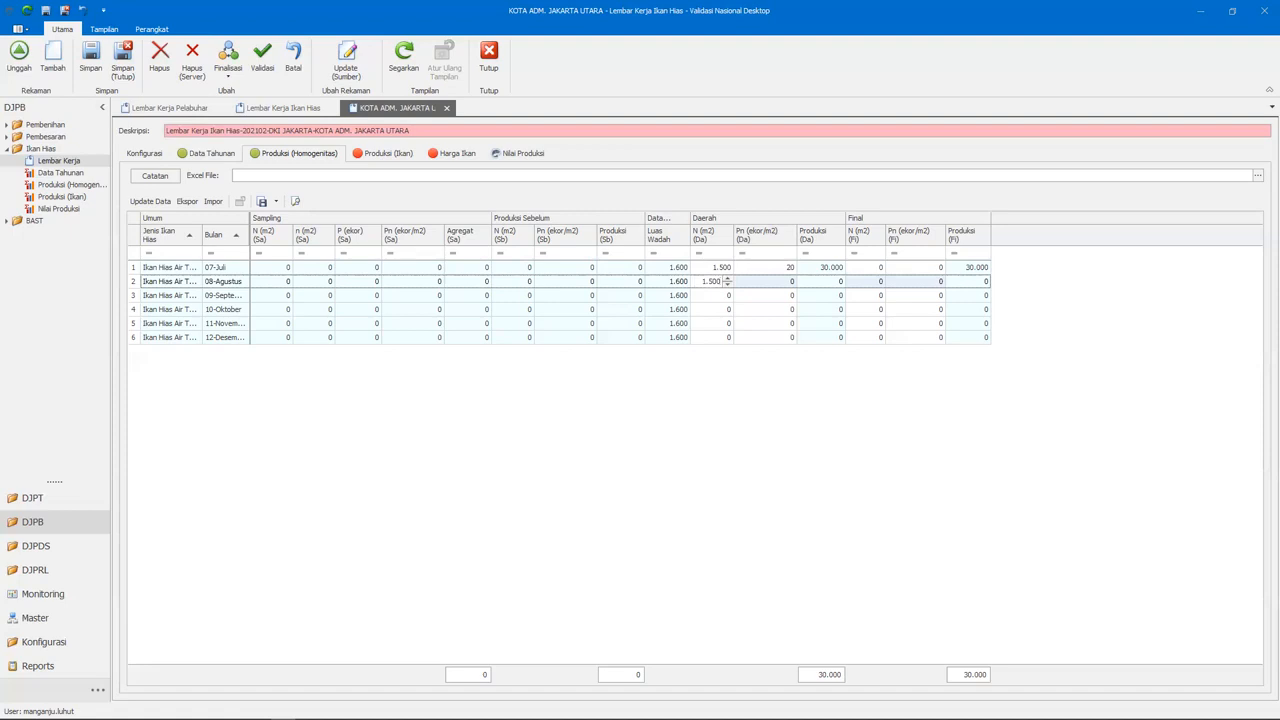
pyautogui.press('Return')
pyautogui.press('Down')
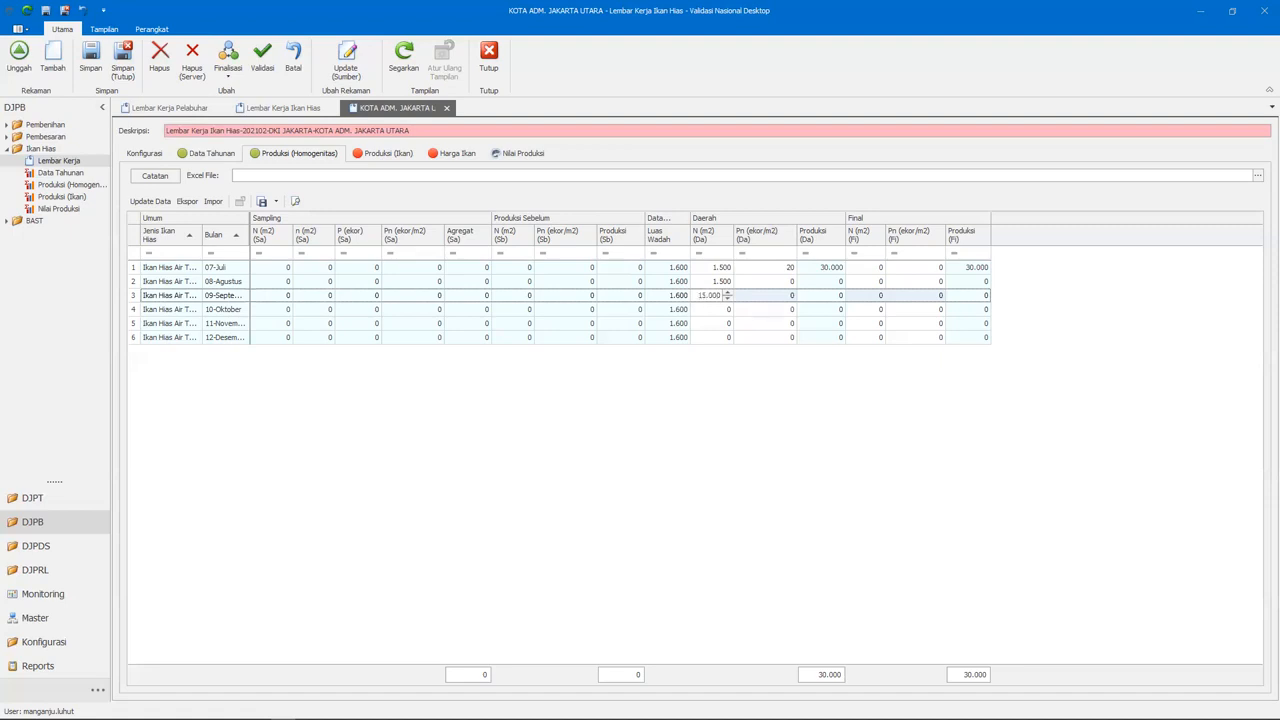
# Step: Set Daerah N (m2) to 1.500 for the 10-Oktober row, correcting the mistyped entry
pyautogui.click(710, 312)
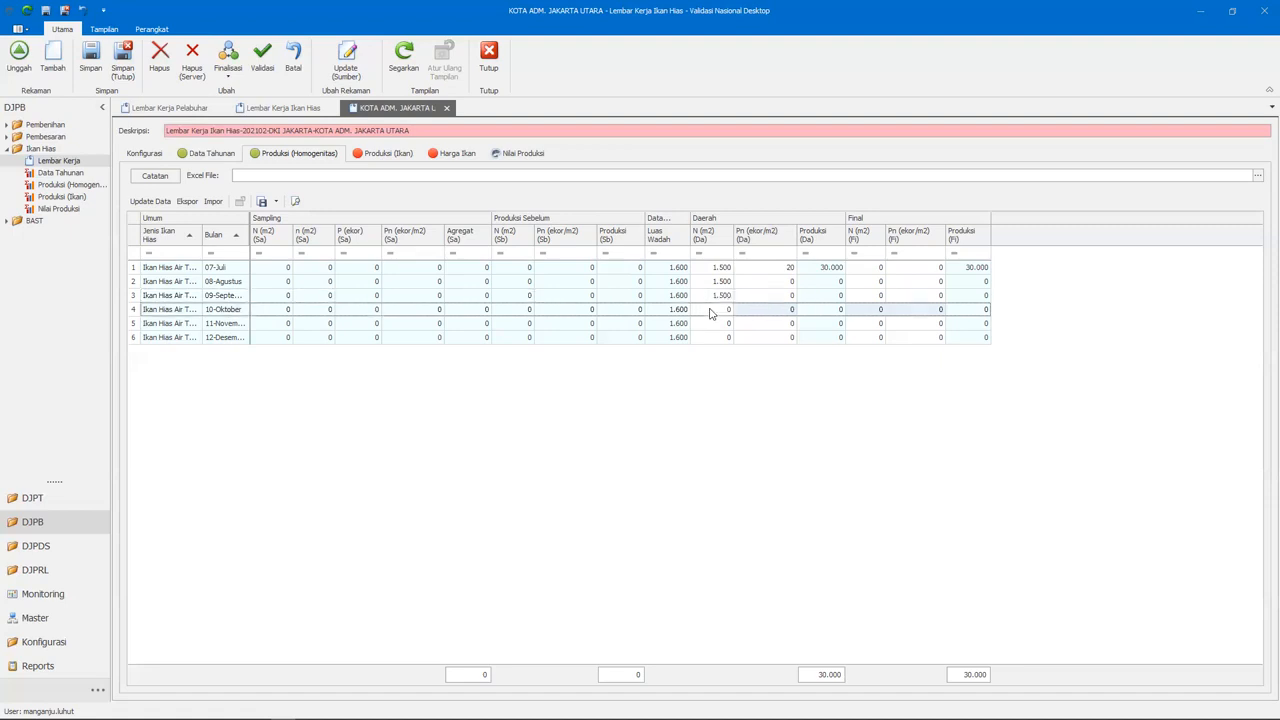
pyautogui.click(710, 312)
pyautogui.click(769, 324)
pyautogui.moveTo(719, 316)
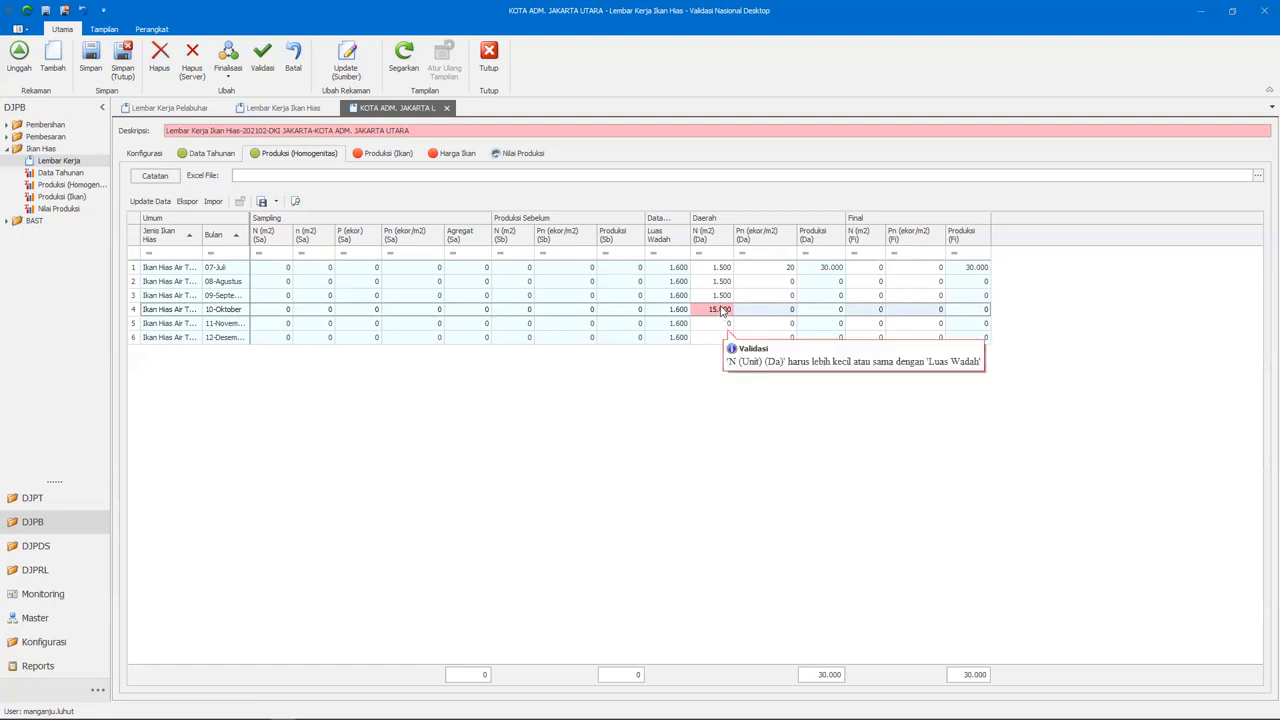
pyautogui.click(720, 309)
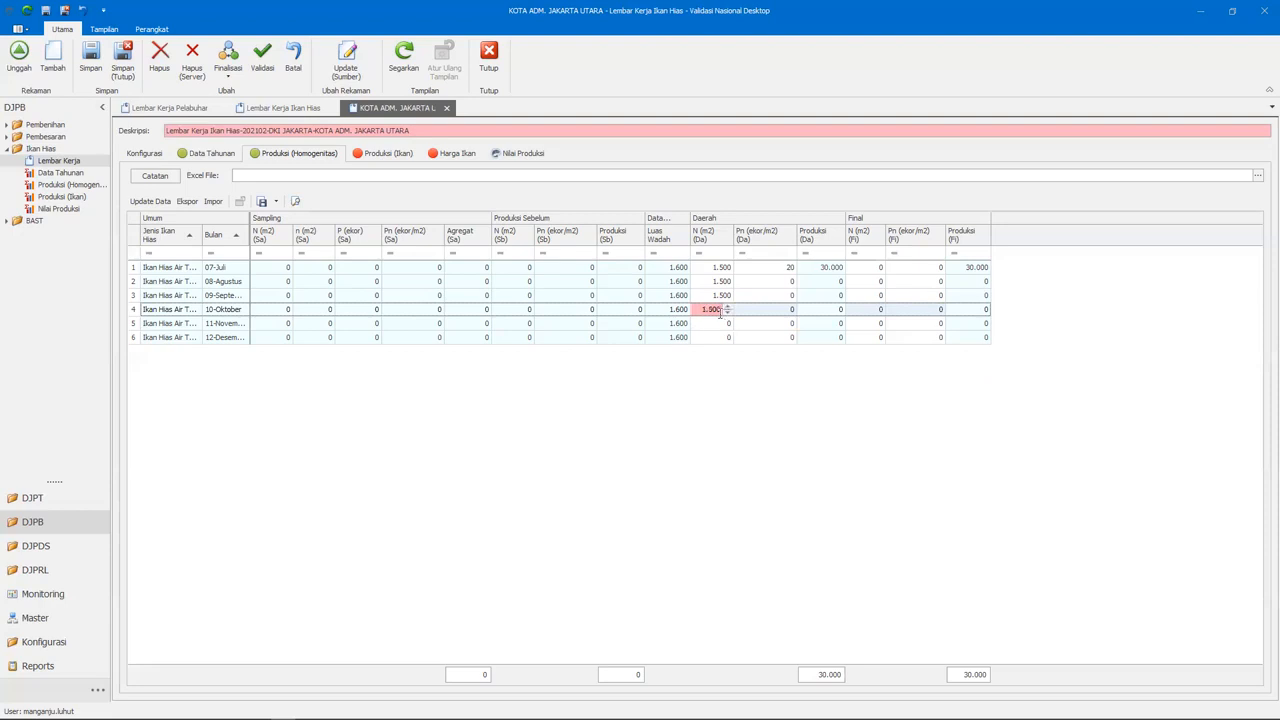
# Step: Set Daerah N (m2) to 1.500 for the 11-November and 12-Desember rows
pyautogui.click(716, 326)
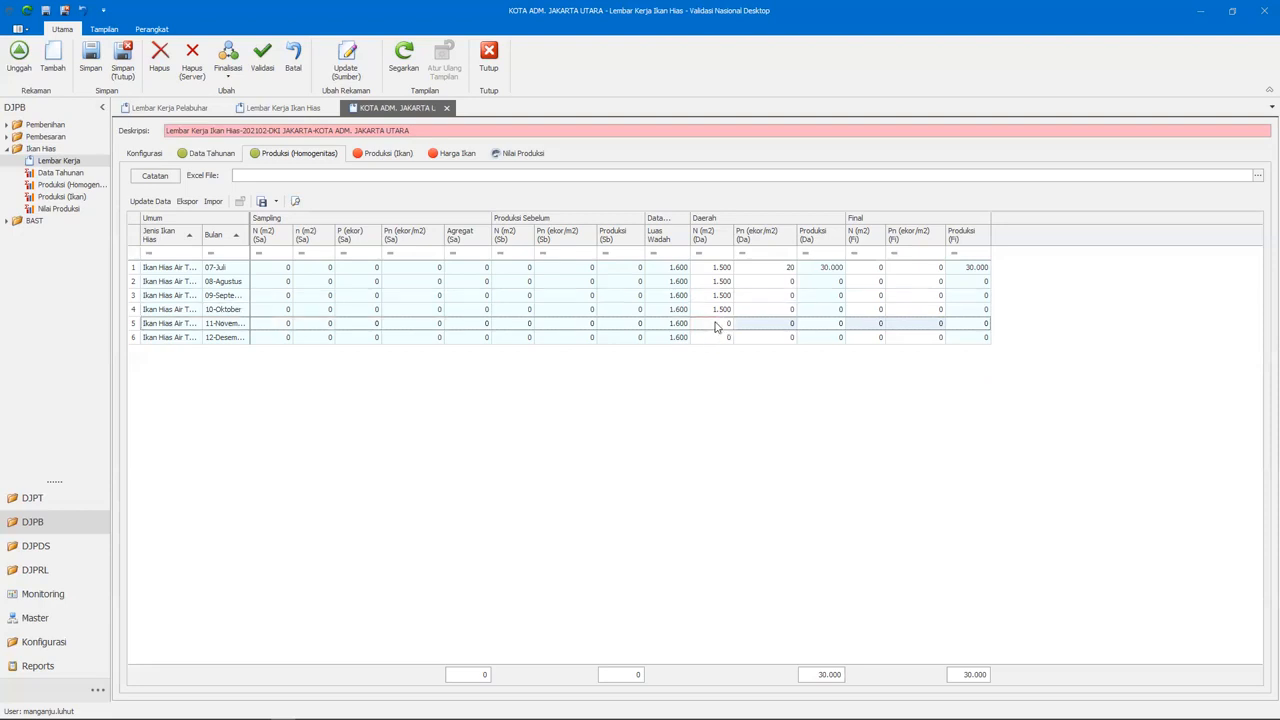
pyautogui.click(716, 325)
pyautogui.click(717, 336)
pyautogui.click(717, 337)
pyautogui.click(717, 337)
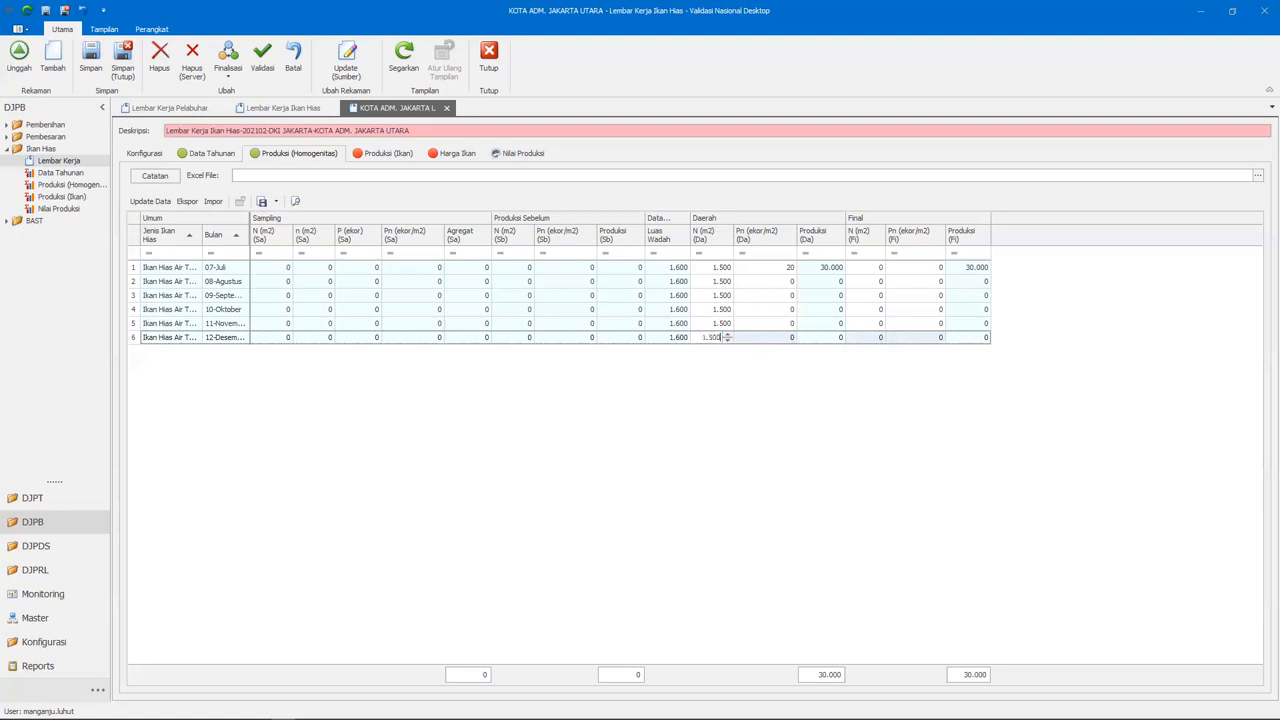
# Step: Set Daerah Pn (ekor/m2) to 30 for the 08-Agustus row and 20 for the 09-September and 10-Oktober rows
pyautogui.click(778, 286)
pyautogui.click(779, 282)
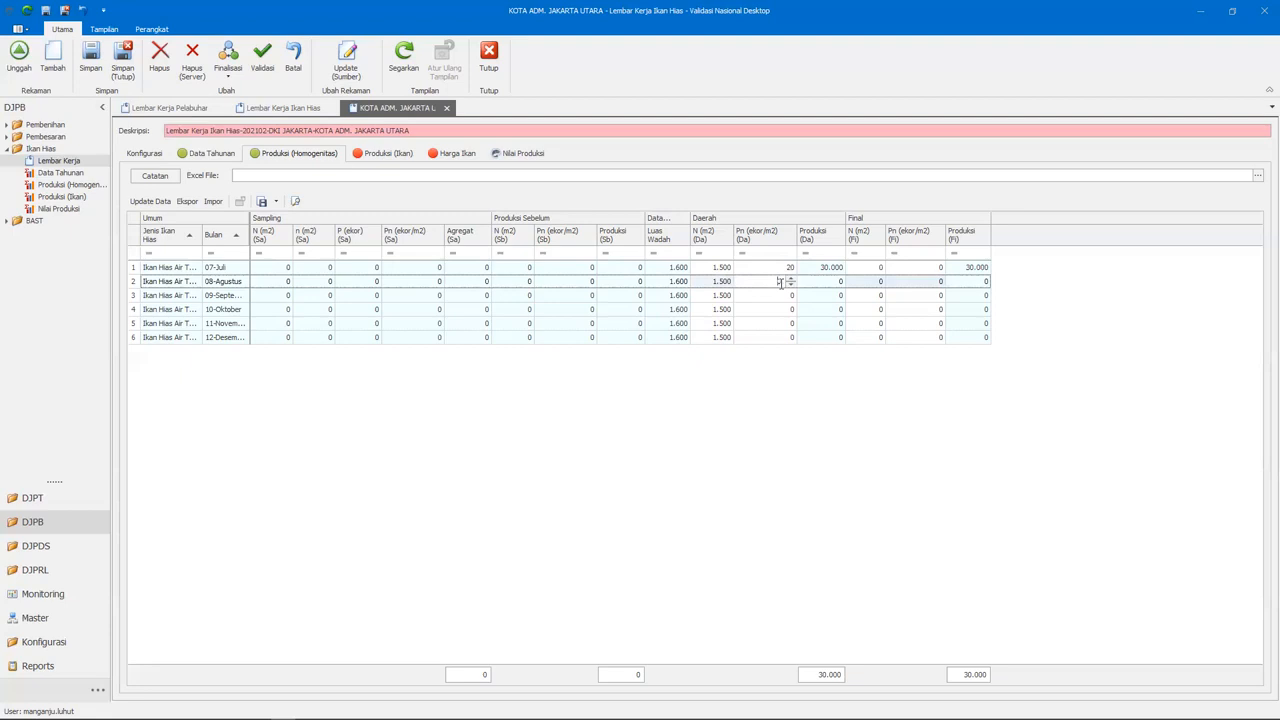
pyautogui.press('Return')
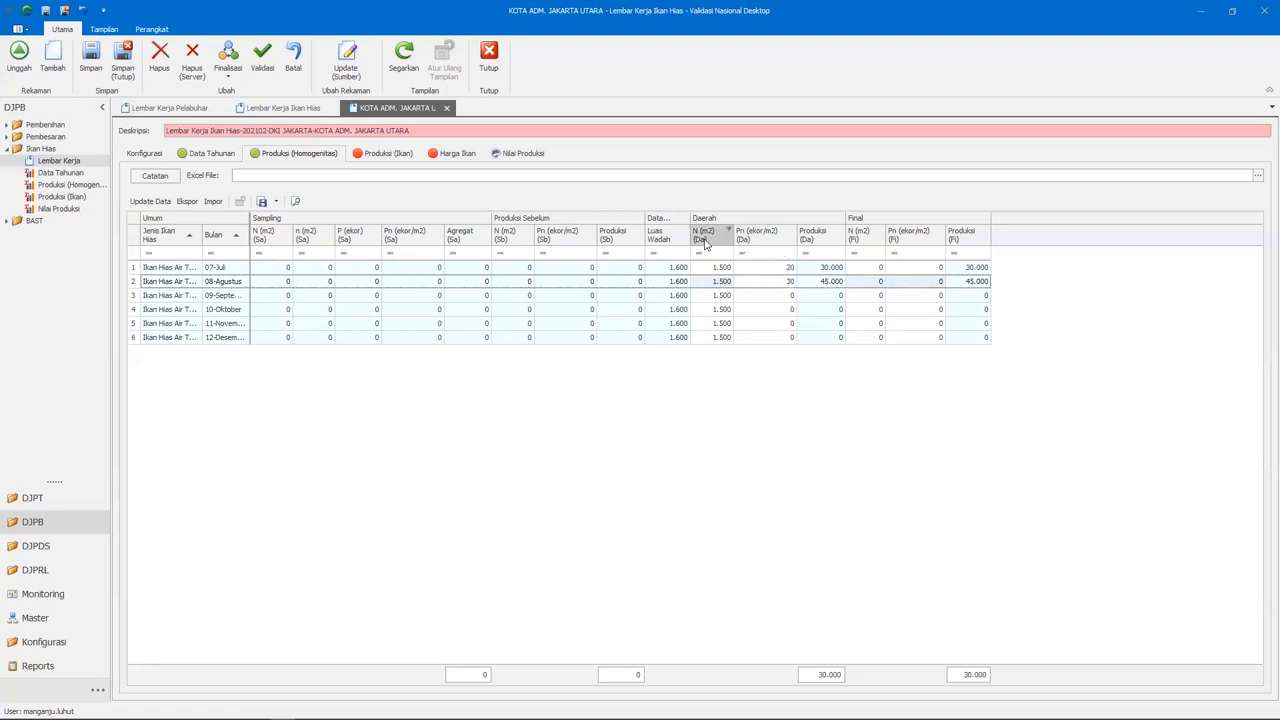
pyautogui.click(775, 298)
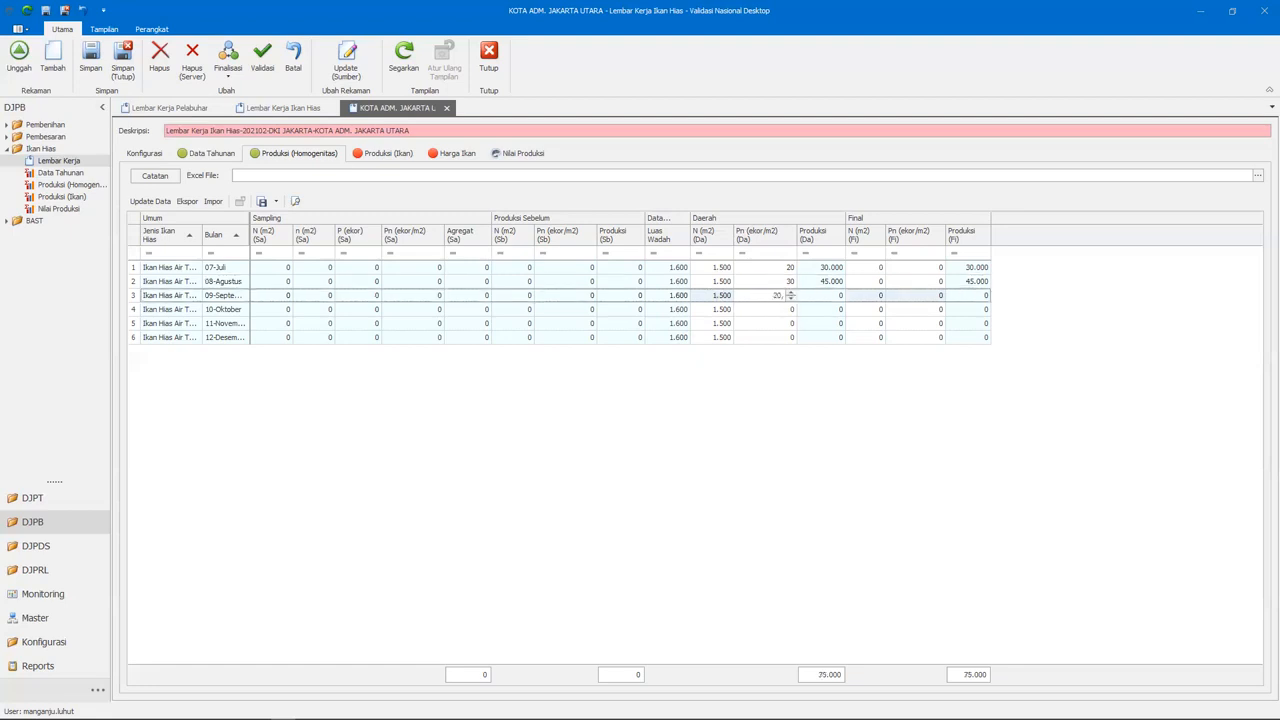
pyautogui.click(775, 312)
pyautogui.click(776, 309)
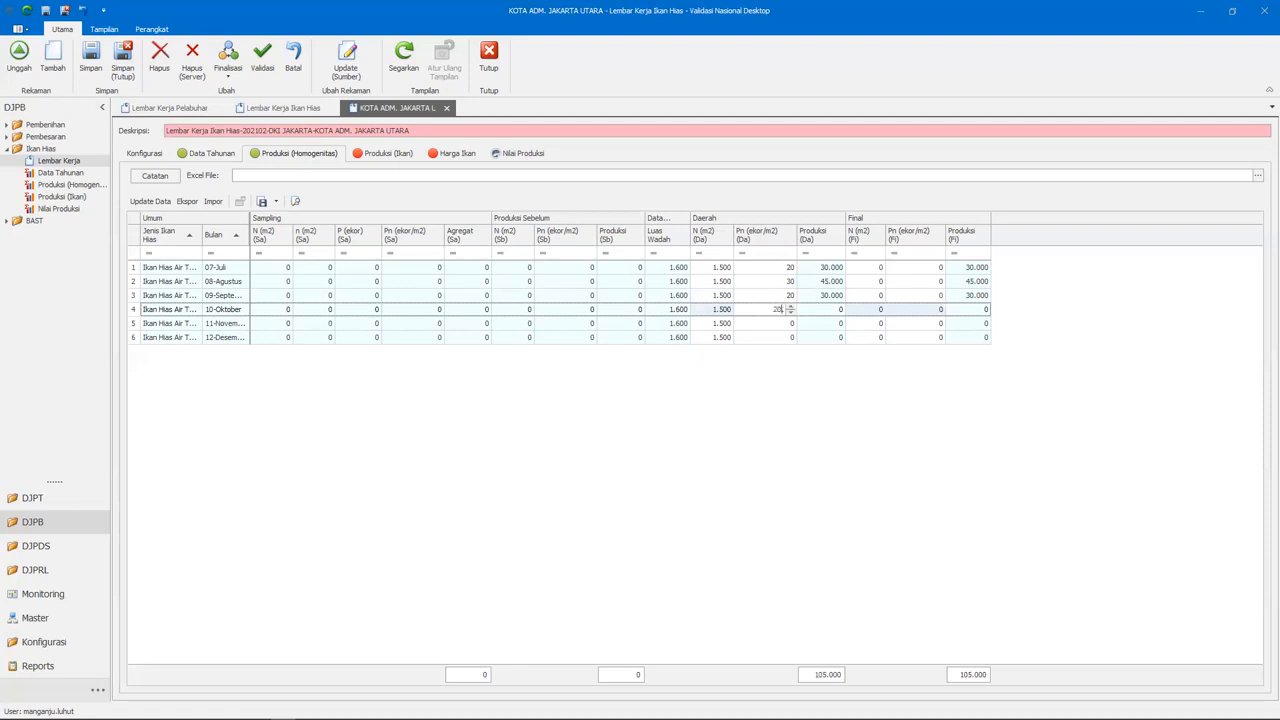
# Step: Set Daerah Pn (ekor/m2) to 20 for the 11-November and 12-Desember rows
pyautogui.click(777, 323)
pyautogui.click(777, 323)
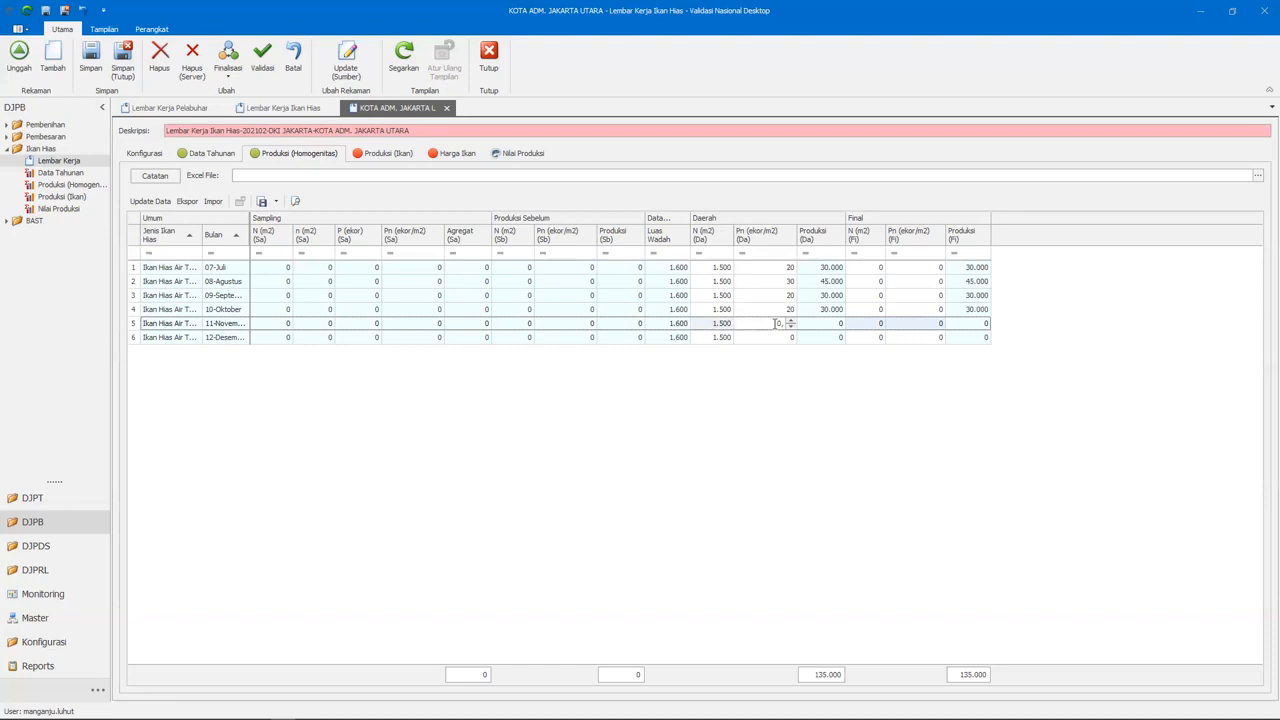
pyautogui.write('20')
pyautogui.click(779, 338)
pyautogui.click(779, 338)
pyautogui.write('20')
pyautogui.press('Return')
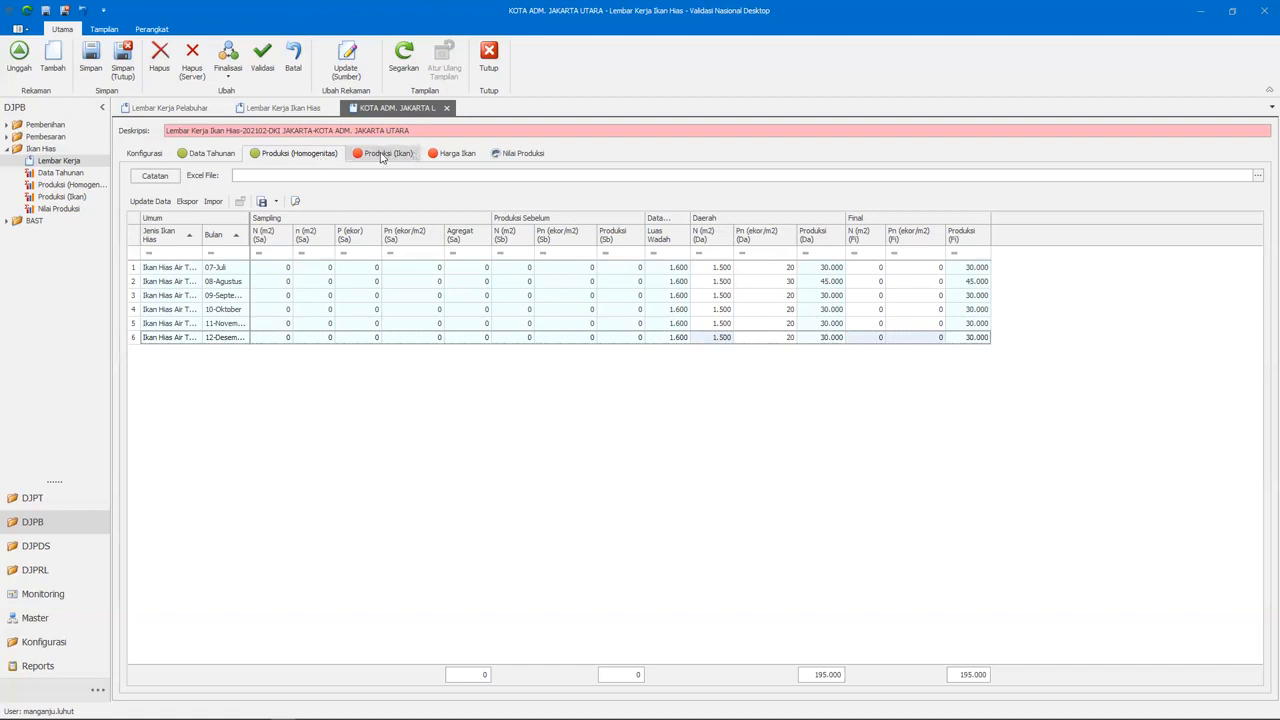
# Step: Update the Produksi (Ikan) data, saving the pending worksheet changes
pyautogui.click(381, 157)
pyautogui.click(312, 157)
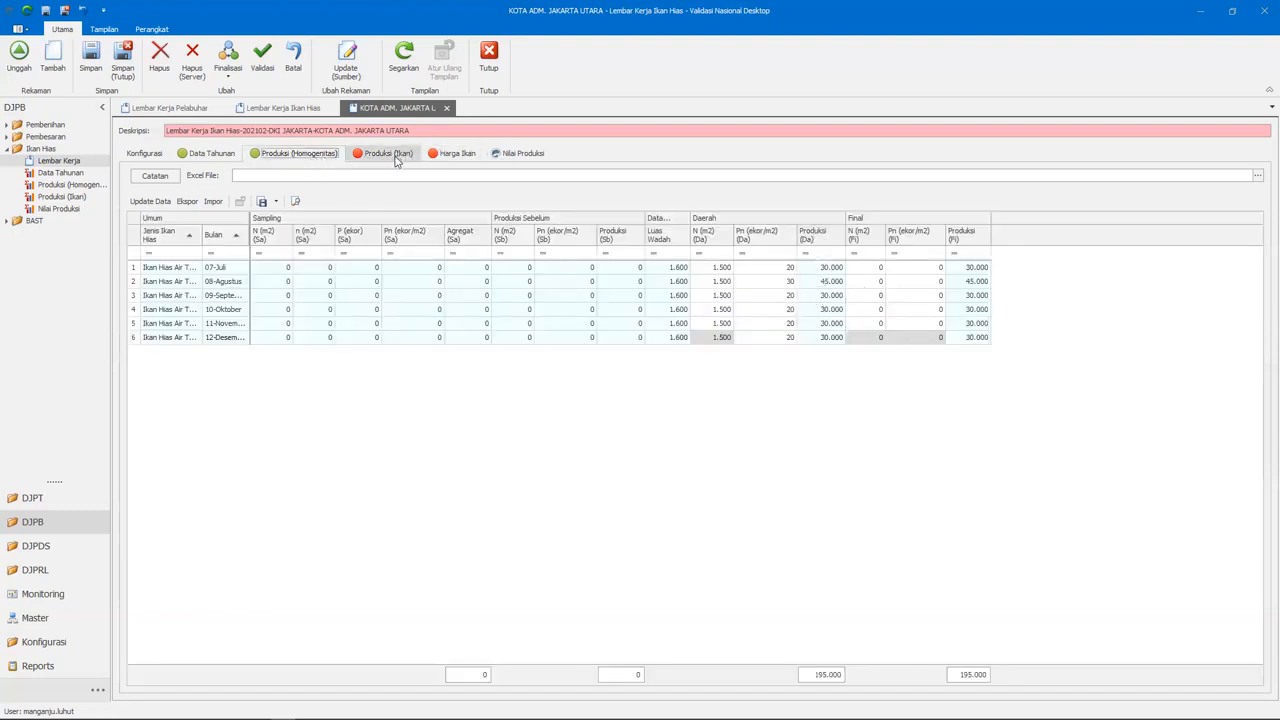
pyautogui.click(394, 158)
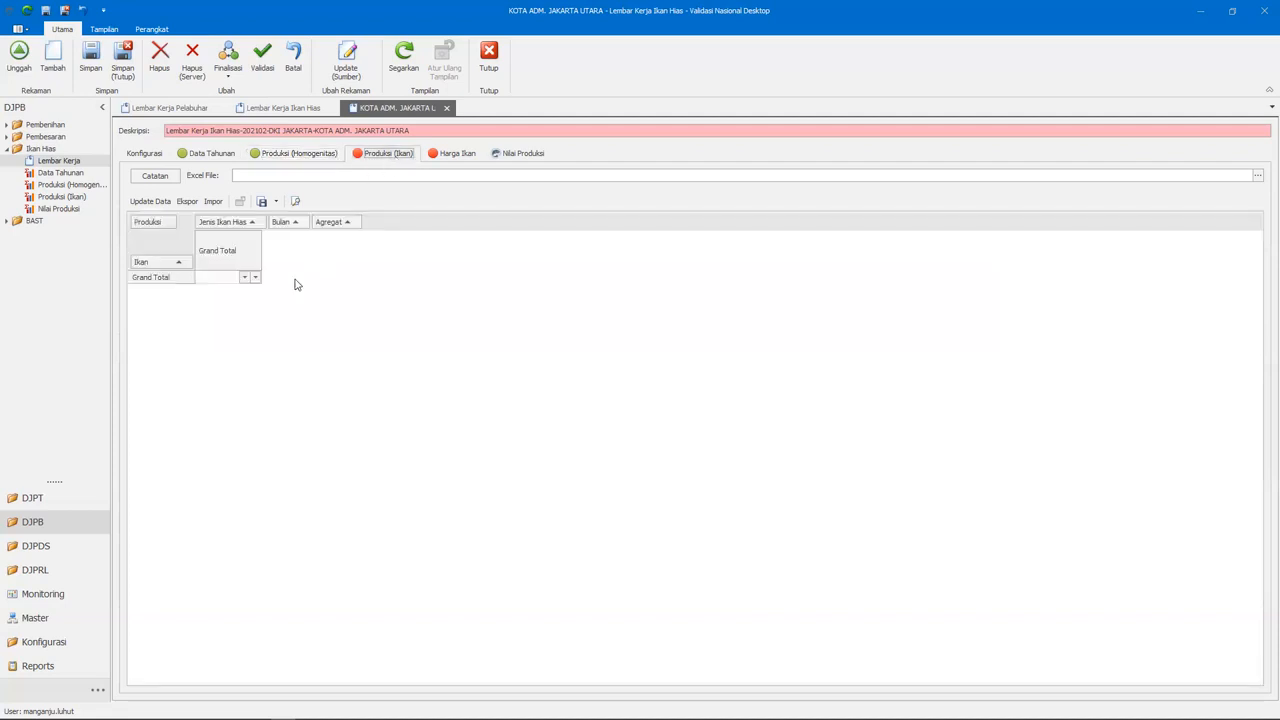
pyautogui.click(148, 206)
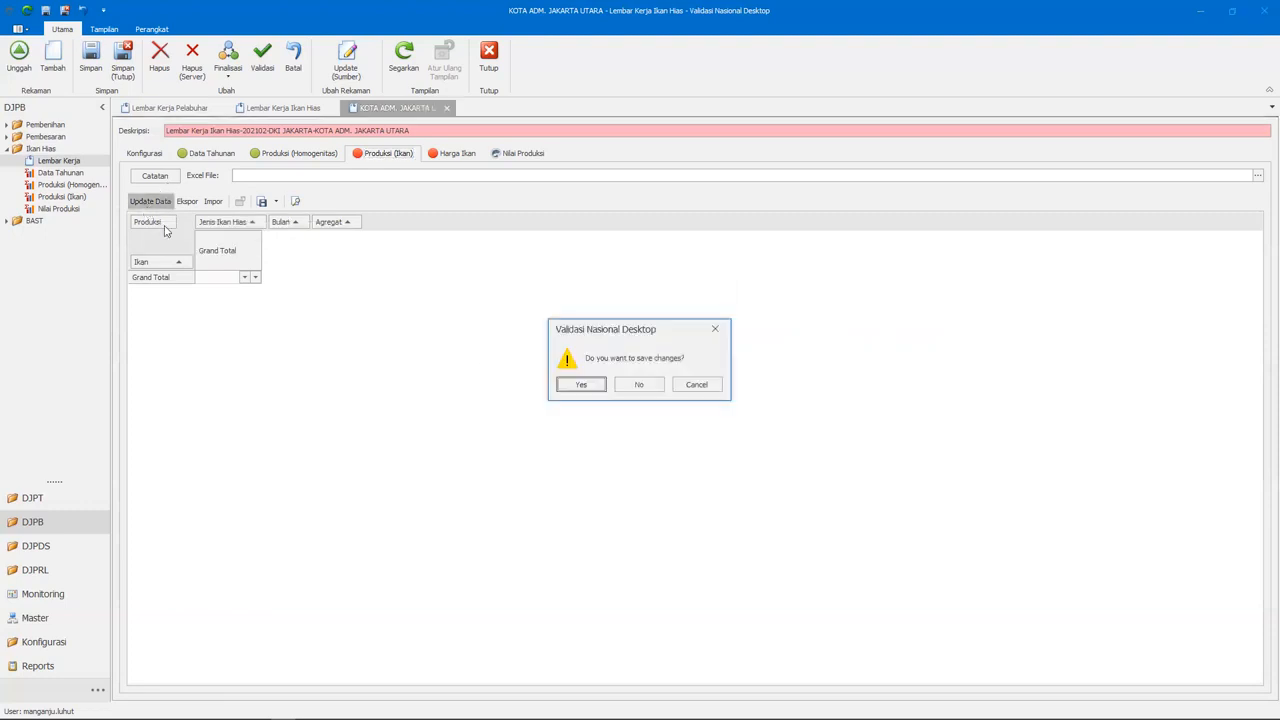
pyautogui.click(578, 386)
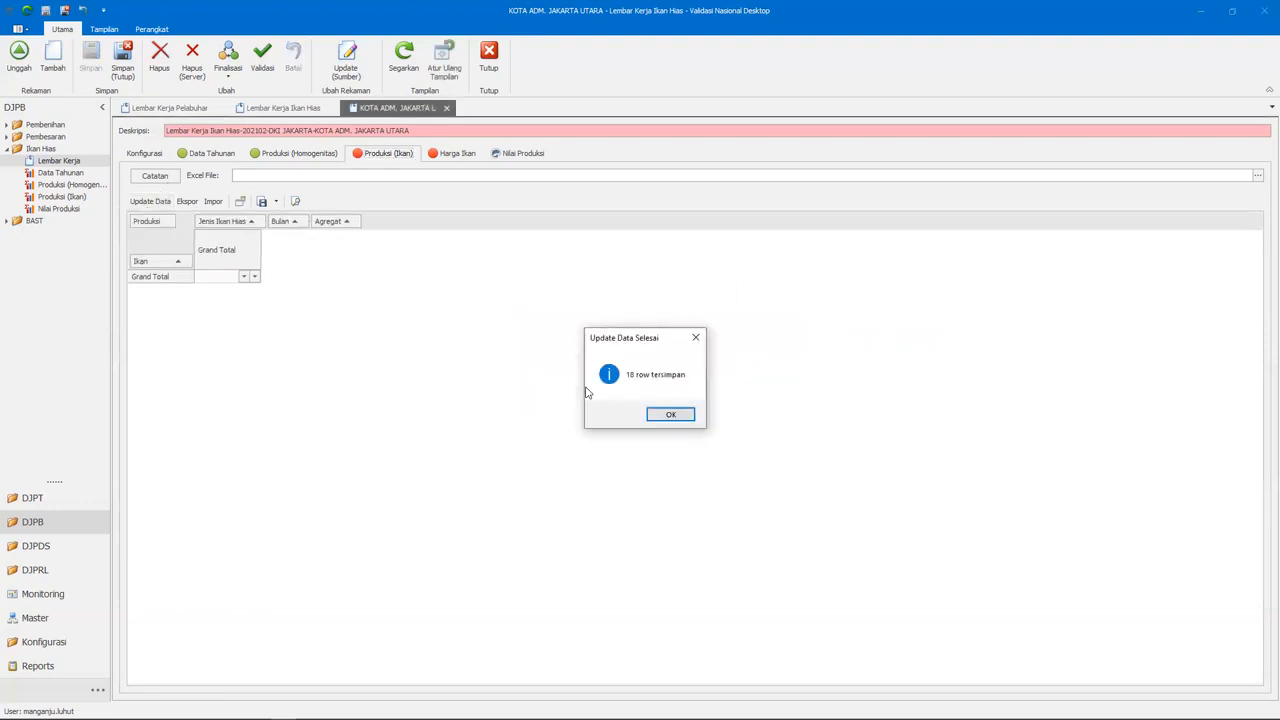
pyautogui.click(666, 415)
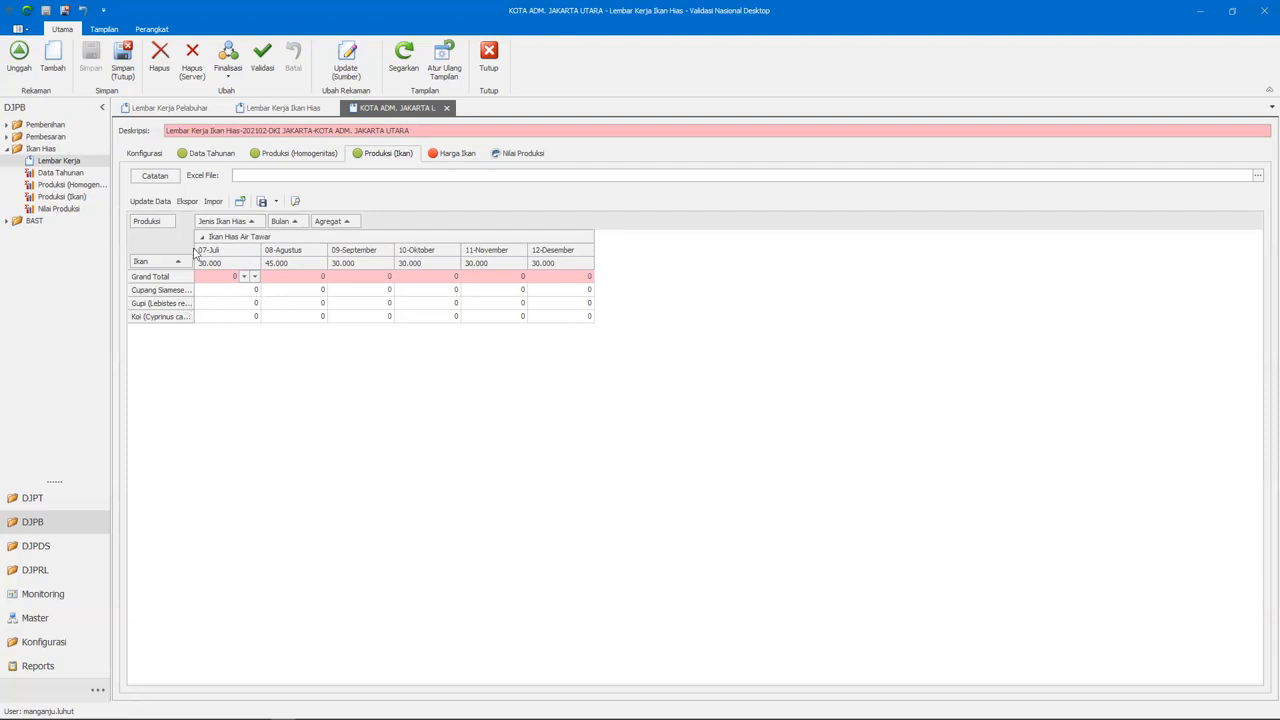
# Step: Enter the 07-Juli fish production: 20.000 for Cupang, 5.000 for Gupi and 5.000 for Koi
pyautogui.click(238, 291)
pyautogui.write('20.000')
pyautogui.press('Return')
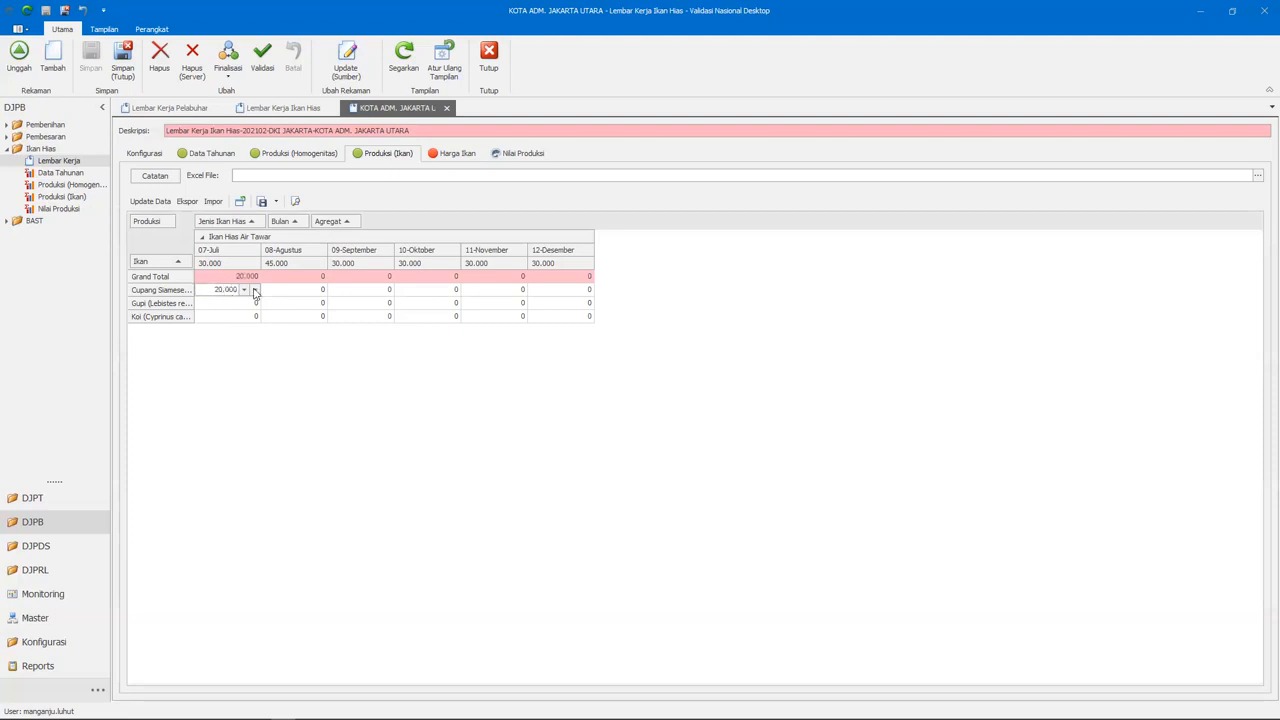
pyautogui.click(212, 305)
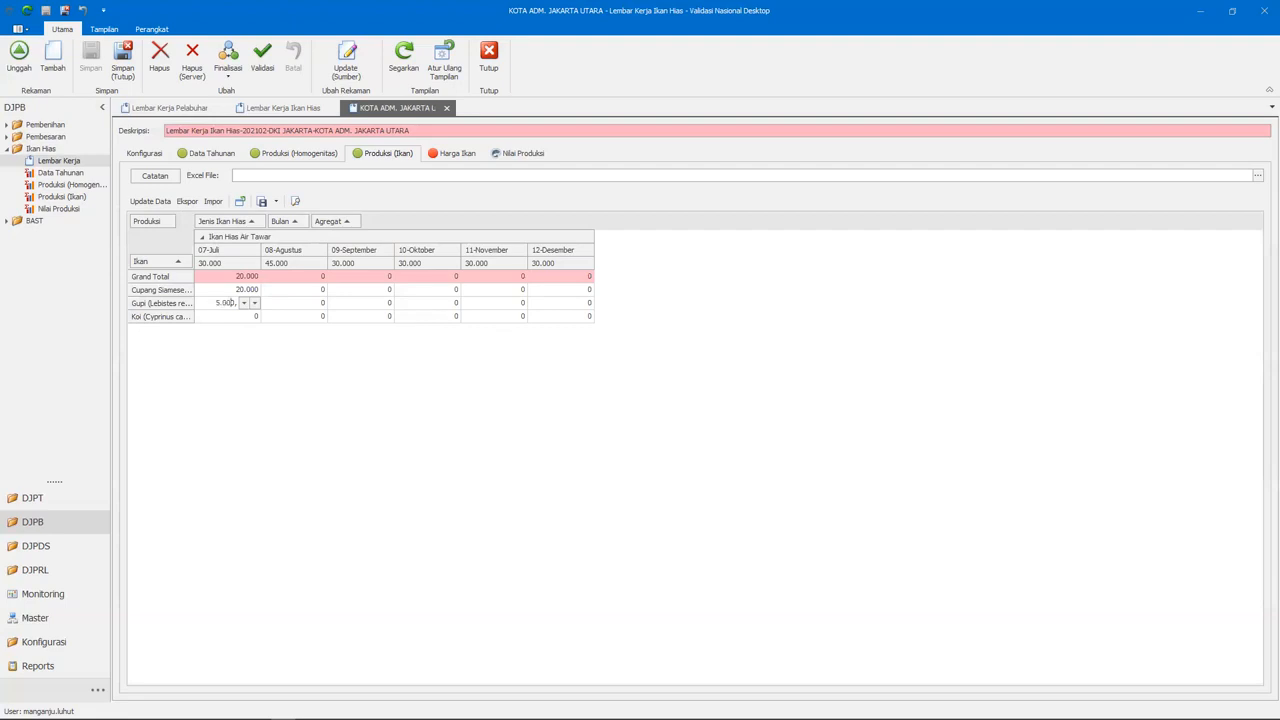
pyautogui.write('5.000,')
pyautogui.press('Return')
pyautogui.click(224, 317)
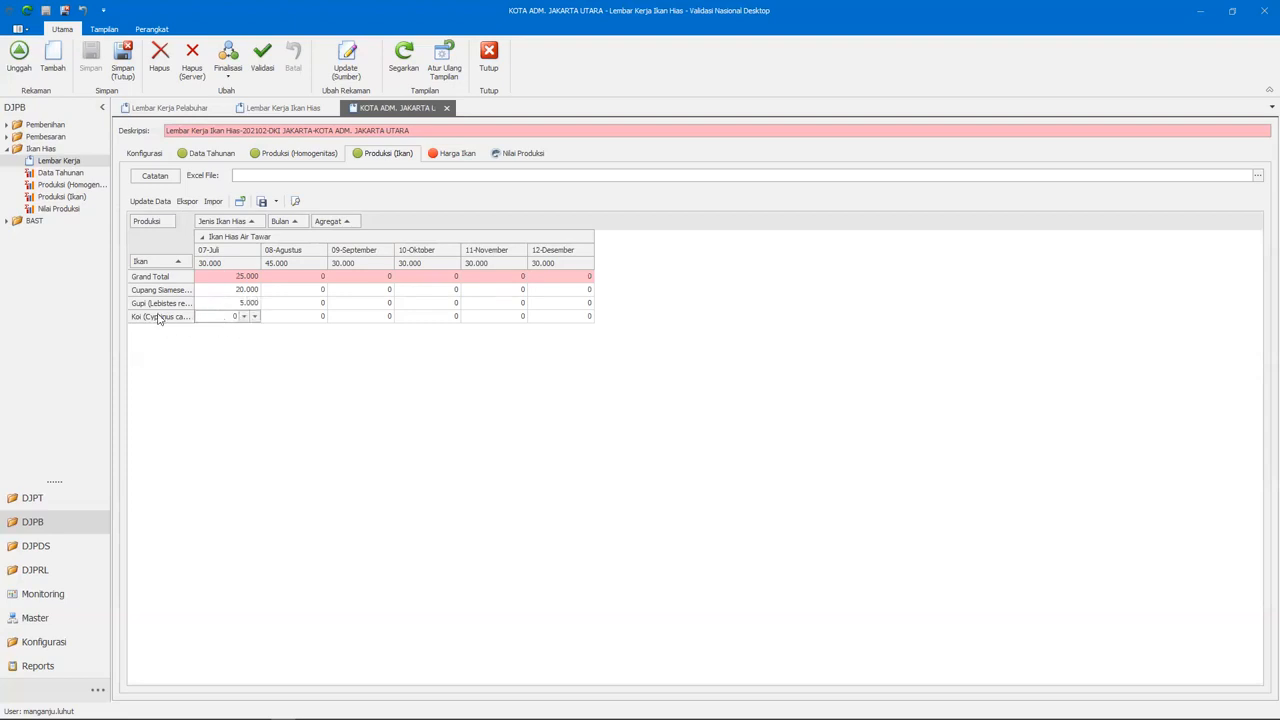
pyautogui.doubleClick(230, 316)
pyautogui.click(236, 346)
pyautogui.click(219, 316)
# Step: Enter the 08-Agustus fish production: 30.000 for Cupang, 10.000 for Gupi and 5.000 for Koi
pyautogui.click(312, 290)
pyautogui.click(310, 278)
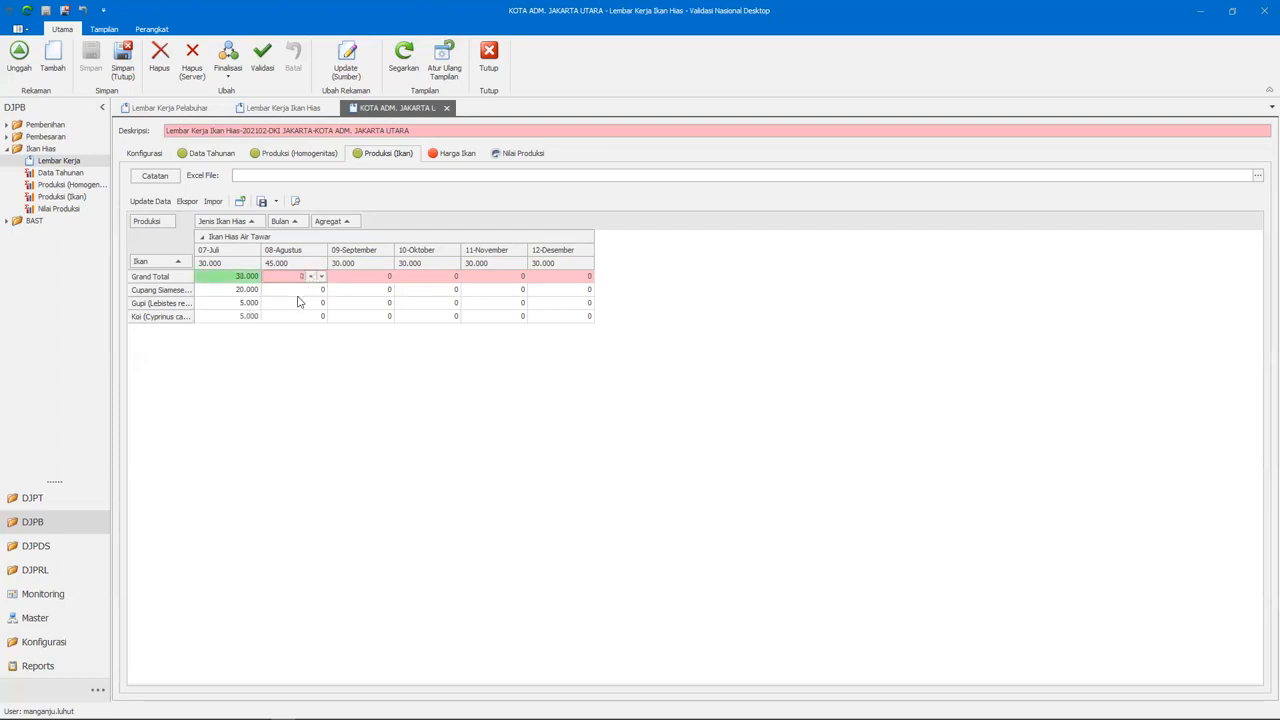
pyautogui.click(300, 289)
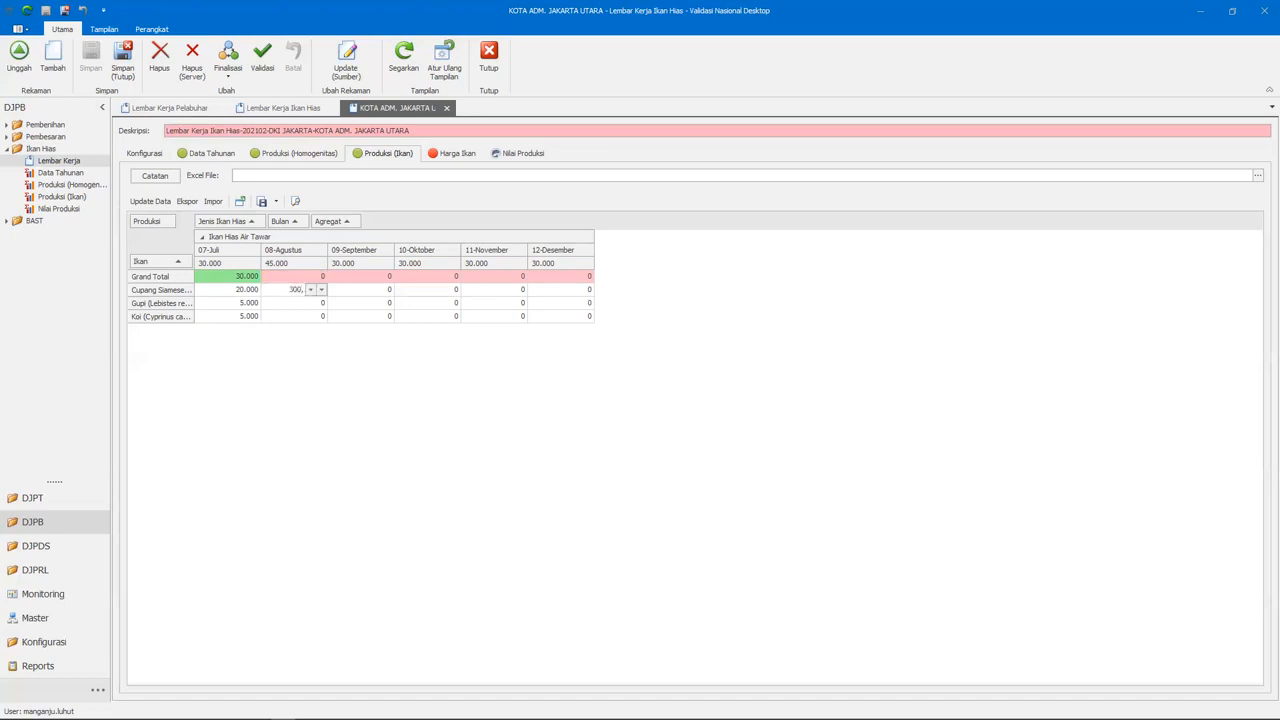
pyautogui.write('30.000')
pyautogui.click(300, 302)
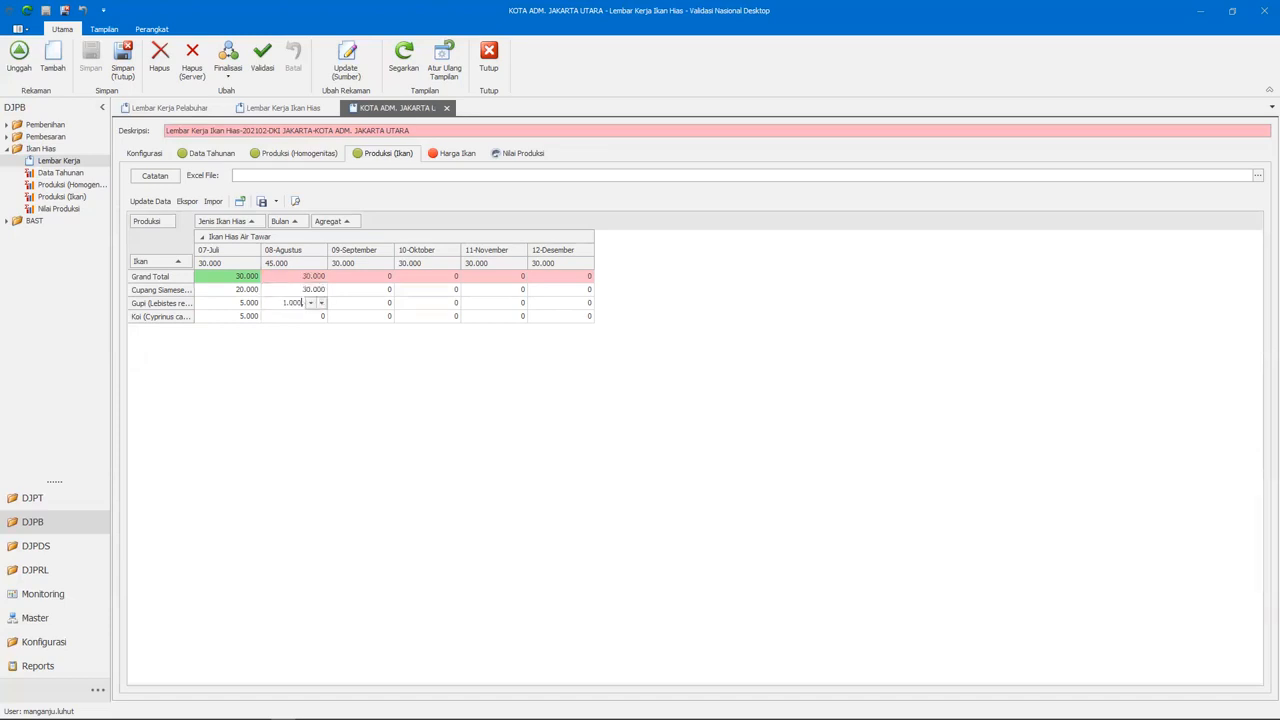
pyautogui.click(294, 318)
pyautogui.write('50')
pyautogui.press('Return')
# Step: Enter the 09-September fish production: 15.000 for Cupang, 10.000 for Gupi and 5.000 for Koi
pyautogui.click(351, 277)
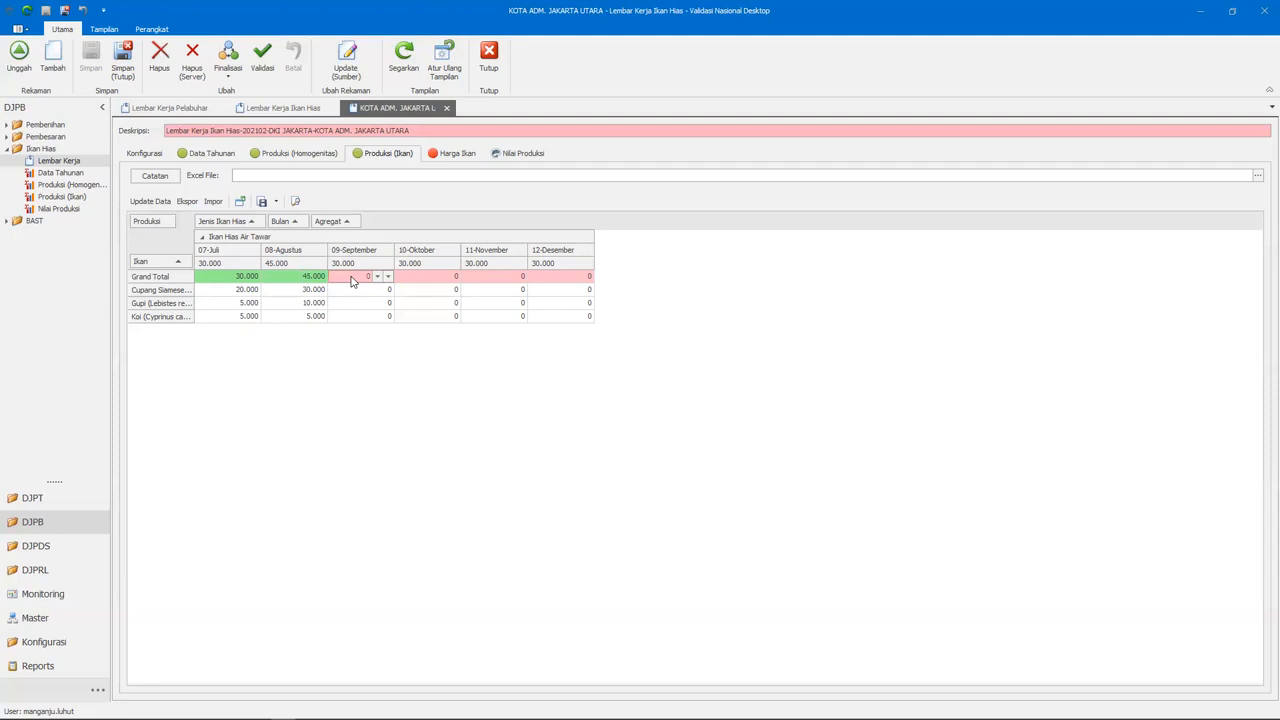
pyautogui.click(357, 292)
pyautogui.write('15.000')
pyautogui.click(348, 304)
pyautogui.write('10.000')
pyautogui.click(362, 316)
pyautogui.write('5.000')
# Step: Enter the 10-Oktober fish production: 15.000 for Cupang, 10.000 for Gupi and 5.000 for Koi
pyautogui.click(422, 290)
pyautogui.write('0')
pyautogui.click(444, 317)
pyautogui.write('5000')
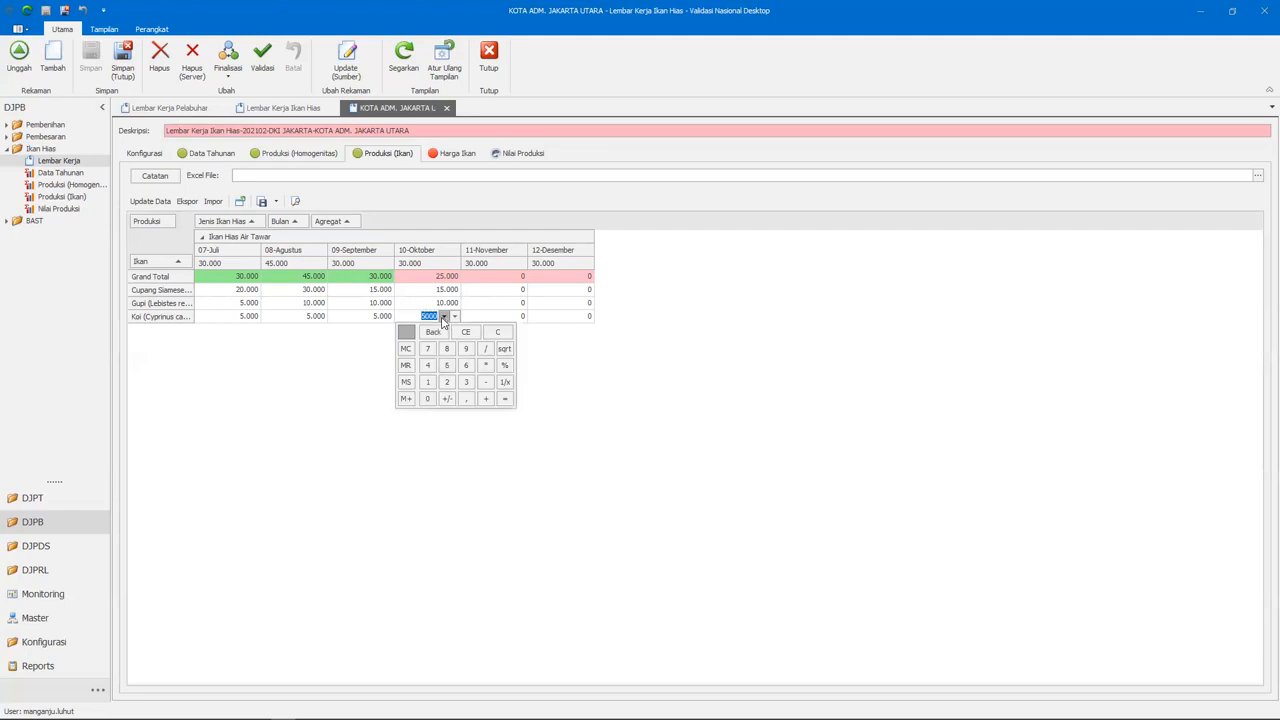
pyautogui.press('Return')
# Step: Enter the 11-November fish production: 20.000 for Cupang, 6.000 for Gupi and 4.000 for Koi
pyautogui.click(506, 281)
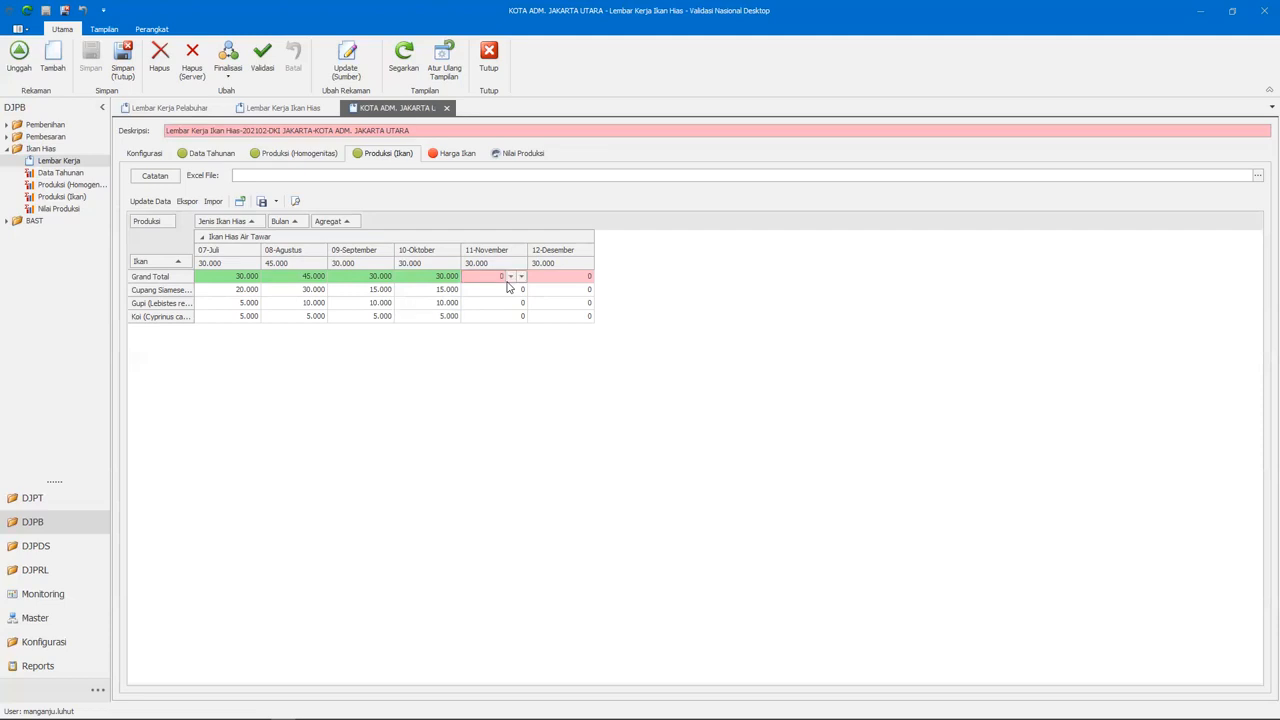
pyautogui.click(499, 289)
pyautogui.write('20.000')
pyautogui.click(514, 304)
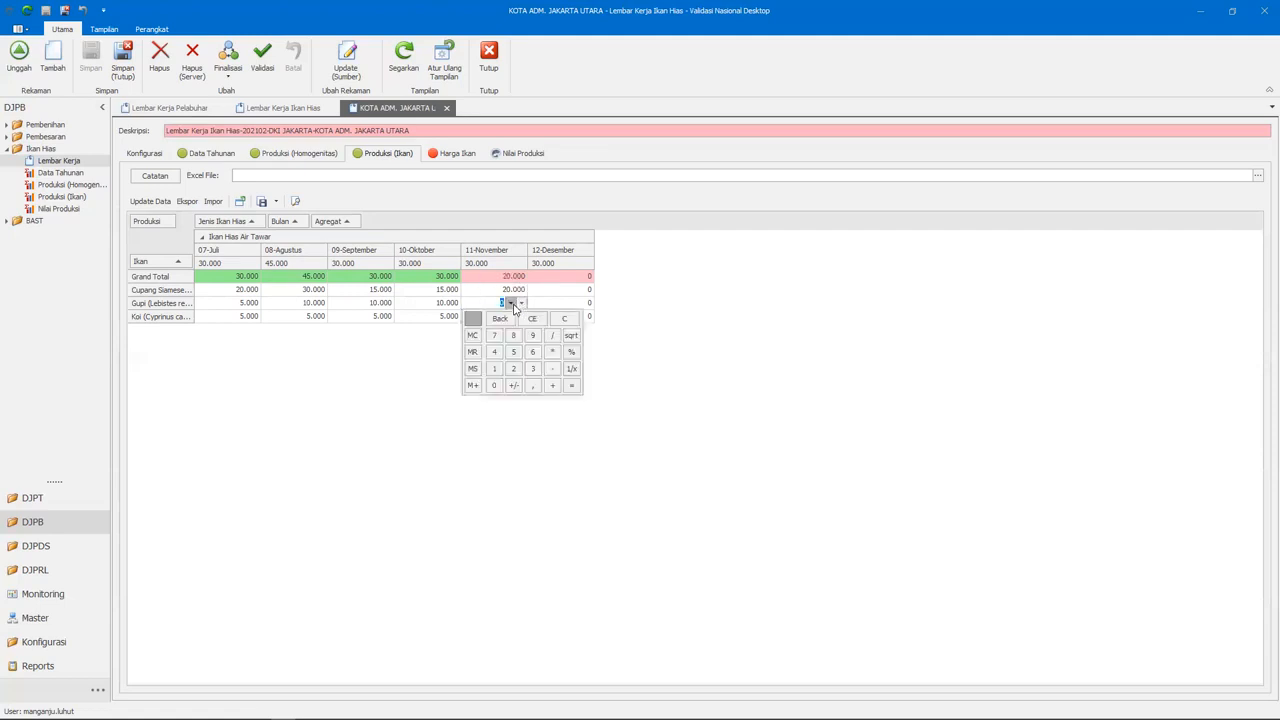
pyautogui.write('5000')
pyautogui.press('Return')
pyautogui.click(513, 317)
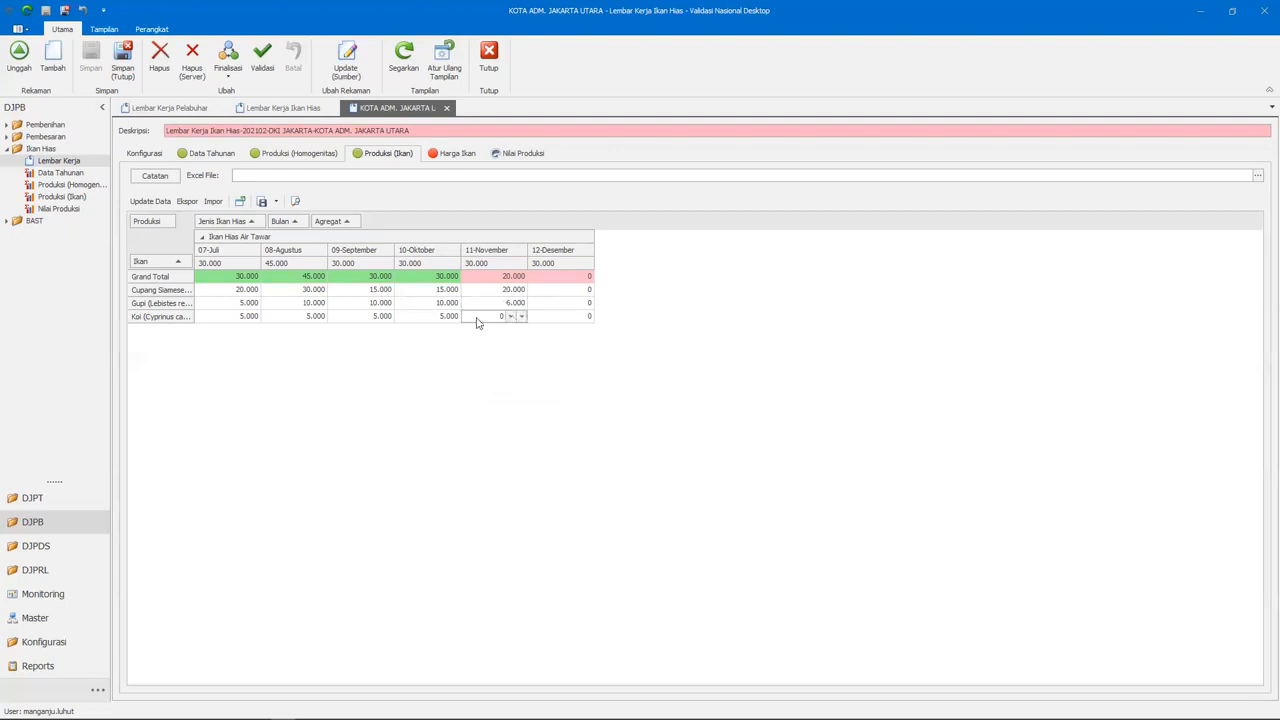
pyautogui.write('4.000')
pyautogui.press('Return')
# Step: Enter the 12-Desember fish production: 5.000 for Cupang, 20.000 for Gupi and 5.000 for Koi
pyautogui.click(549, 277)
pyautogui.click(563, 290)
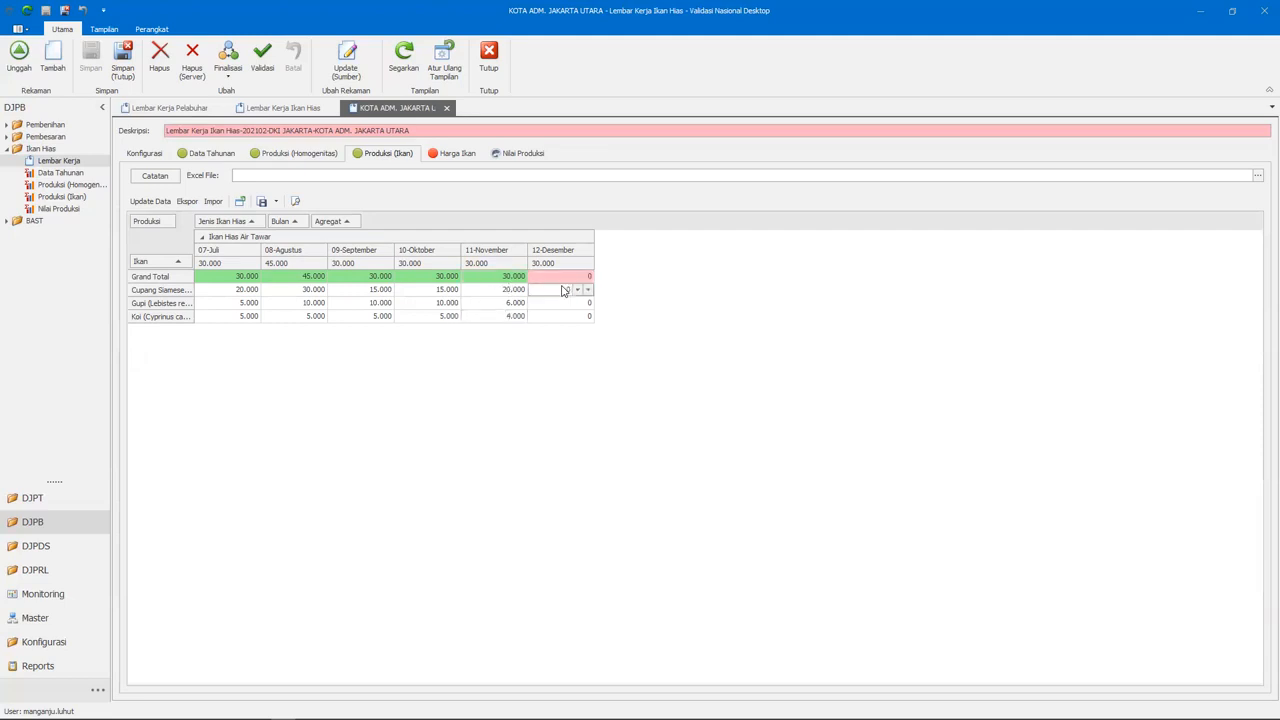
pyautogui.click(563, 289)
pyautogui.write('5000')
pyautogui.click(560, 303)
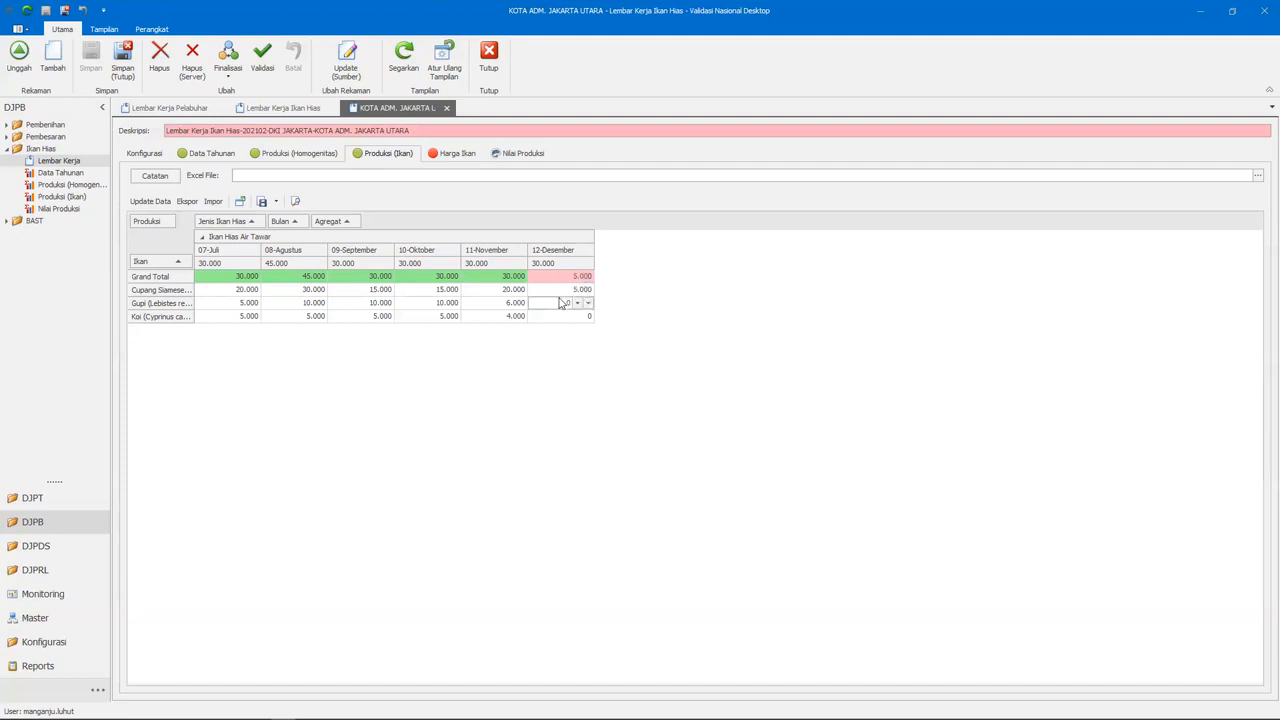
pyautogui.write('20.000')
pyautogui.click(545, 316)
pyautogui.write('5.0')
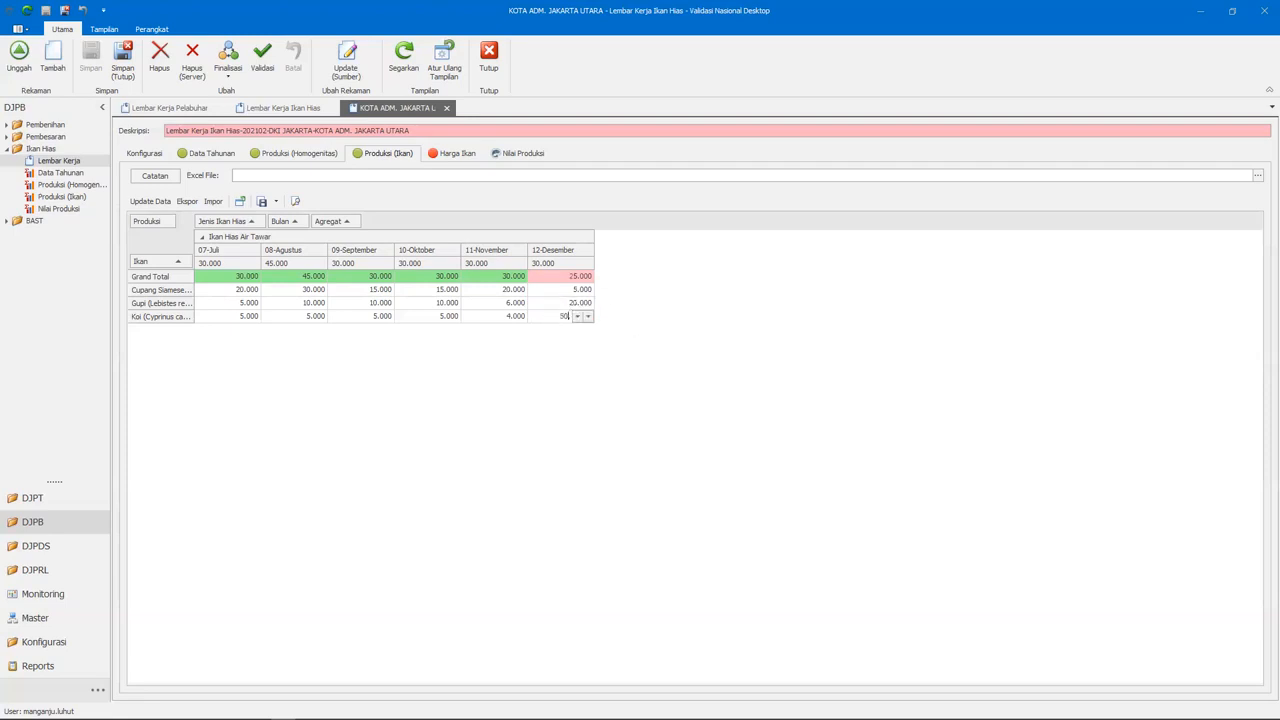
pyautogui.write('00')
pyautogui.press('Return')
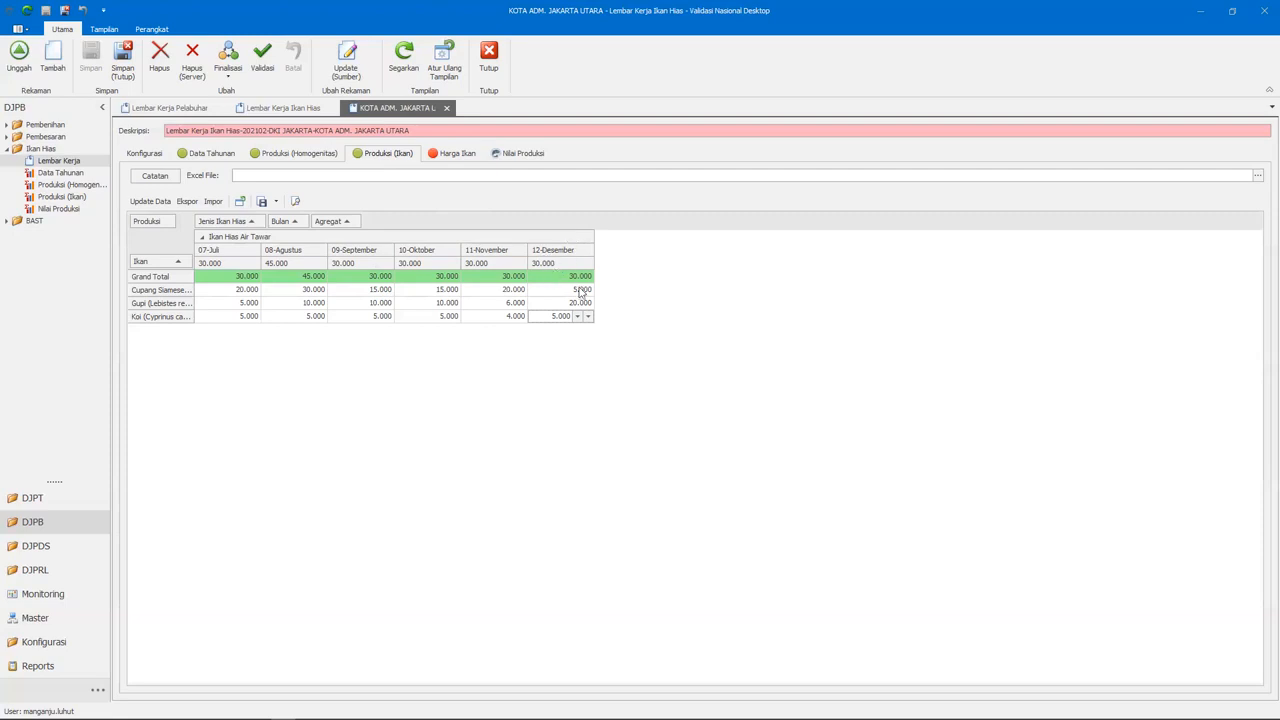
# Step: Write the Produksi (Ikan) validation note "Ikan CUpang mengalami penurunan produksi di bulan Desember karena pekerja banyak libur"
pyautogui.click(146, 178)
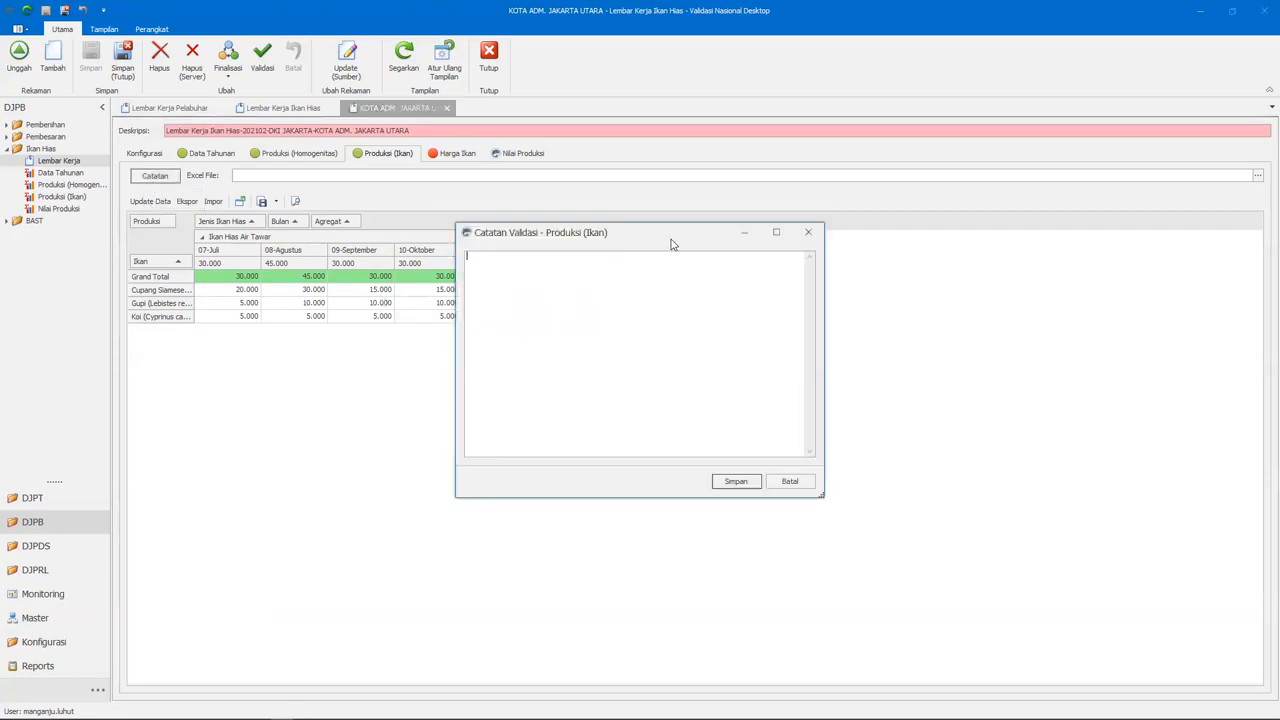
pyautogui.moveTo(672, 244); pyautogui.dragTo(865, 260)
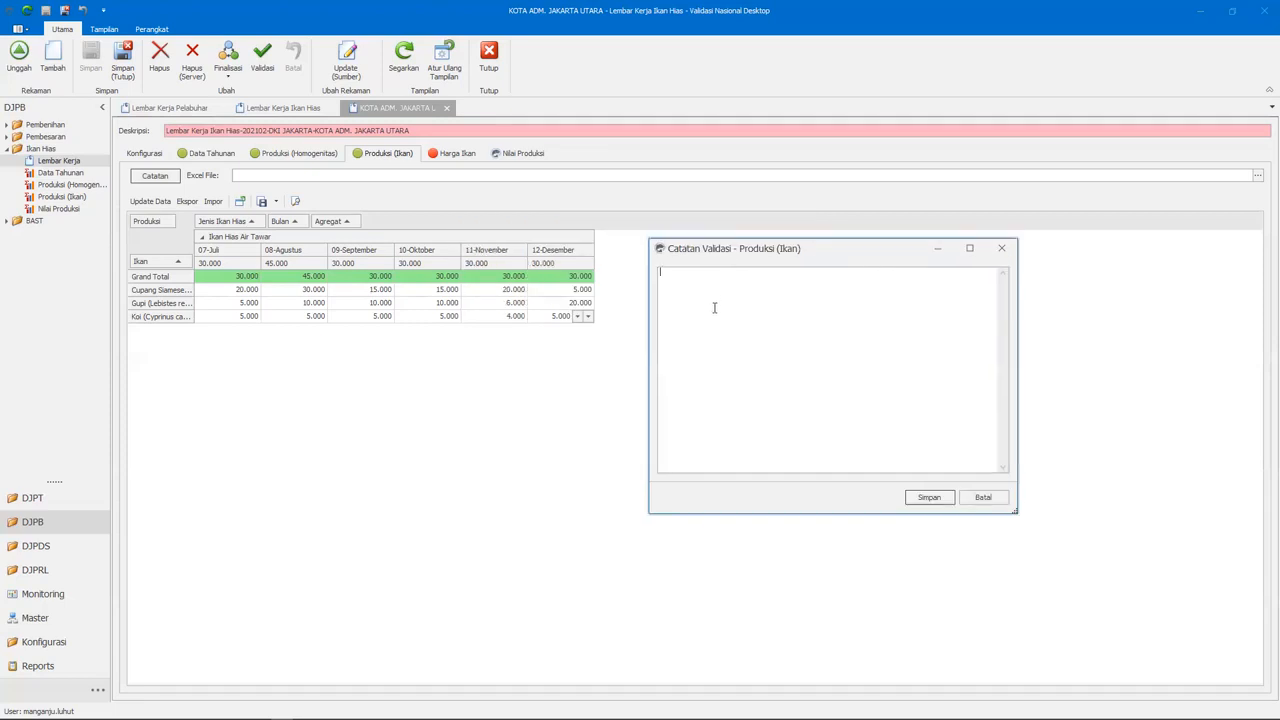
pyautogui.write('Ikan CUpang mengalami penur')
pyautogui.write('unan produksi di')
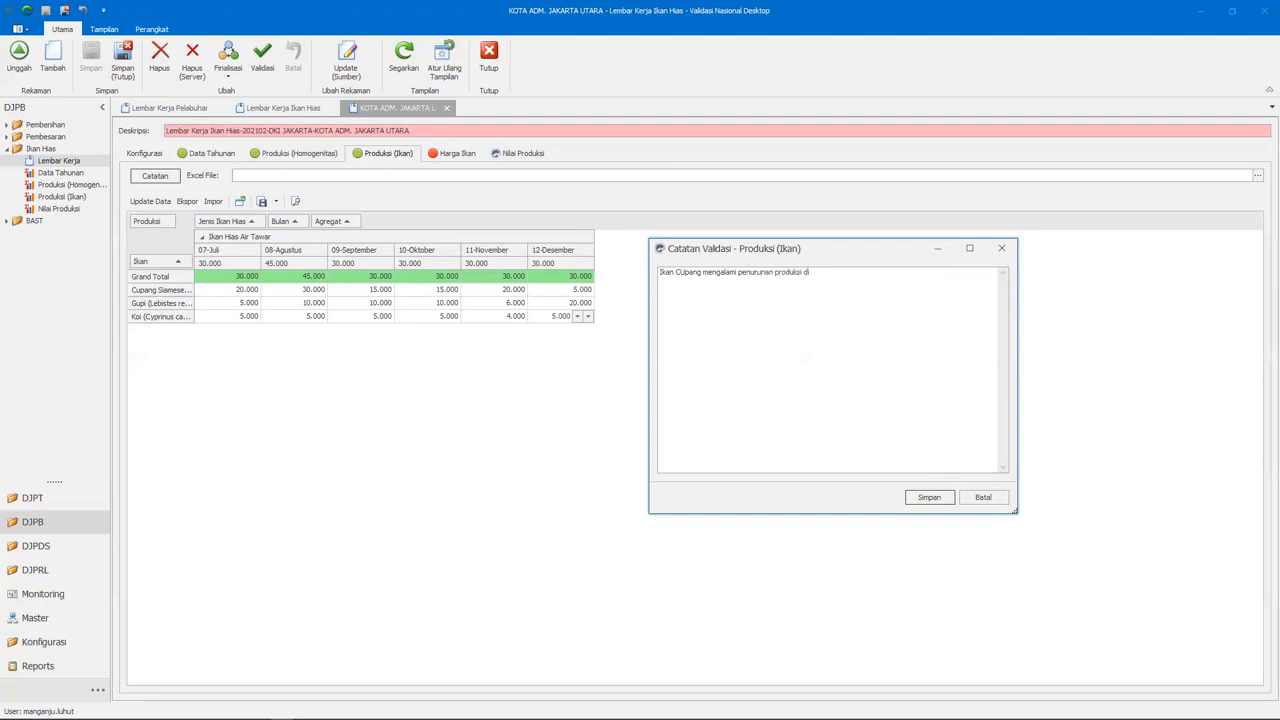
pyautogui.write(' bulan Desember karena pekerja banyak libur')
pyautogui.click(946, 501)
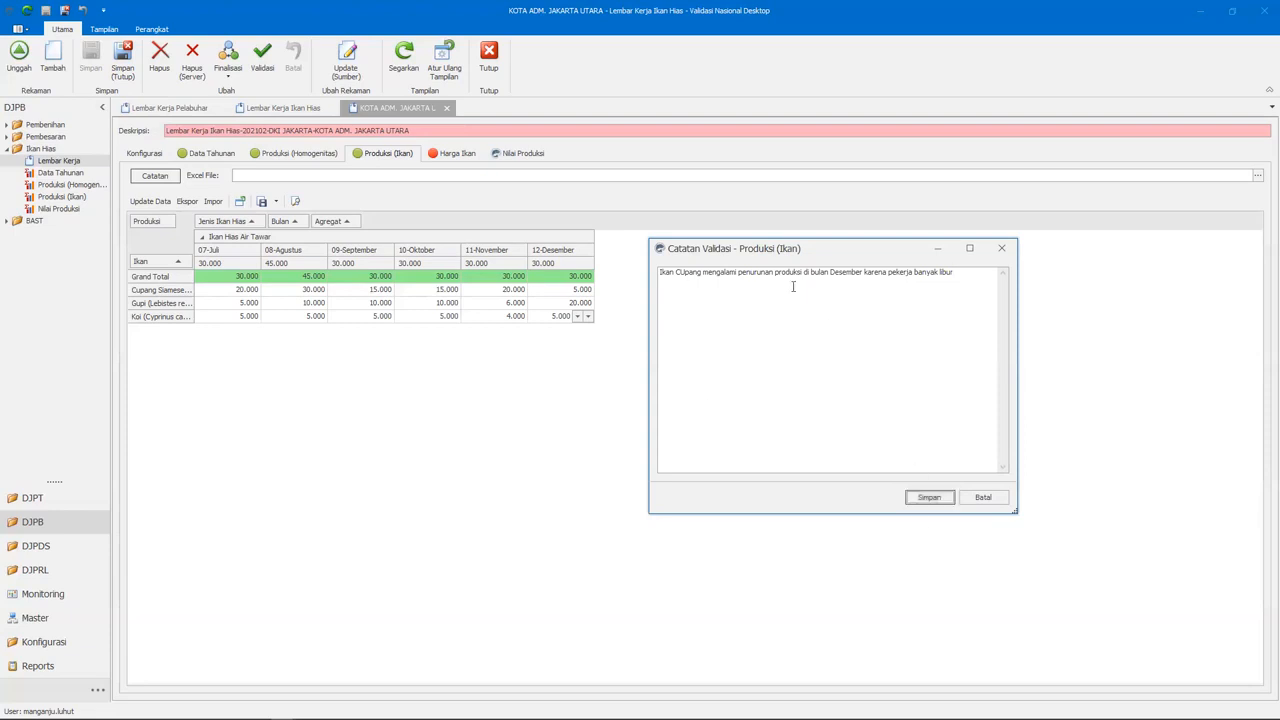
# Step: Correct the fish name in the validation note to "Cupang" and save the note
pyautogui.click(684, 272)
pyautogui.press('BackSpace')
pyautogui.write('u')
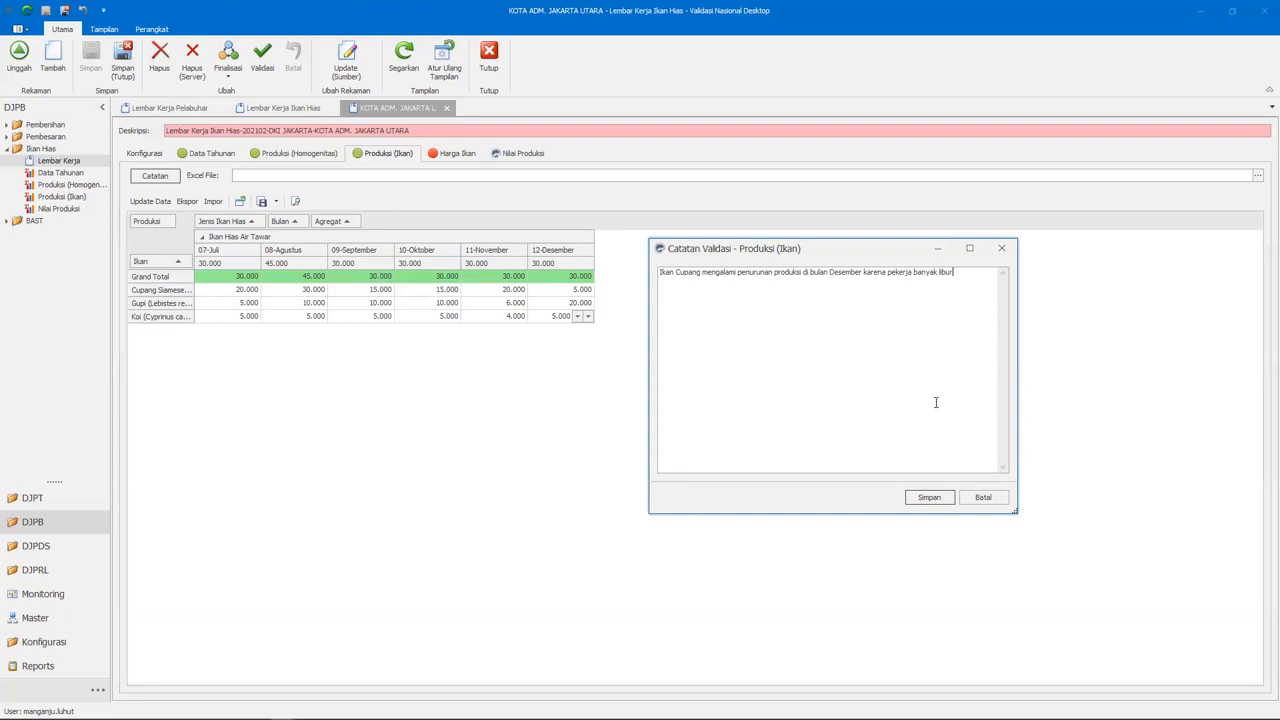
pyautogui.click(929, 497)
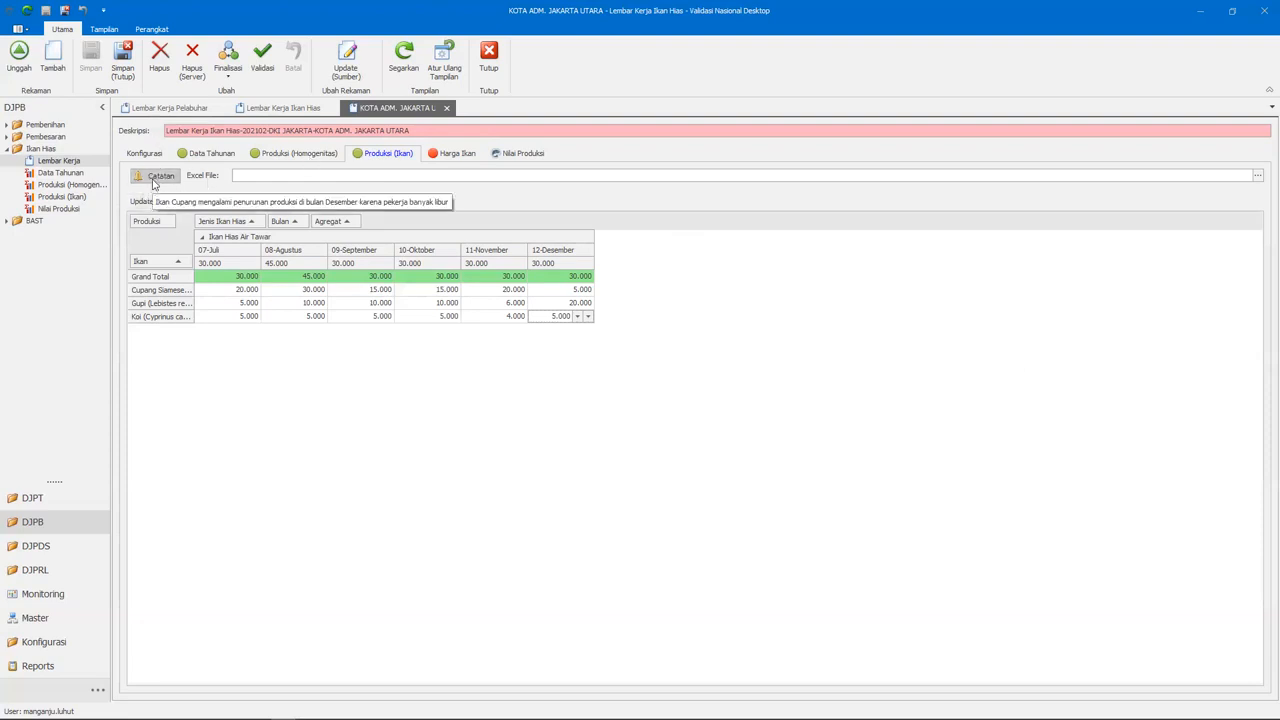
# Step: Update the Harga Ikan data so that it lists the fish types that need prices
pyautogui.click(452, 155)
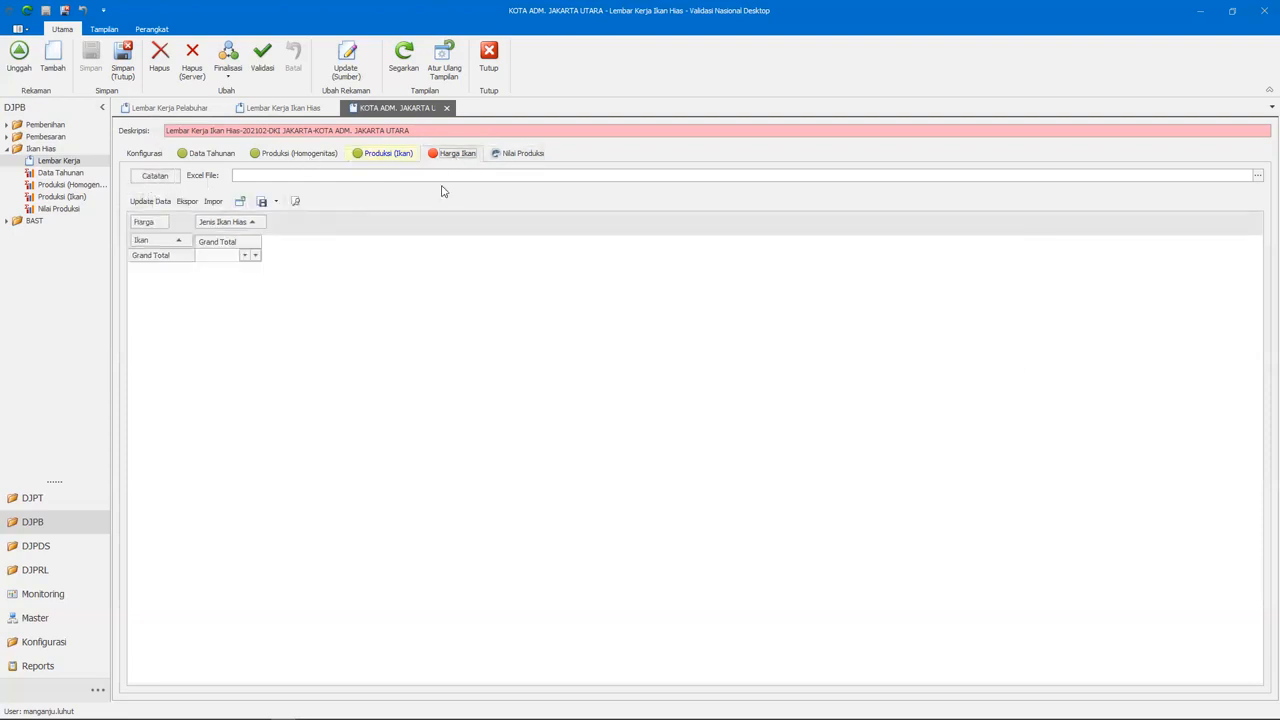
pyautogui.click(386, 157)
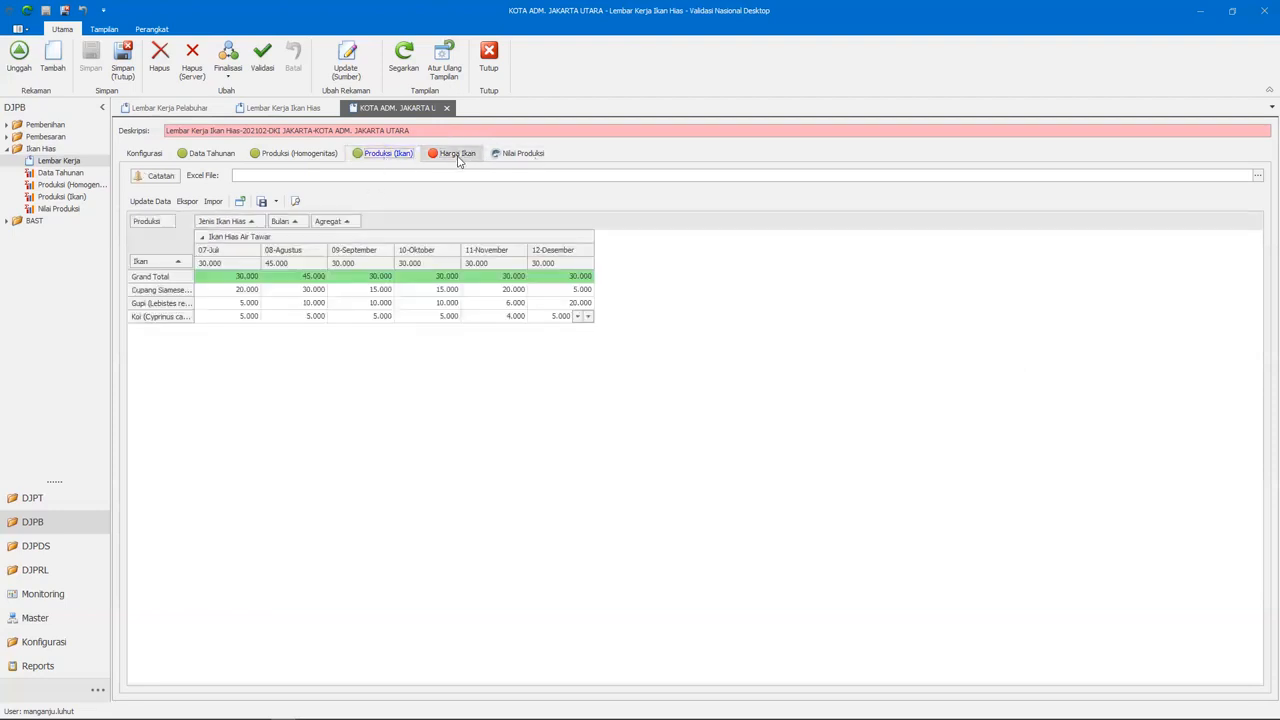
pyautogui.click(458, 158)
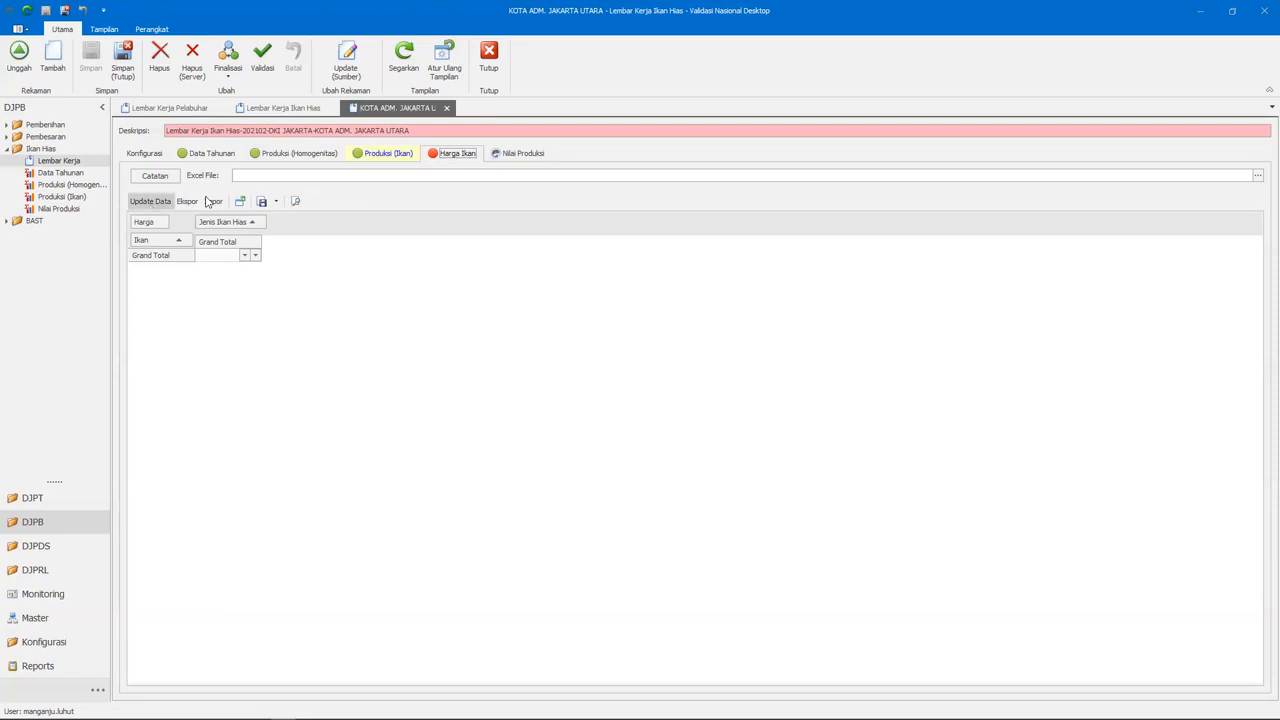
pyautogui.click(150, 202)
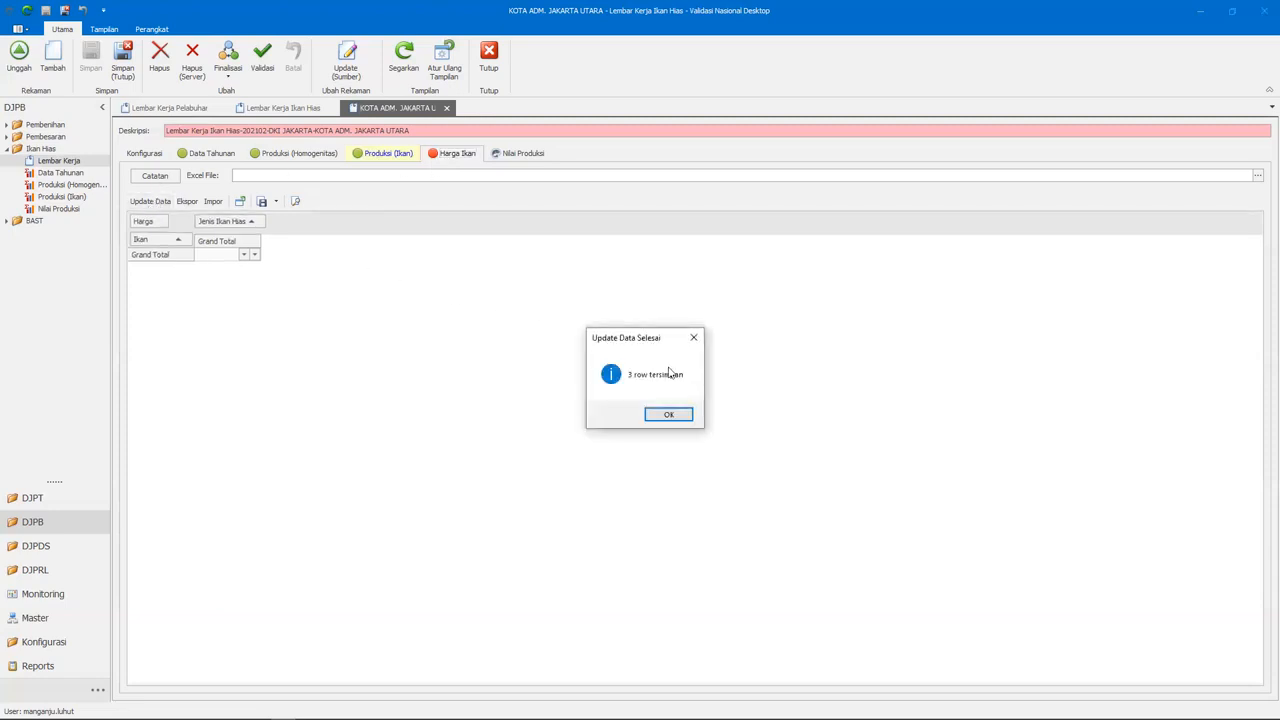
pyautogui.click(669, 415)
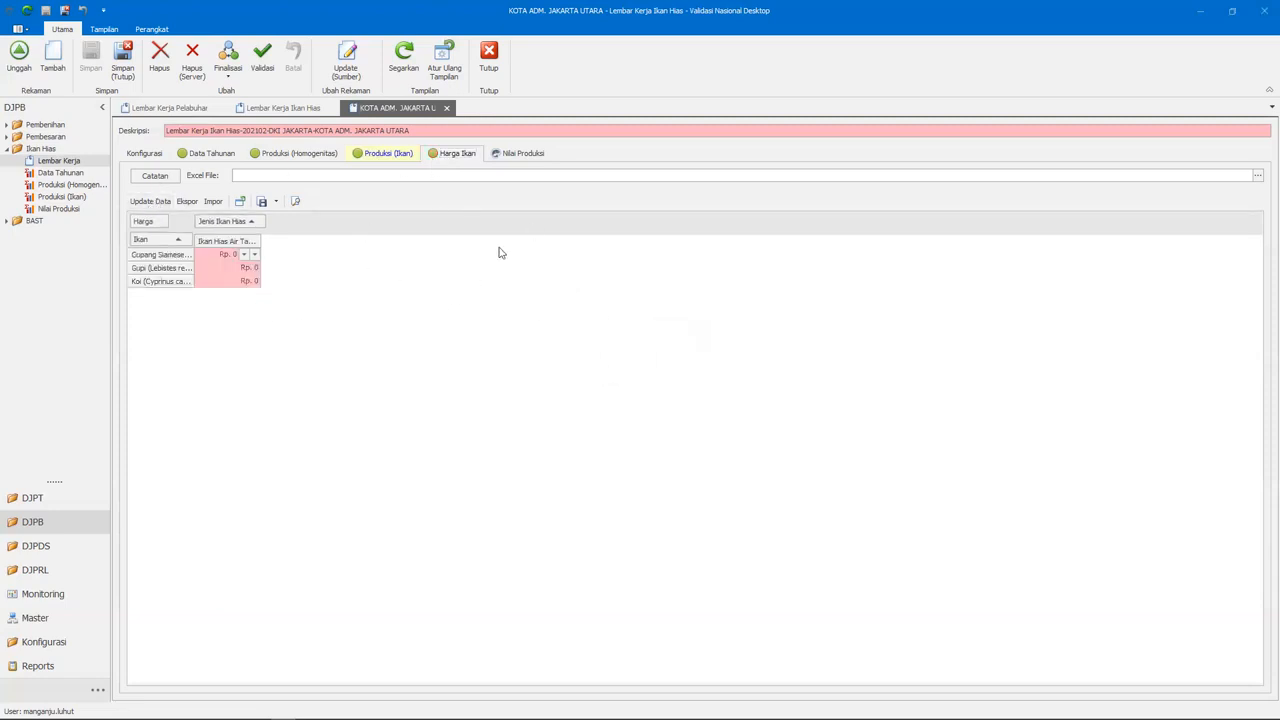
# Step: Enter the fish prices: Rp. 10.000 for Cupang, Rp. 6.000 for Gupi and Rp. 25.000 for Koi
pyautogui.click(226, 258)
pyautogui.write('10.000,')
pyautogui.press('Return')
pyautogui.click(229, 269)
pyautogui.click(229, 268)
pyautogui.write('6000')
pyautogui.press('Return')
pyautogui.click(217, 281)
pyautogui.press('Return')
# Step: Review the Nilai Produksi data, then validate the Jakarta Utara Ikan Hias worksheet and upload it
pyautogui.click(515, 154)
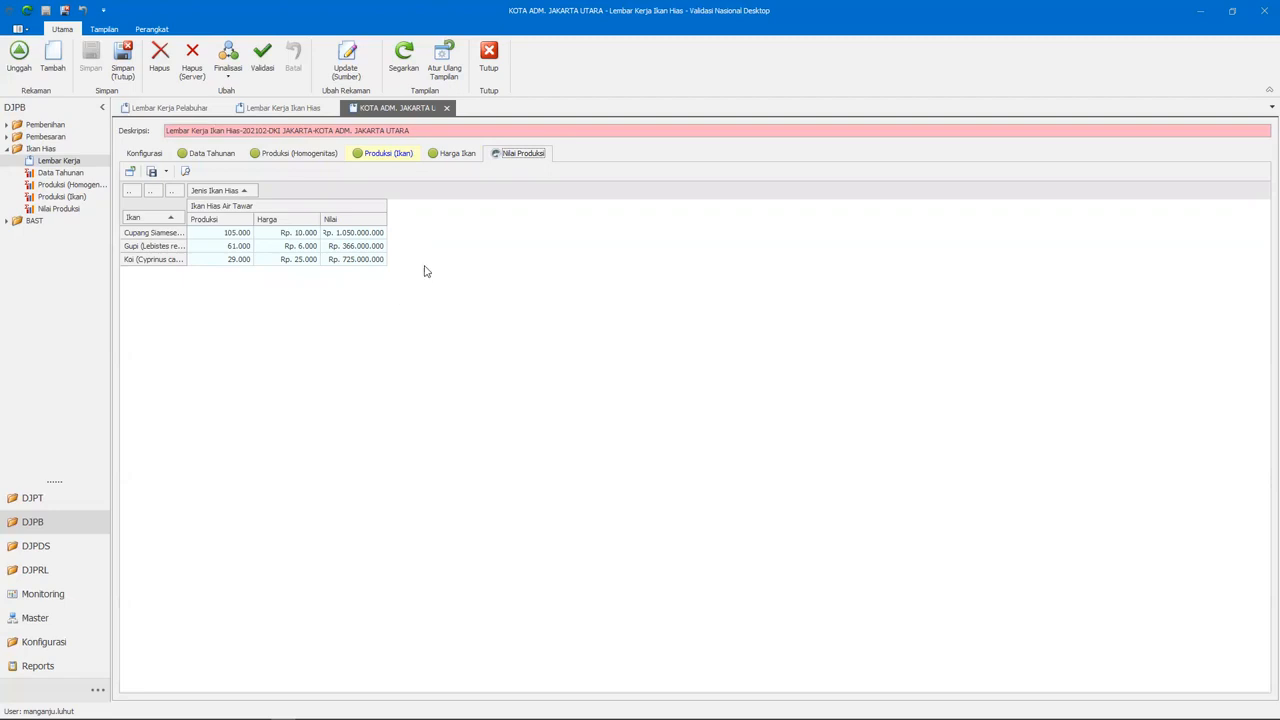
pyautogui.click(264, 64)
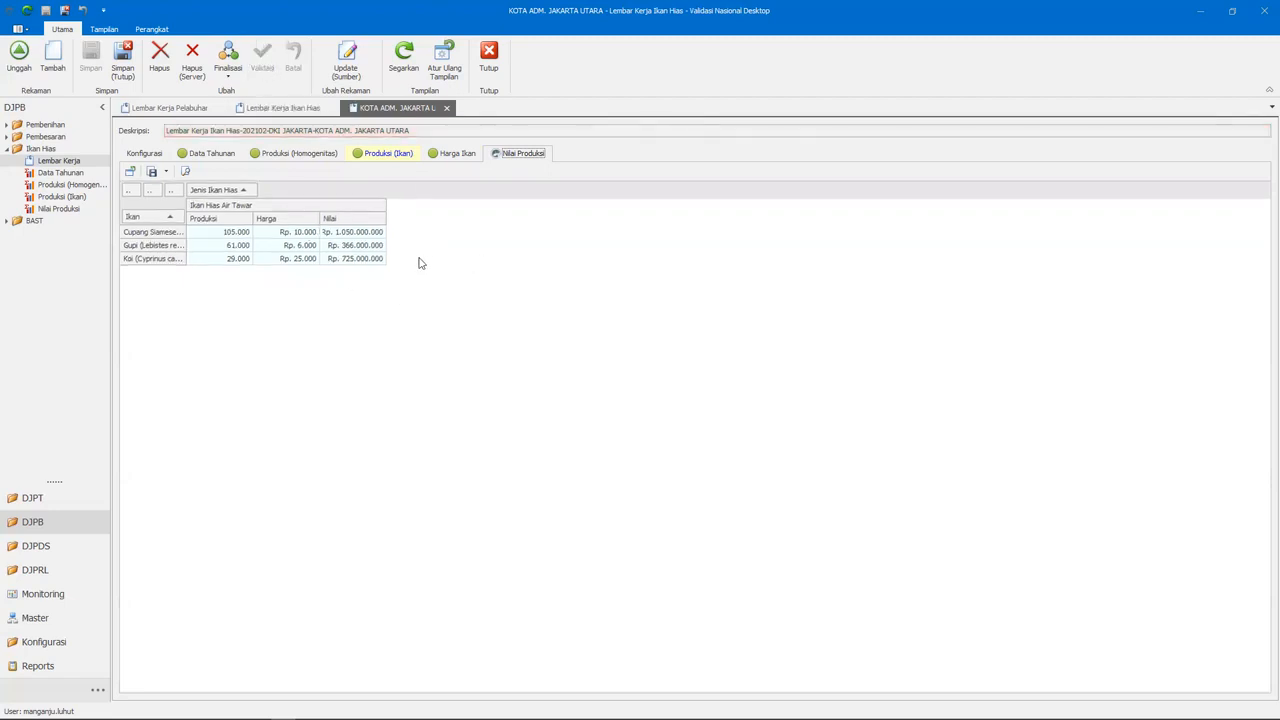
pyautogui.click(20, 62)
# Step: Switch to the Validasi Nasional presentation and show the slide with the desktop application, validation guideline and username form links
pyautogui.press('super+Tab')
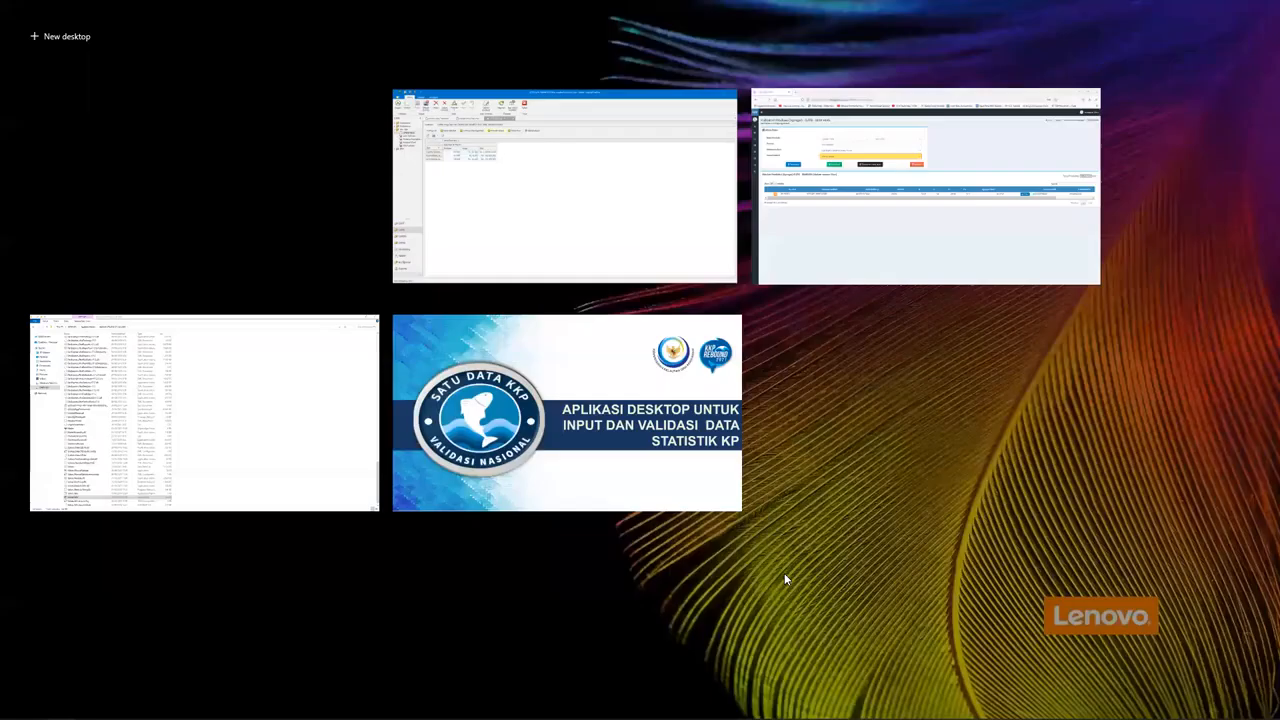
pyautogui.click(683, 458)
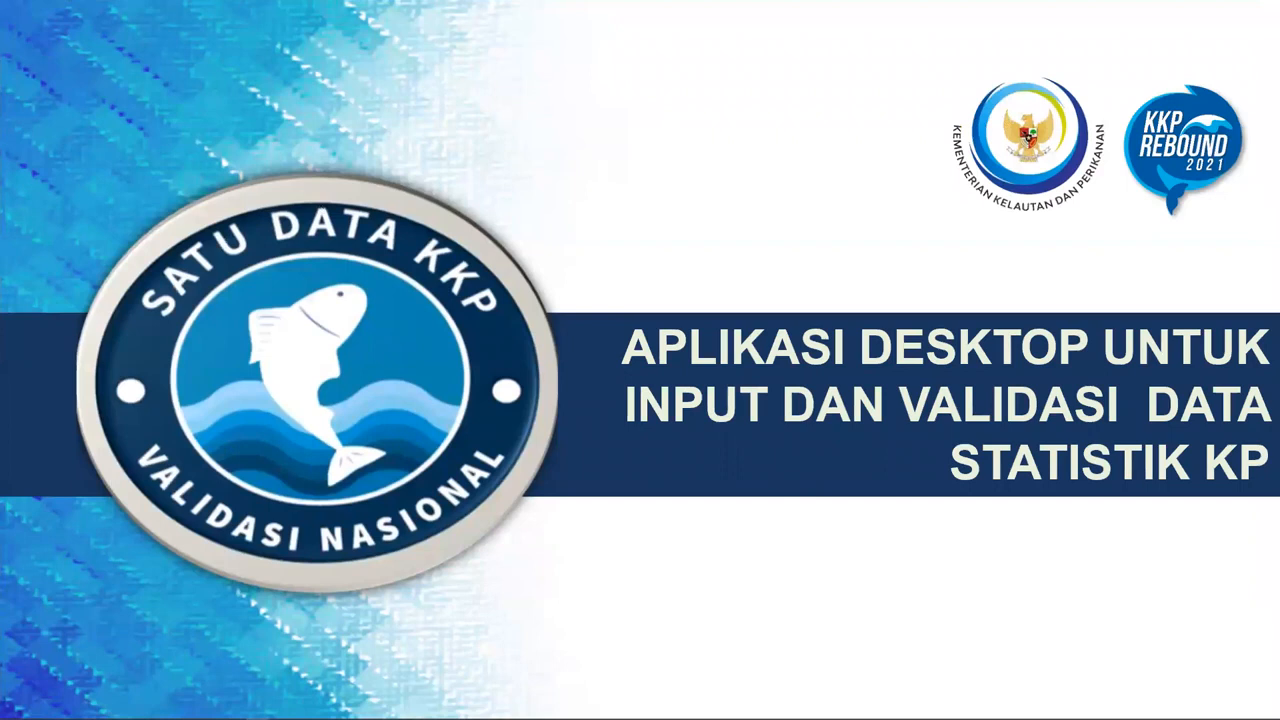
pyautogui.press('Right')
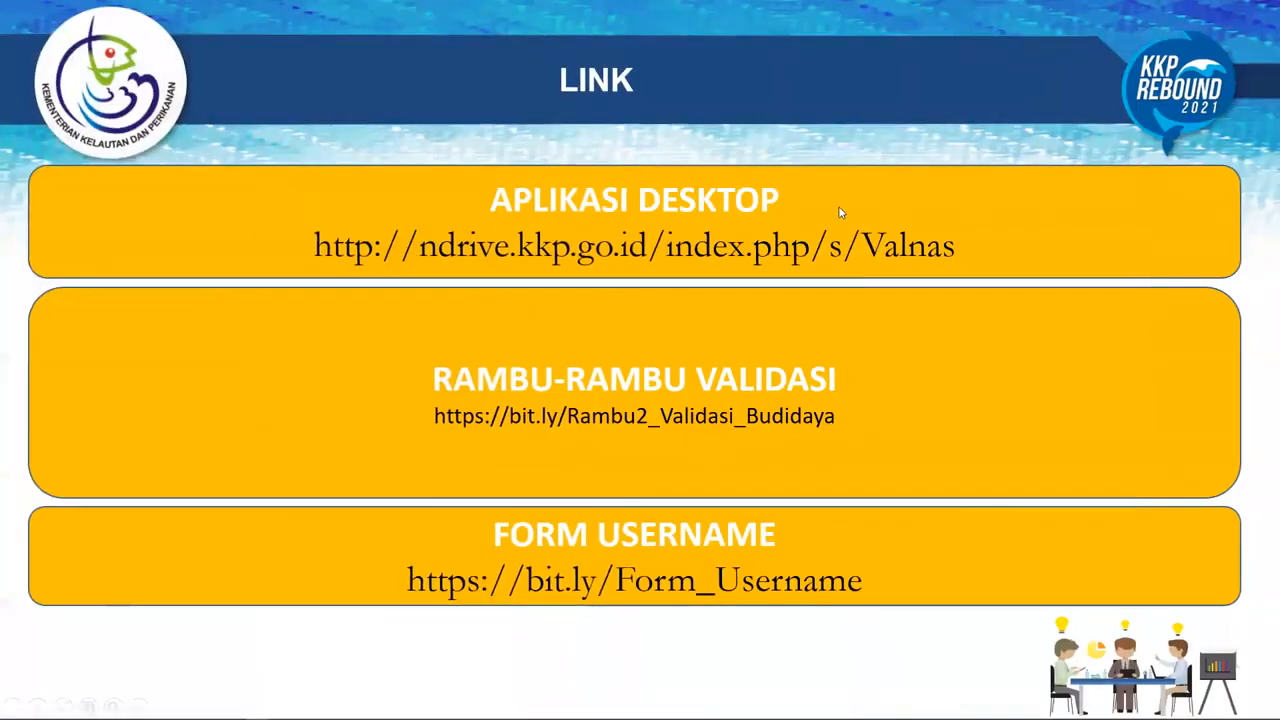